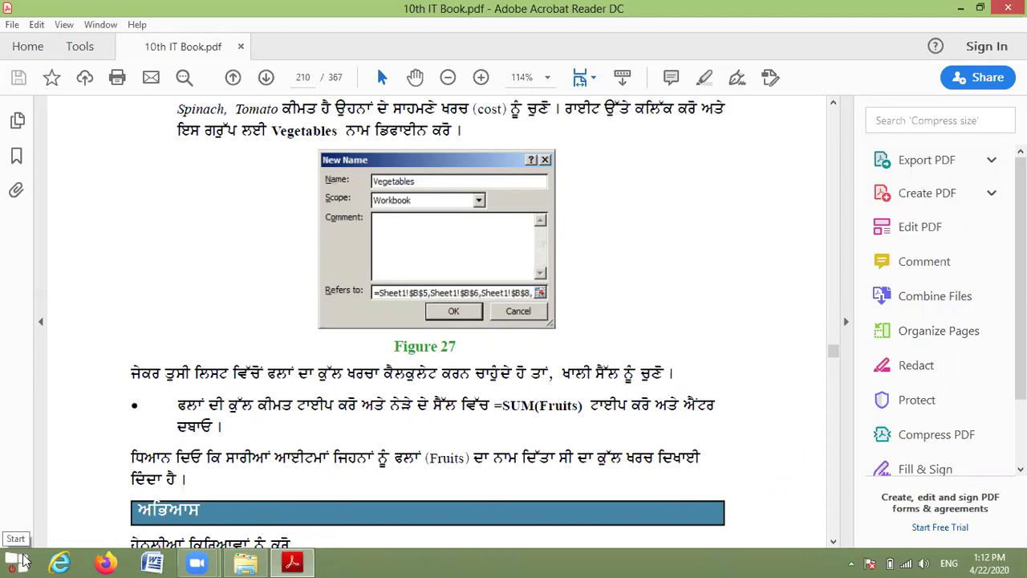
- Launch Microsoft Office Excel 2007 from the installed programs with a blank workbook
{"action": "left_click", "coordinate": [22, 561]}
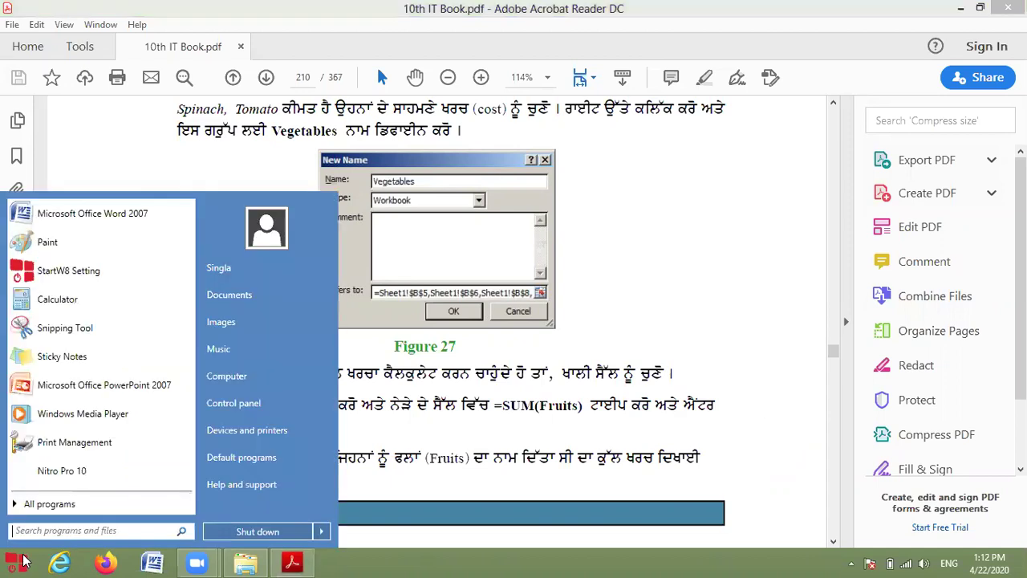
{"action": "left_click", "coordinate": [51, 504]}
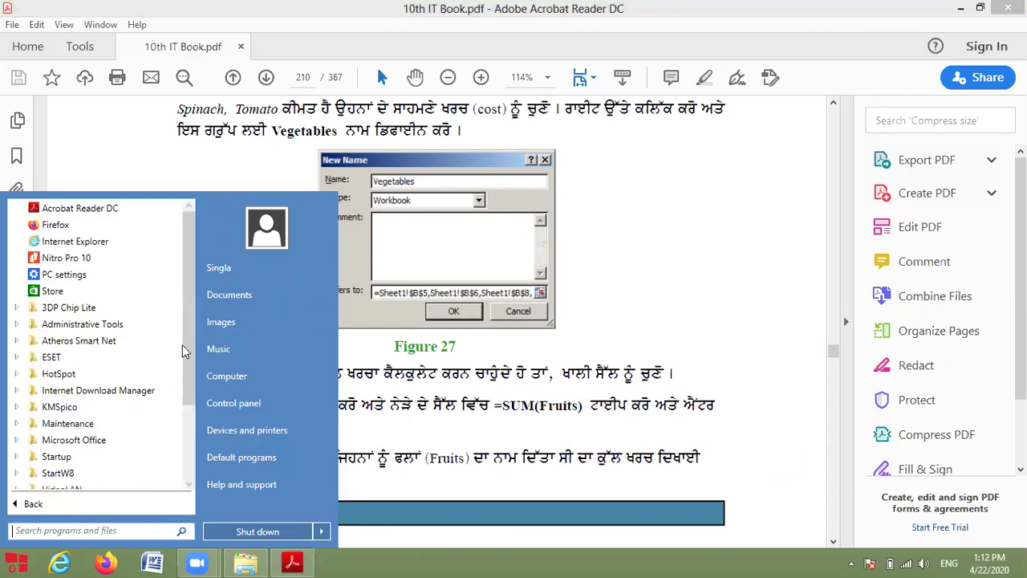
{"action": "left_click", "coordinate": [133, 439]}
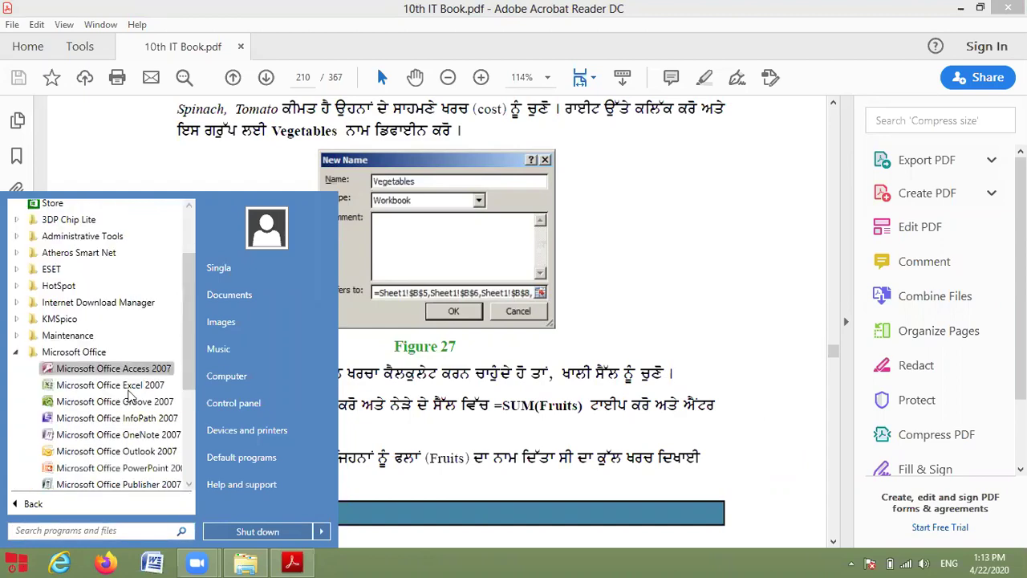
{"action": "left_click", "coordinate": [129, 386]}
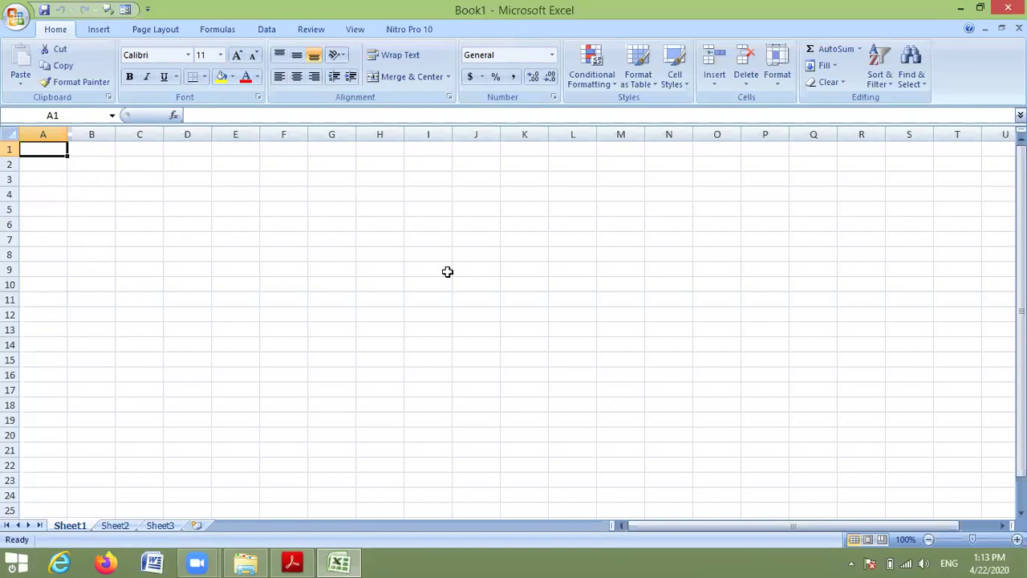
{"action": "mouse_move", "coordinate": [247, 192]}
{"action": "left_mouse_down"}
{"action": "mouse_move", "coordinate": [474, 198]}
{"action": "mouse_move", "coordinate": [669, 377]}
{"action": "mouse_move", "coordinate": [714, 438]}
{"action": "left_mouse_up"}
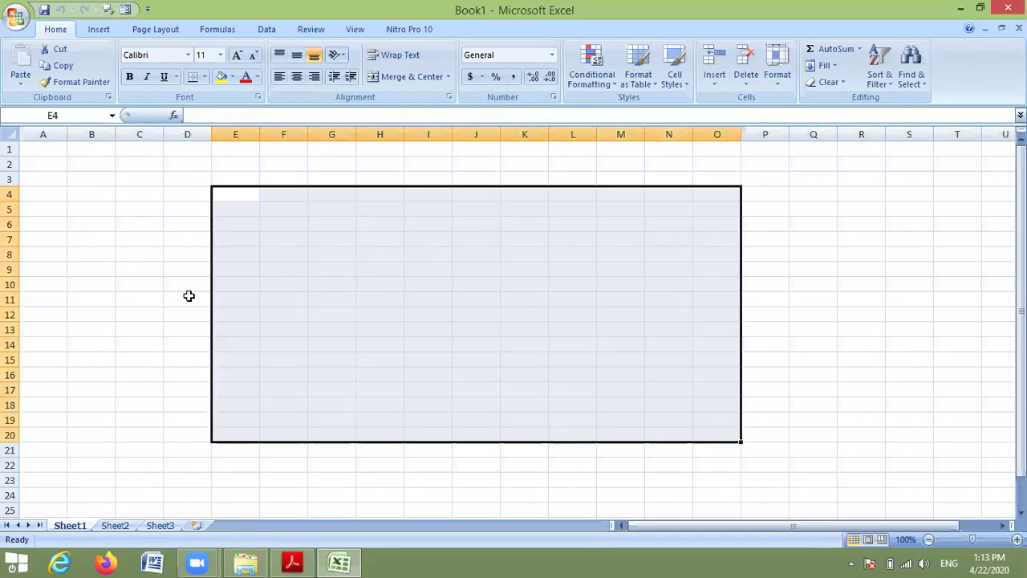
{"action": "left_click", "coordinate": [187, 299]}
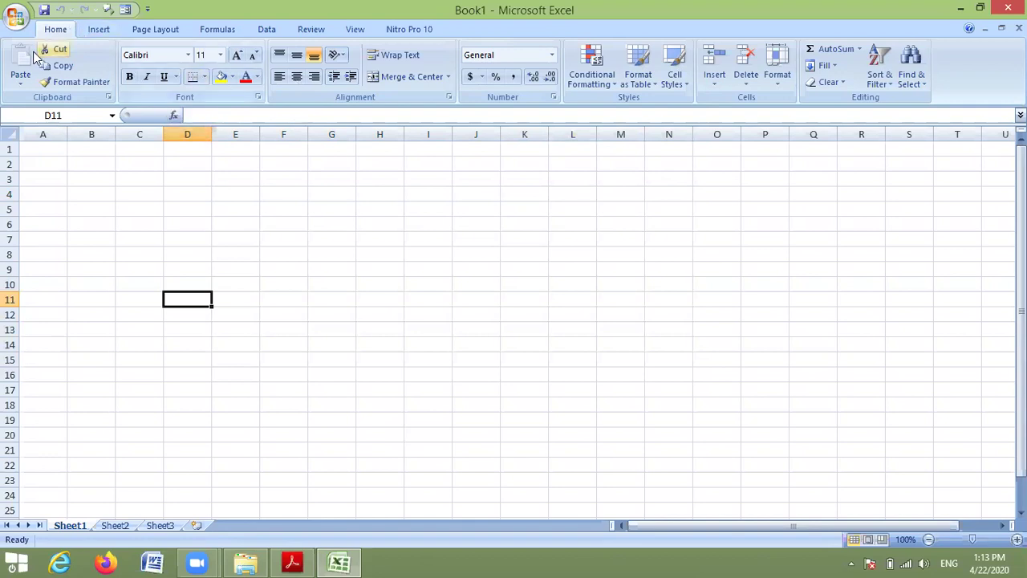
{"action": "left_click", "coordinate": [99, 29]}
{"action": "scroll", "coordinate": [84, 94], "scroll_direction": "down", "scroll_amount": 1}
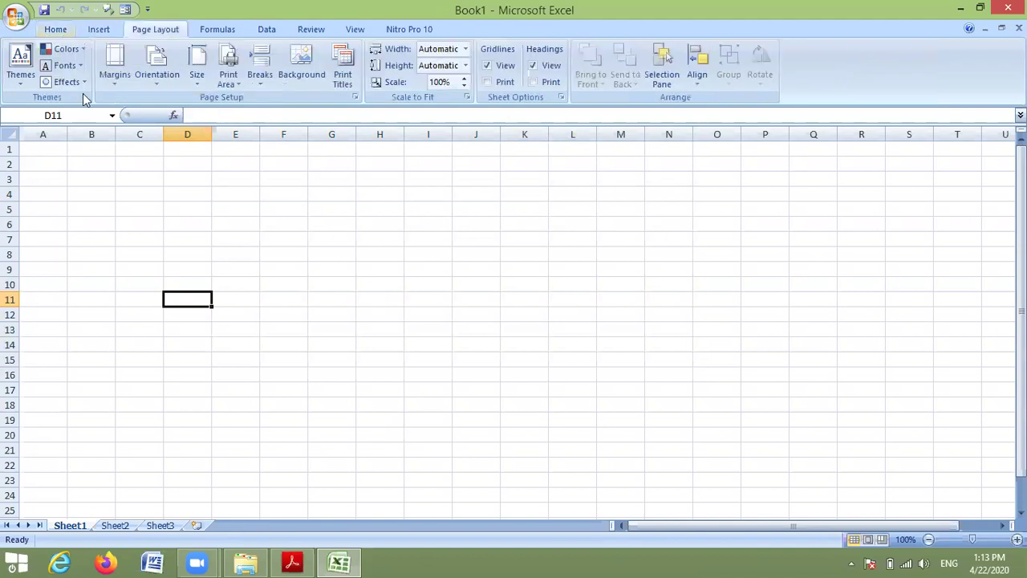
{"action": "scroll", "coordinate": [84, 95], "scroll_direction": "up", "scroll_amount": 2}
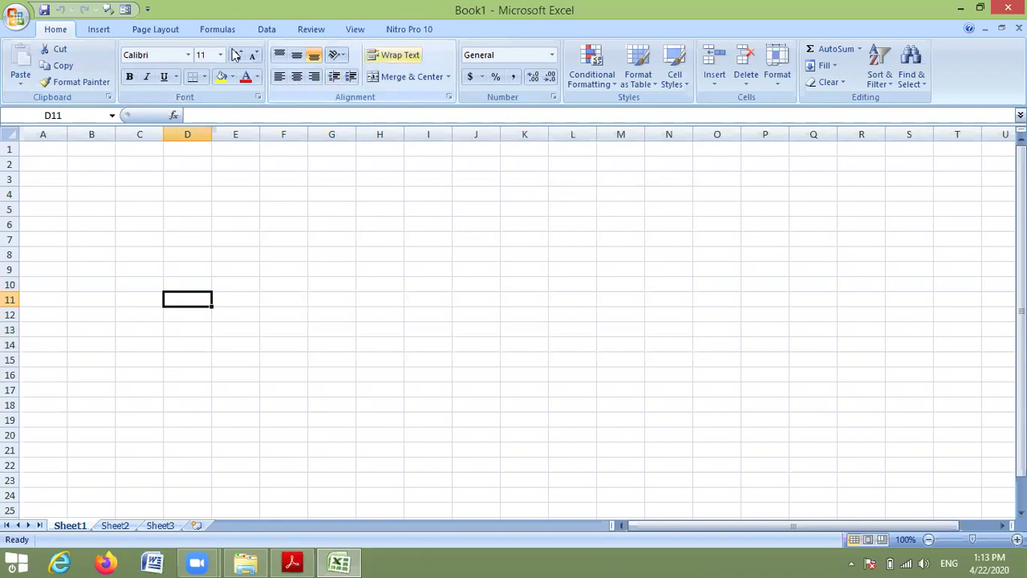
{"action": "left_click", "coordinate": [89, 161]}
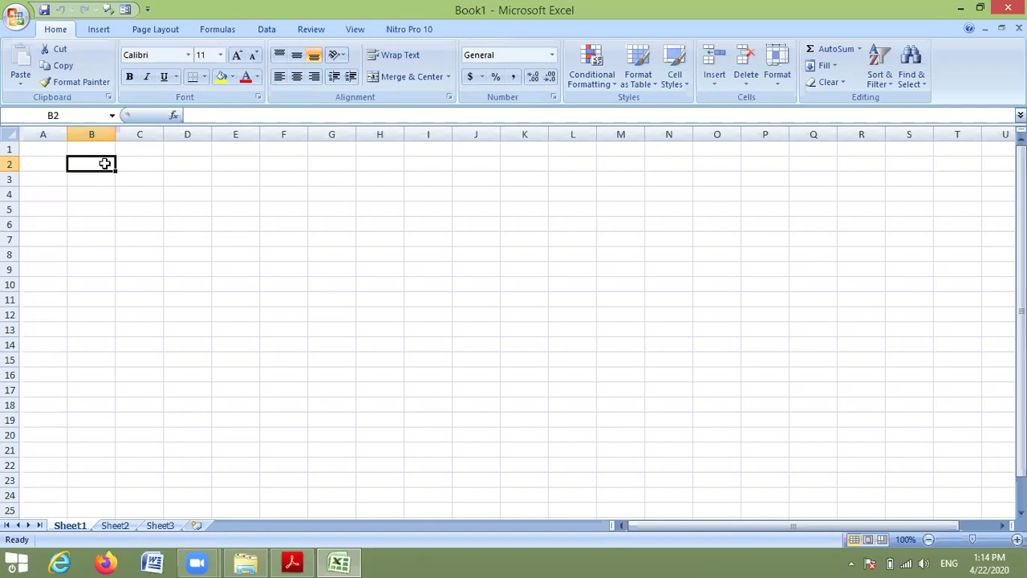
- View Sheet2 and Sheet3, and add two new worksheets after them
{"action": "left_click", "coordinate": [112, 526]}
{"action": "left_click", "coordinate": [173, 527]}
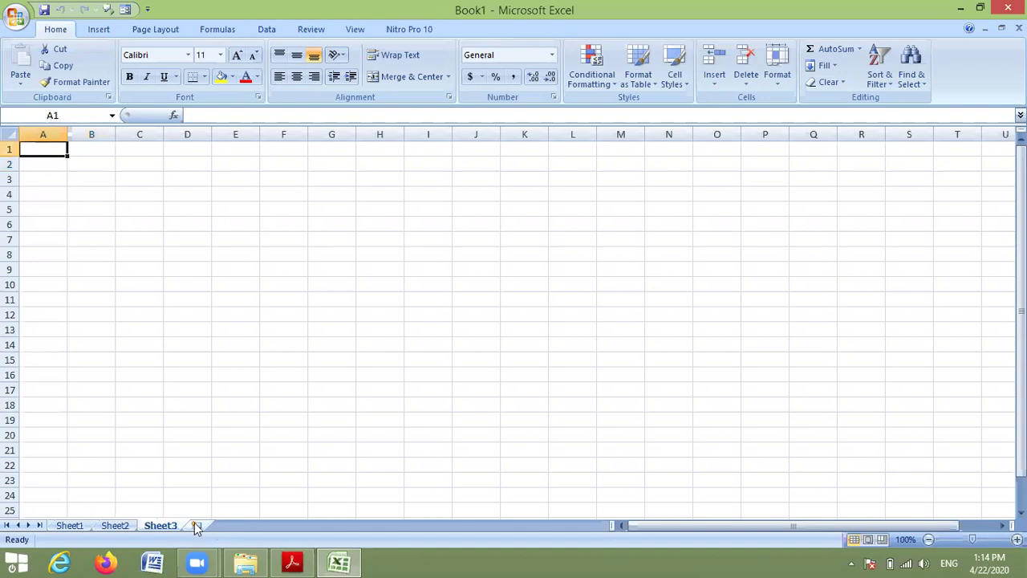
{"action": "left_click", "coordinate": [195, 527]}
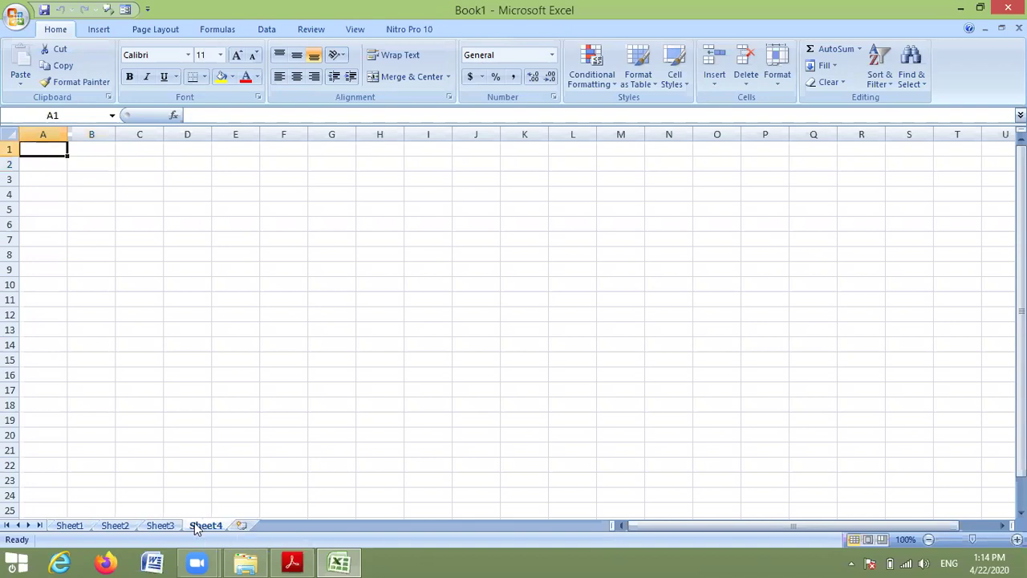
{"action": "left_click", "coordinate": [242, 525]}
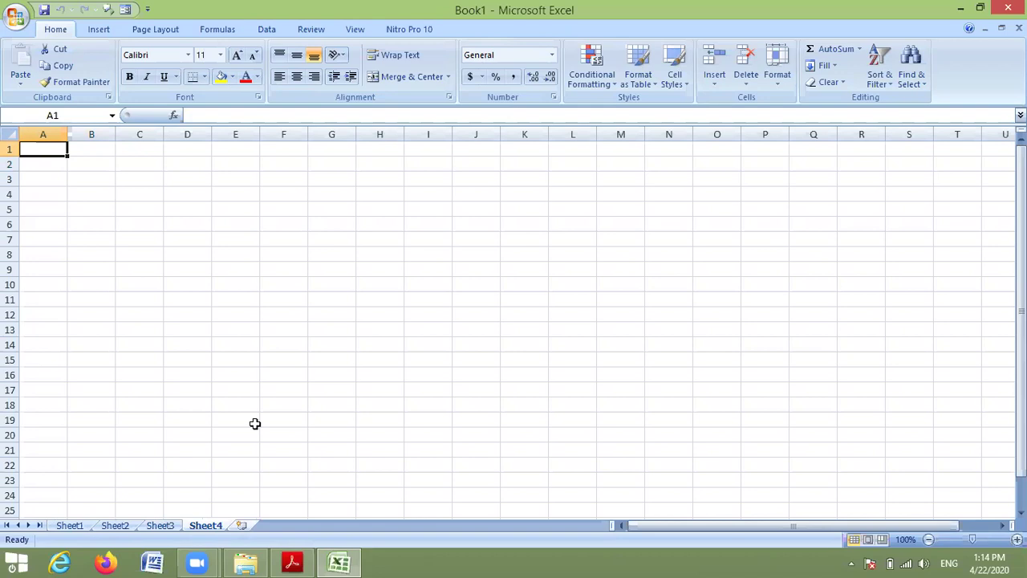
- On Sheet1, enter the column headings item in B2 and cost in C2
{"action": "left_click", "coordinate": [67, 526]}
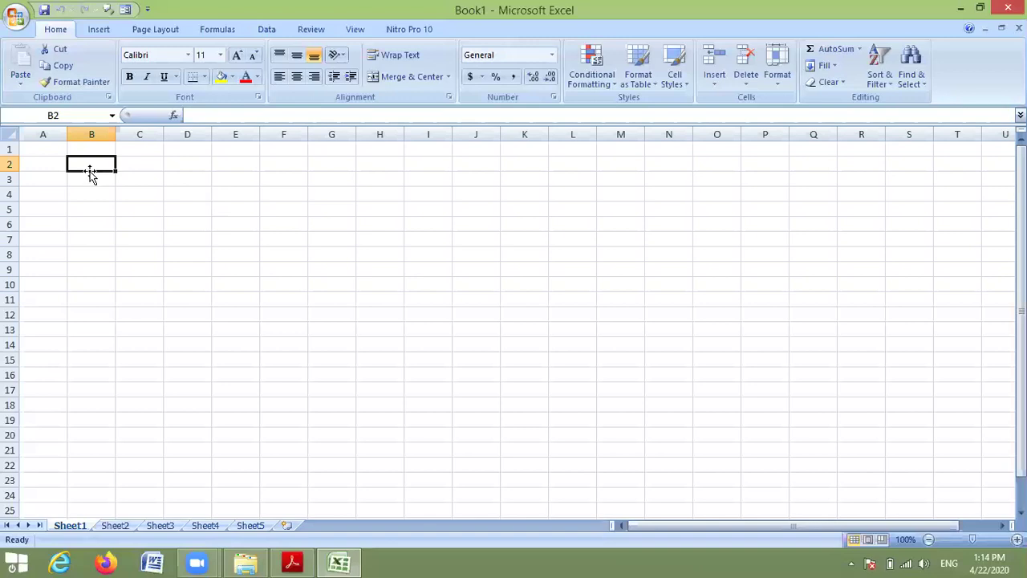
{"action": "type", "text": "ite"}
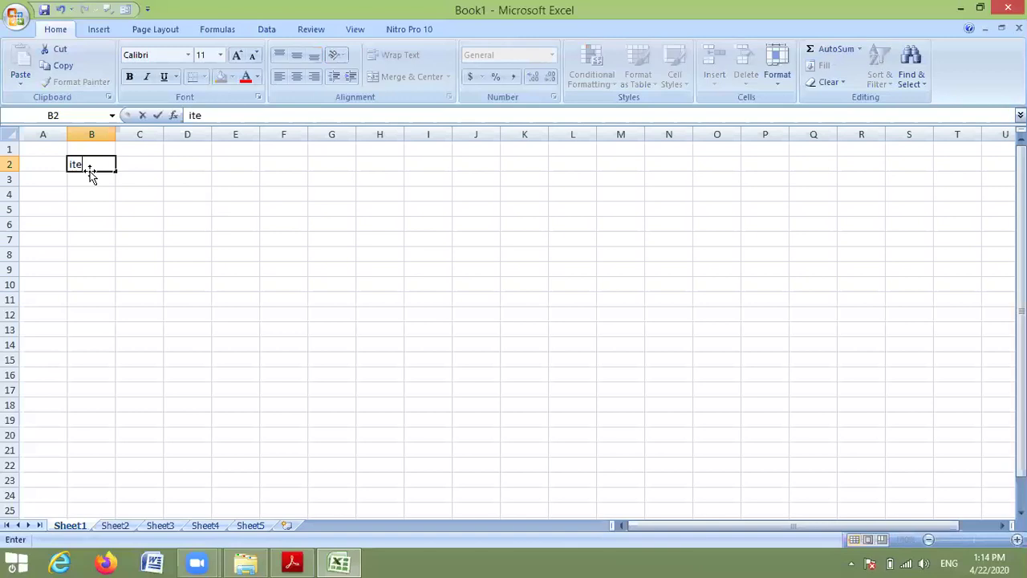
{"action": "type", "text": "m"}
{"action": "key", "text": "Tab"}
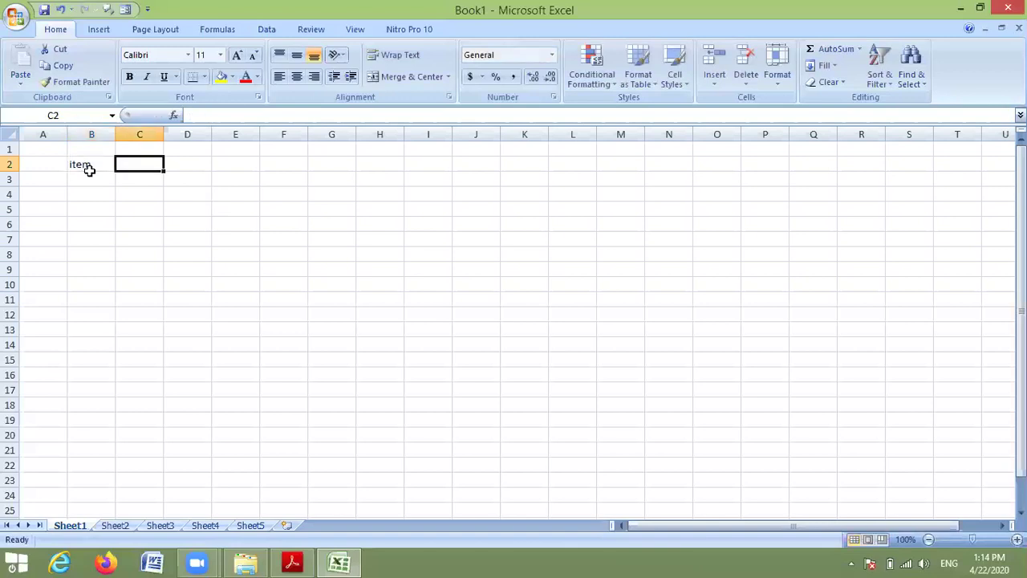
{"action": "type", "text": "coss"}
{"action": "key", "text": "BackSpace"}
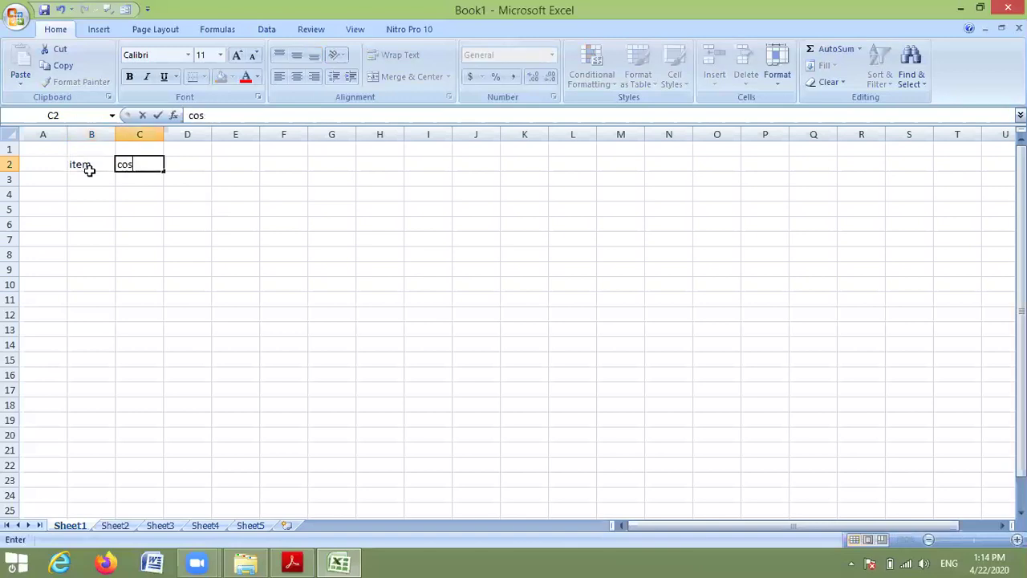
{"action": "type", "text": "t"}
{"action": "key", "text": "Return"}
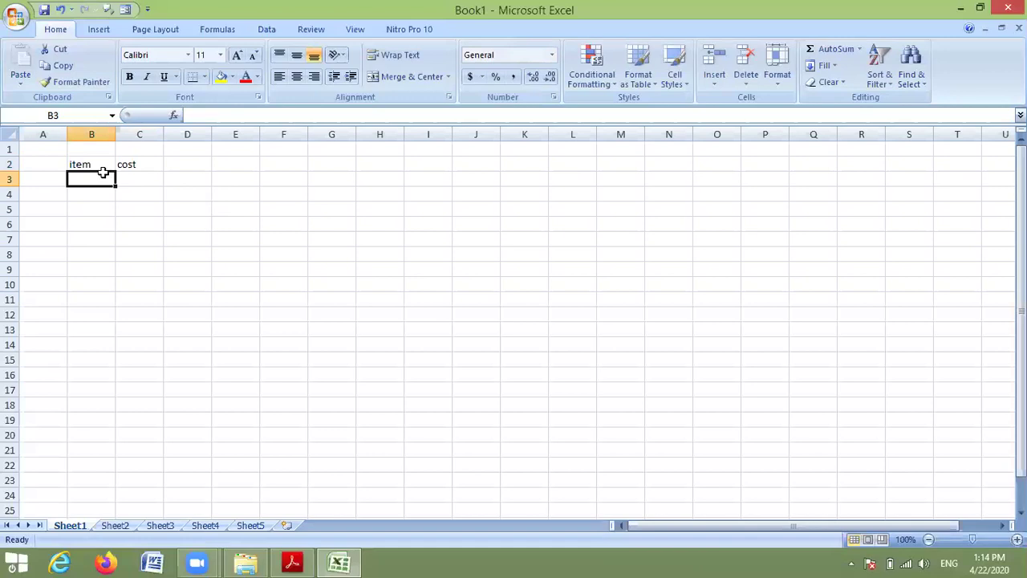
- Enter the items A, B, a and b in cells B3 to B6
{"action": "type", "text": "A"}
{"action": "key", "text": "Return"}
{"action": "type", "text": "B"}
{"action": "key", "text": "Return"}
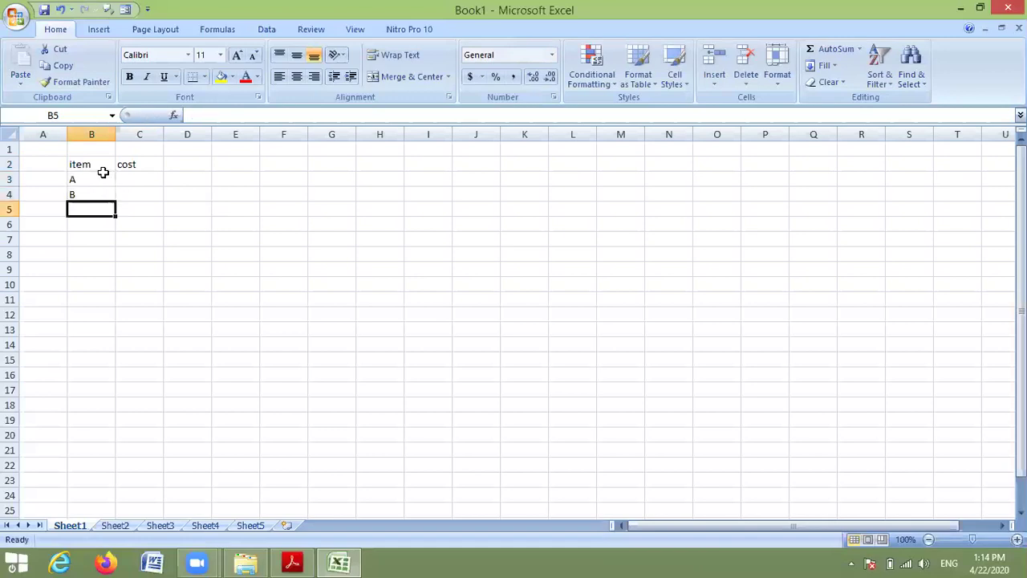
{"action": "type", "text": "a"}
{"action": "key", "text": "Return"}
{"action": "type", "text": "b"}
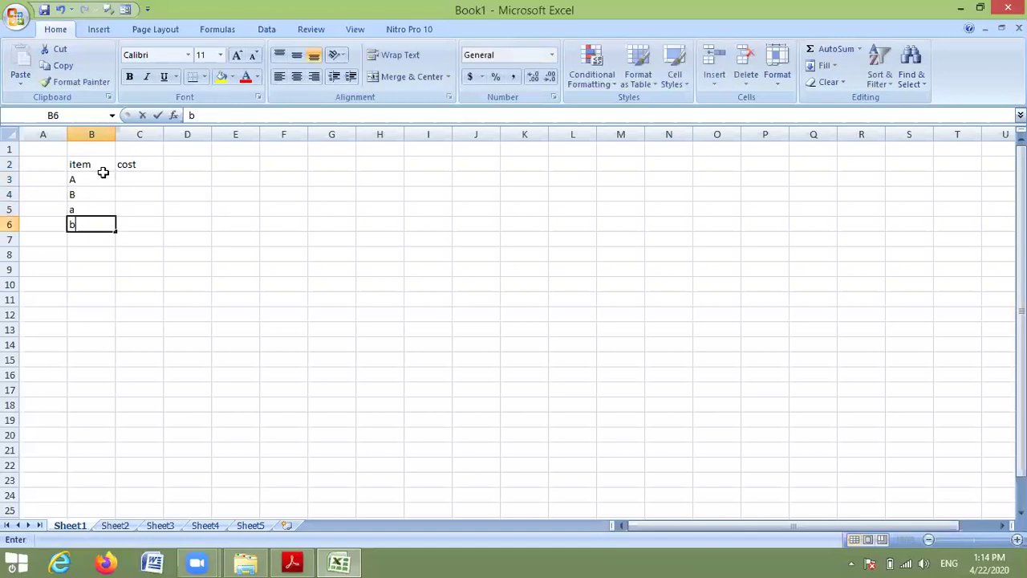
{"action": "key", "text": "Return"}
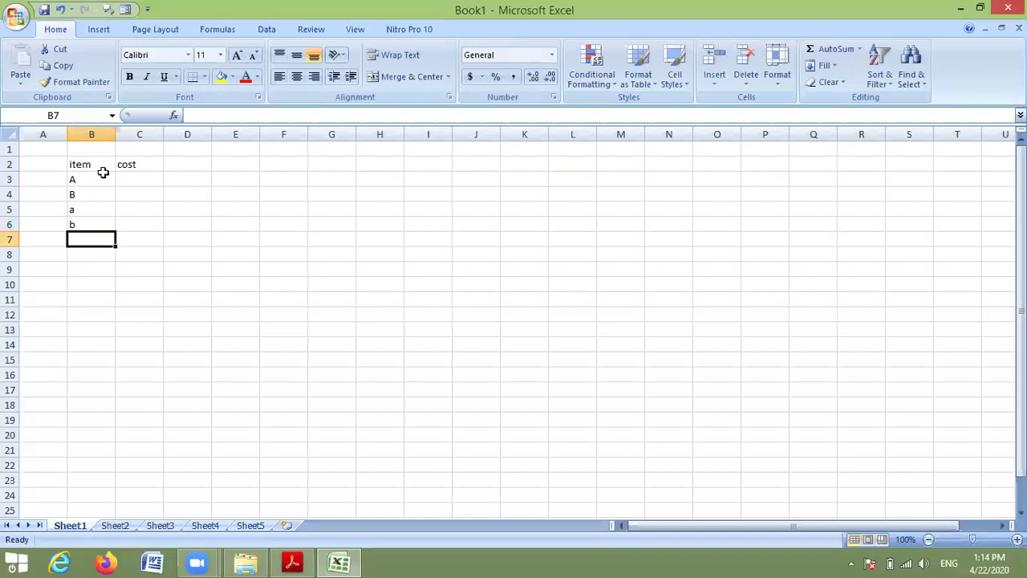
- Continue the item list with C, d, E, f and G in cells B7 to B11
{"action": "type", "text": "C"}
{"action": "key", "text": "Return"}
{"action": "type", "text": "d"}
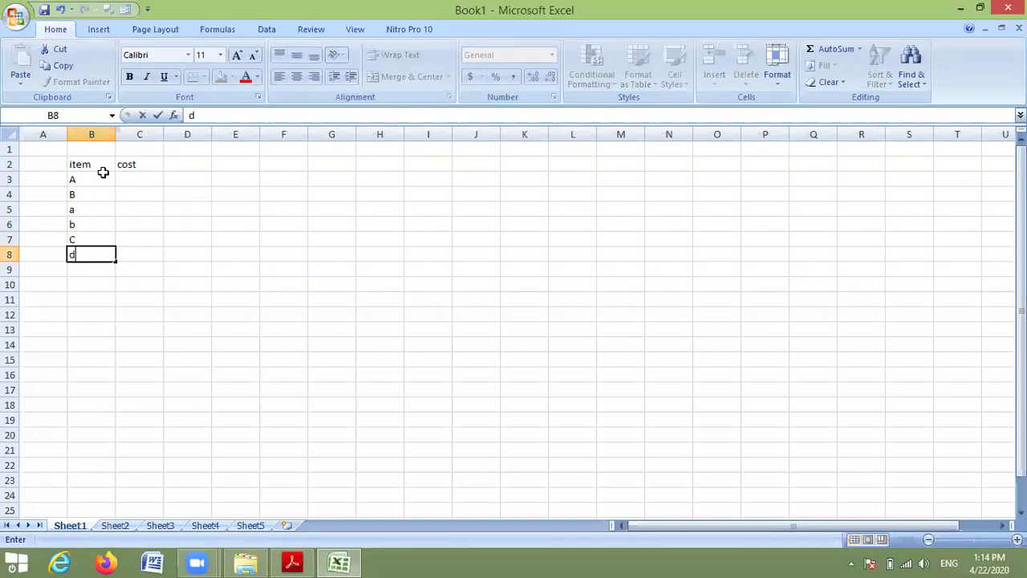
{"action": "key", "text": "Return"}
{"action": "type", "text": "E"}
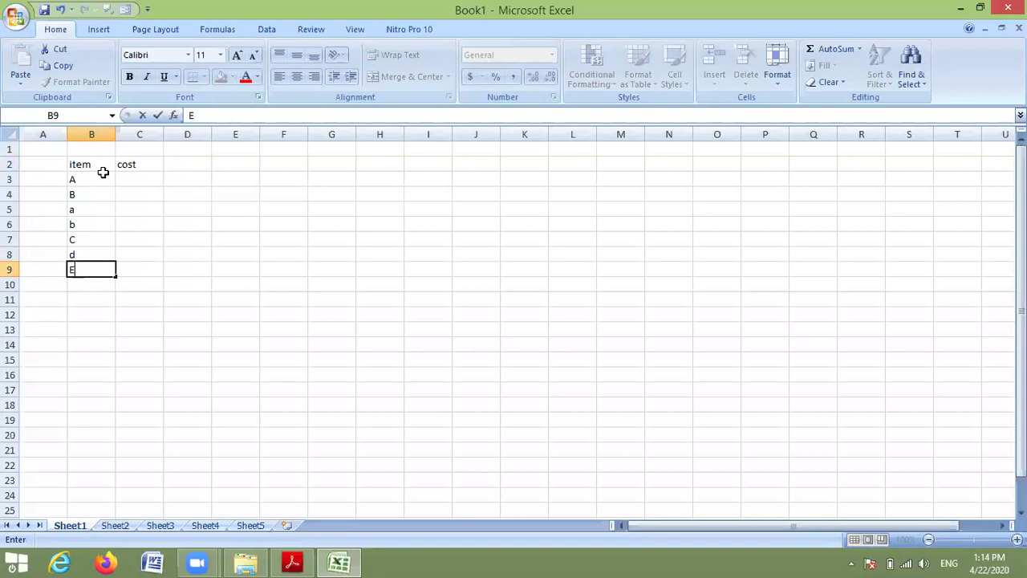
{"action": "key", "text": "Return"}
{"action": "type", "text": "f"}
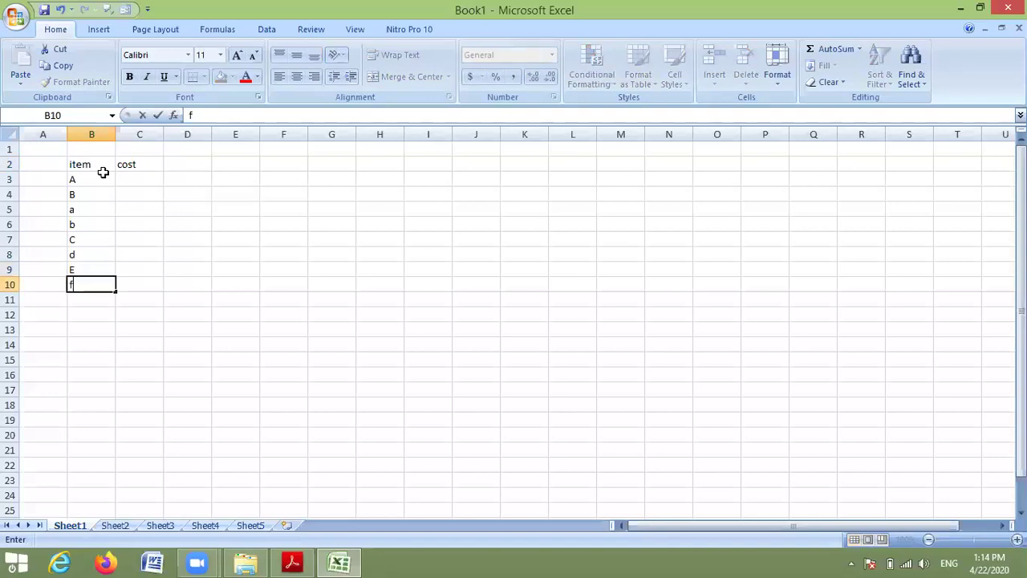
{"action": "key", "text": "Return"}
{"action": "type", "text": "E"}
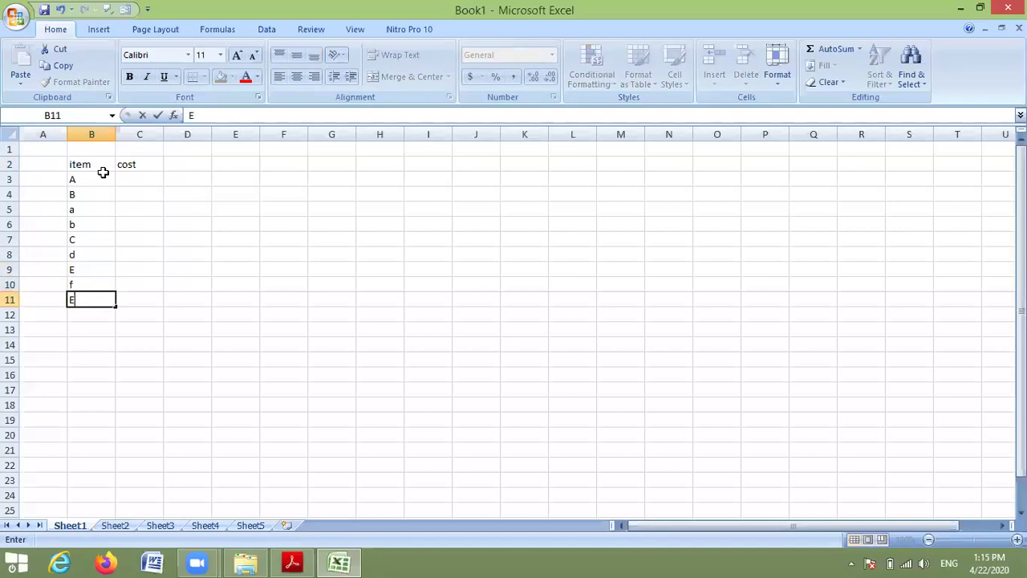
{"action": "key", "text": "BackSpace"}
{"action": "type", "text": "G"}
{"action": "key", "text": "Tab"}
- Enter the values 10, 15, 12 and 12 in cells C3 to C6 beside the first four items
{"action": "key", "text": "Up"}
{"action": "key", "text": "Up"}
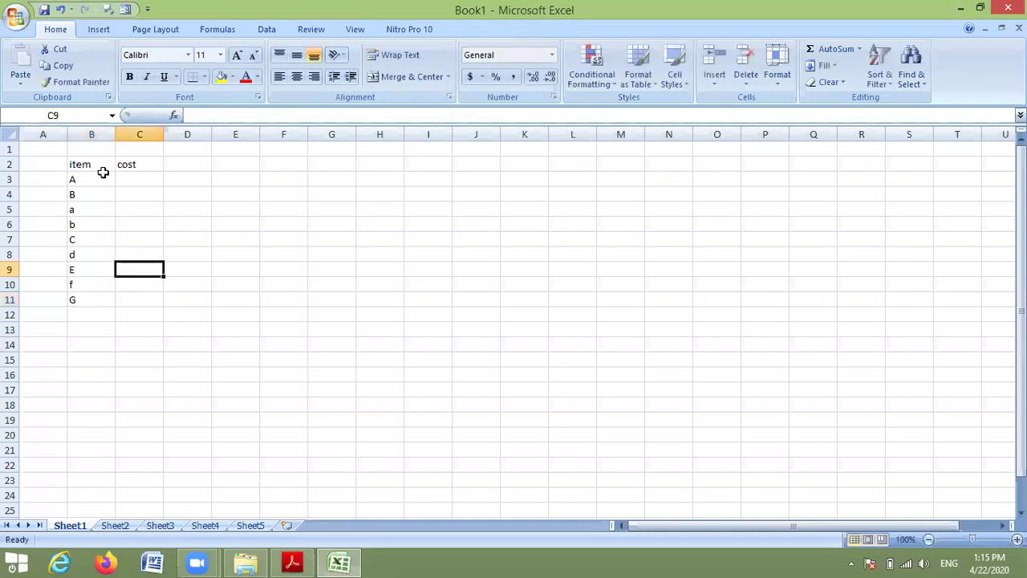
{"action": "key", "text": "Up"}
{"action": "key", "text": "Up"}
{"action": "key", "text": "Up"}
{"action": "key", "text": "Up"}
{"action": "key", "text": "Up"}
{"action": "key", "text": "Up"}
{"action": "type", "text": "10"}
{"action": "key", "text": "Return"}
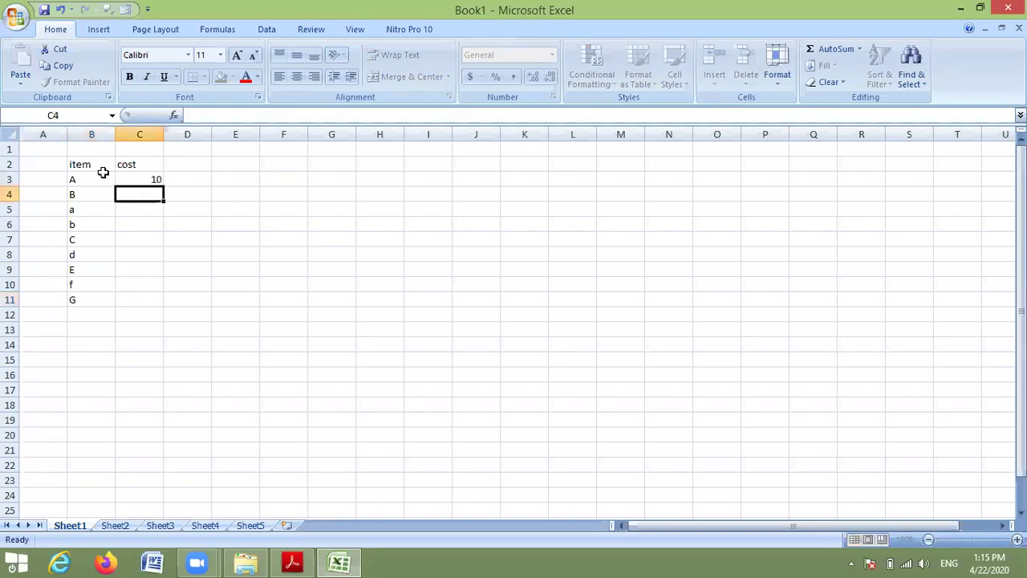
{"action": "type", "text": "15"}
{"action": "key", "text": "Return"}
{"action": "type", "text": "1"}
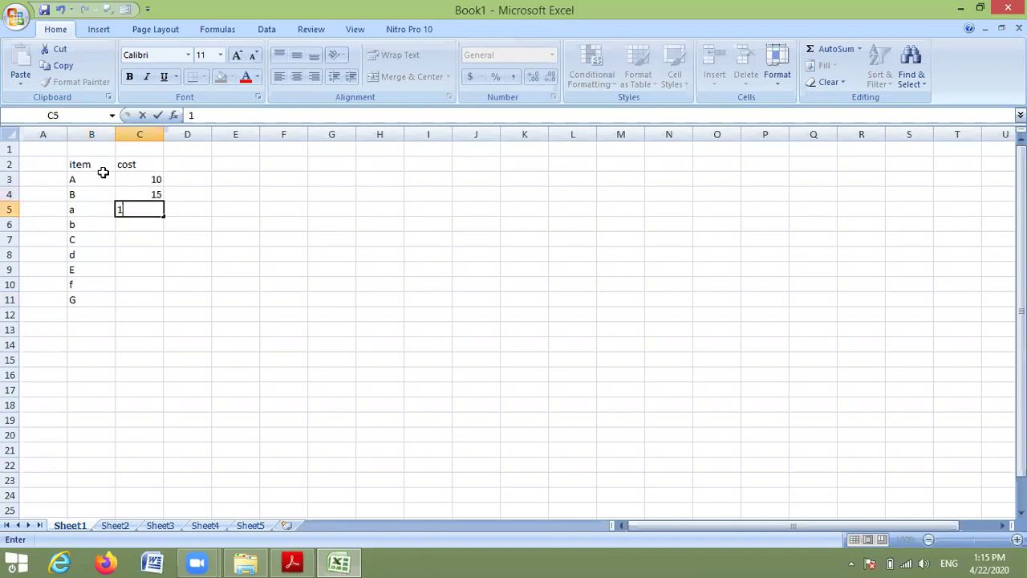
{"action": "type", "text": "2"}
{"action": "key", "text": "Return"}
{"action": "type", "text": "12"}
{"action": "key", "text": "Return"}
- Enter the values 15, 18, 20, 65 and 25 in cells C7 to C11
{"action": "type", "text": "15"}
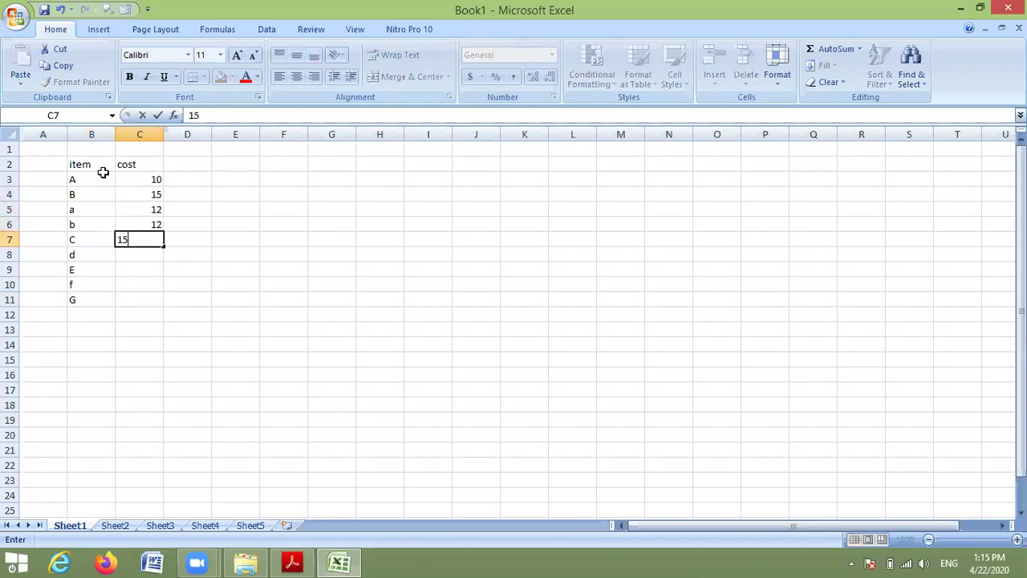
{"action": "key", "text": "Return"}
{"action": "type", "text": "1"}
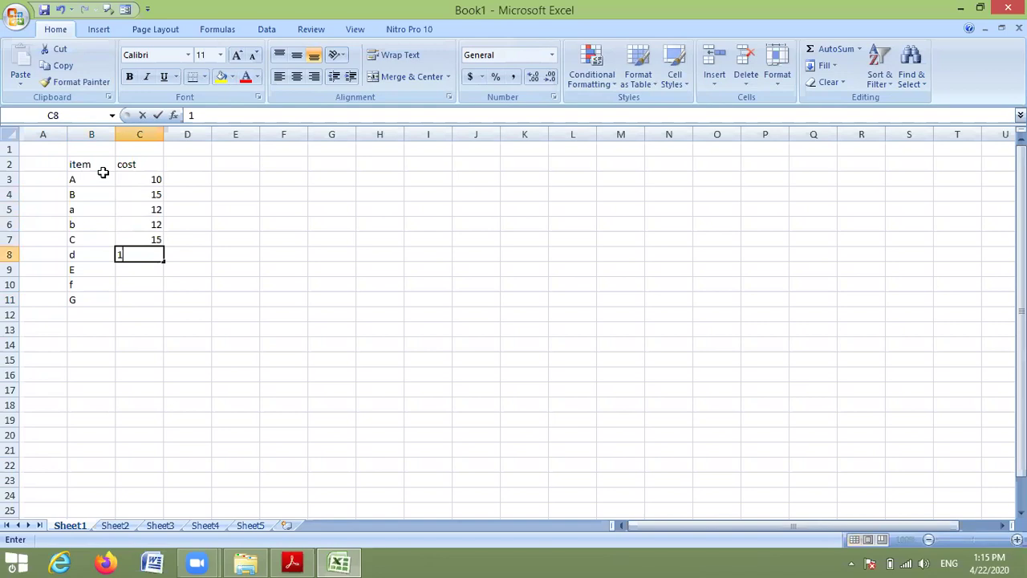
{"action": "type", "text": "8"}
{"action": "key", "text": "Return"}
{"action": "type", "text": "20"}
{"action": "key", "text": "Return"}
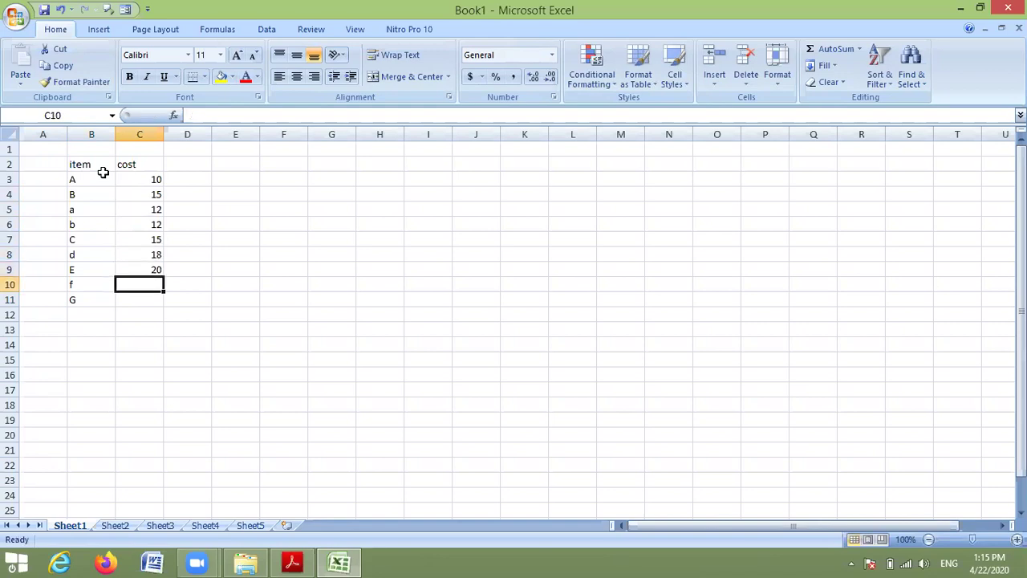
{"action": "type", "text": "65"}
{"action": "key", "text": "Return"}
{"action": "type", "text": "2"}
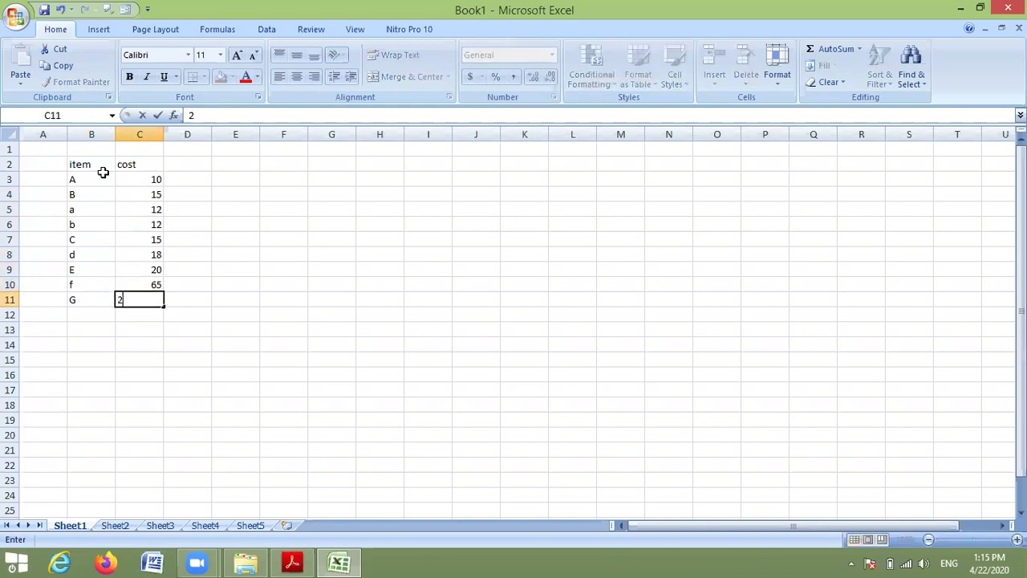
{"action": "type", "text": "5"}
{"action": "key", "text": "Tab"}
- Change the heading in C2 to weight
{"action": "key", "text": "Up"}
{"action": "key", "text": "Up"}
{"action": "key", "text": "Up"}
{"action": "key", "text": "Up"}
{"action": "key", "text": "Up"}
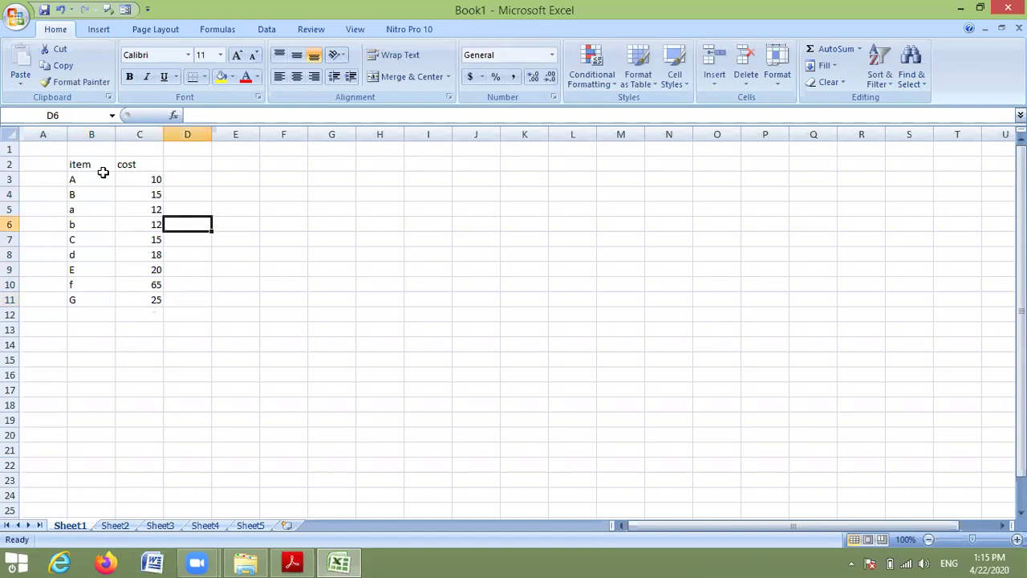
{"action": "key", "text": "Left"}
{"action": "key", "text": "Up"}
{"action": "key", "text": "Up"}
{"action": "key", "text": "Up"}
{"action": "key", "text": "Up"}
{"action": "type", "text": "w"}
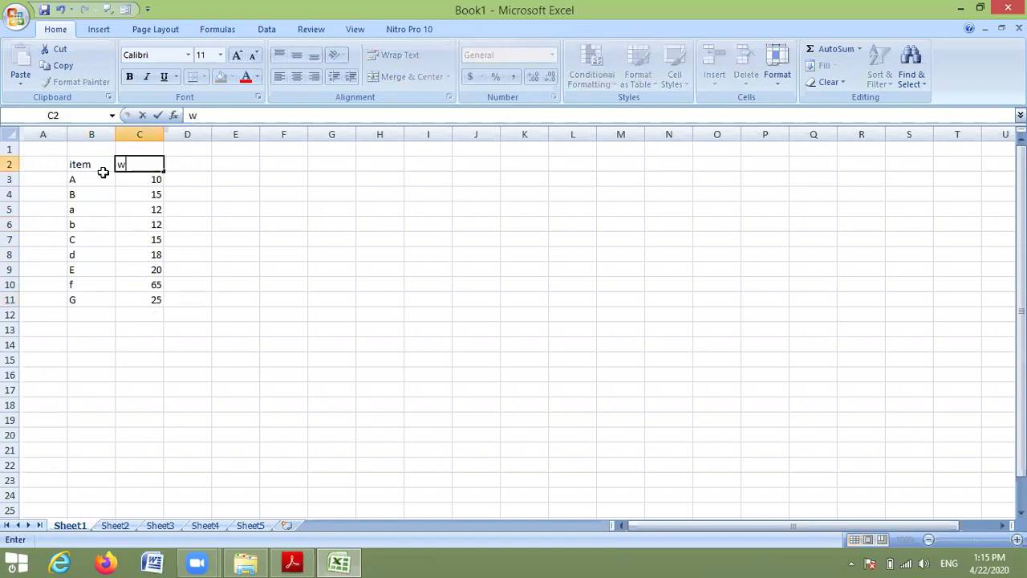
{"action": "type", "text": "eight"}
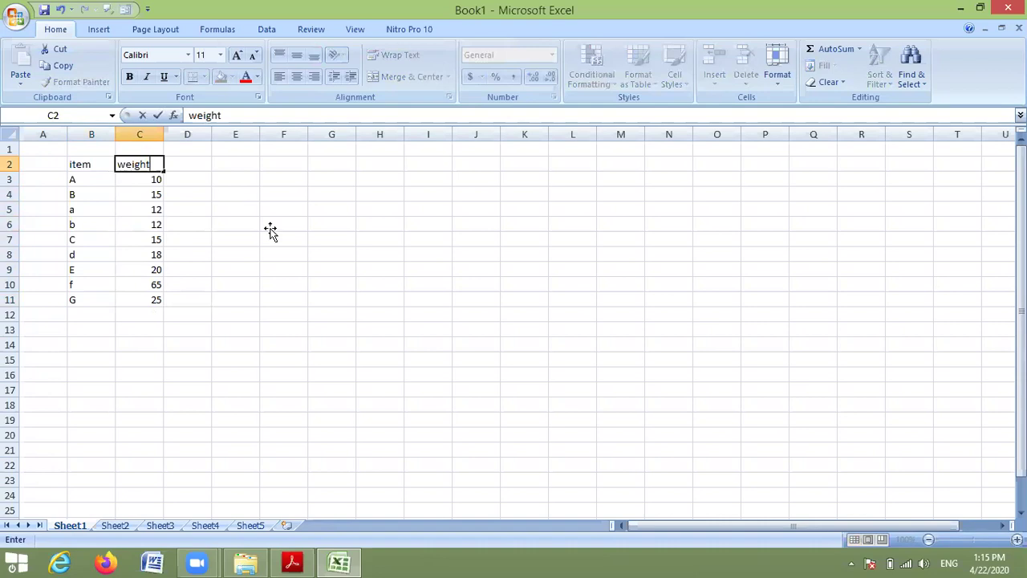
{"action": "key", "text": "Return"}
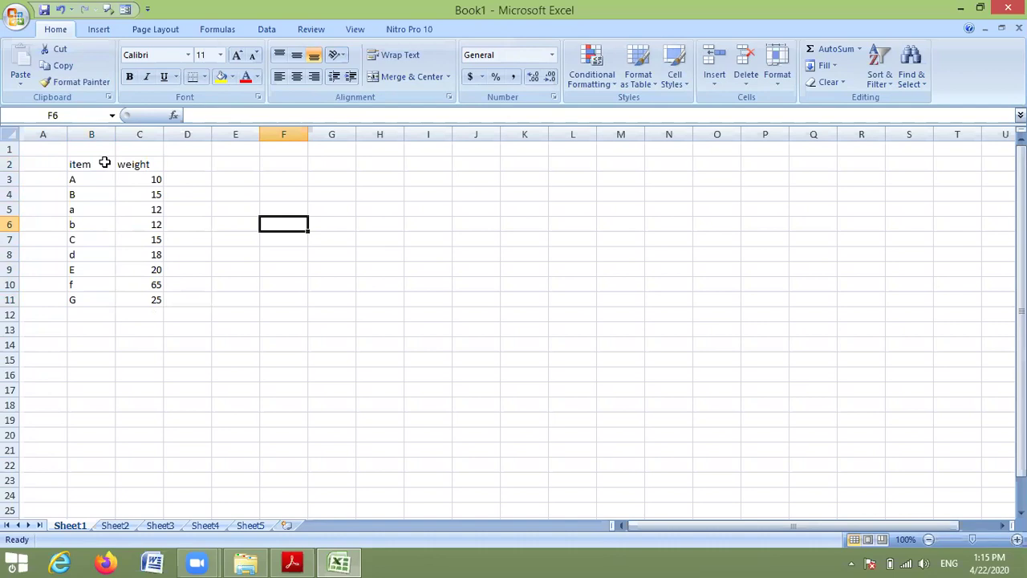
- Make the headings in B2:C2 bold and set their font size to 20
{"action": "left_click_drag", "start_coordinate": [75, 163], "coordinate": [137, 163]}
{"action": "left_click", "coordinate": [131, 83]}
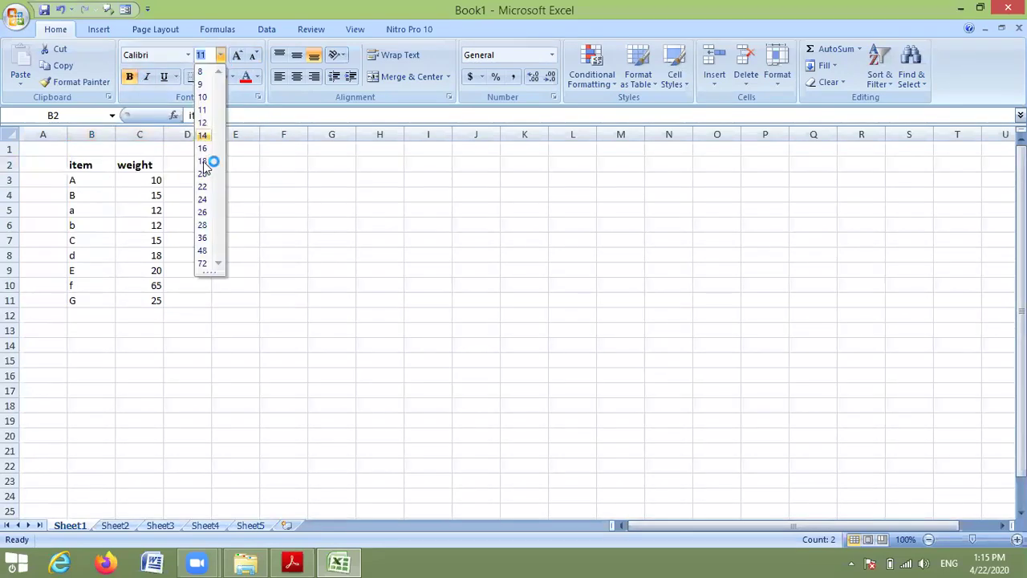
{"action": "left_click", "coordinate": [203, 173]}
- Set the font size of the items and weights in B3:C11 to 16
{"action": "left_click_drag", "start_coordinate": [85, 192], "coordinate": [140, 252]}
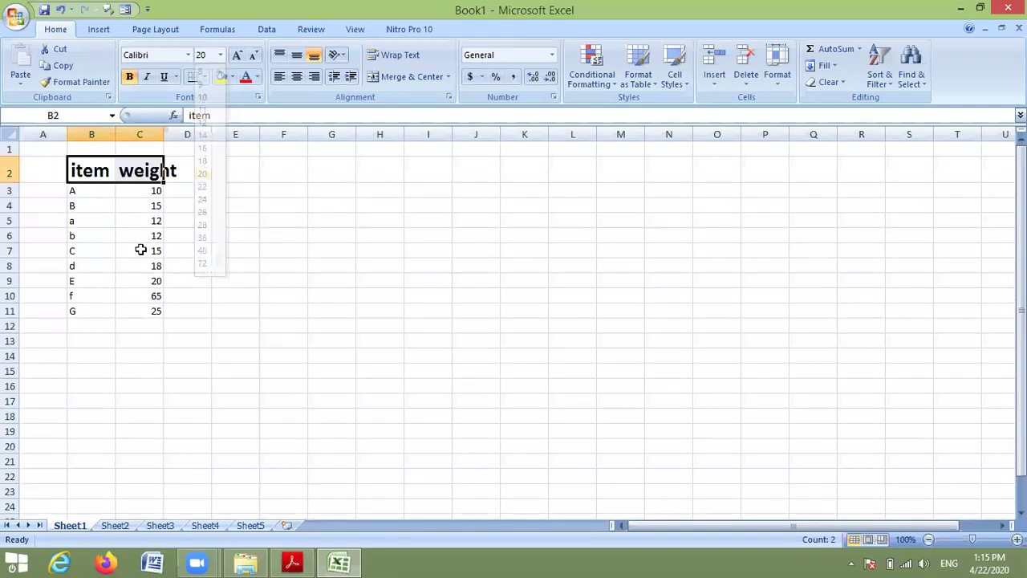
{"action": "left_click", "coordinate": [220, 54]}
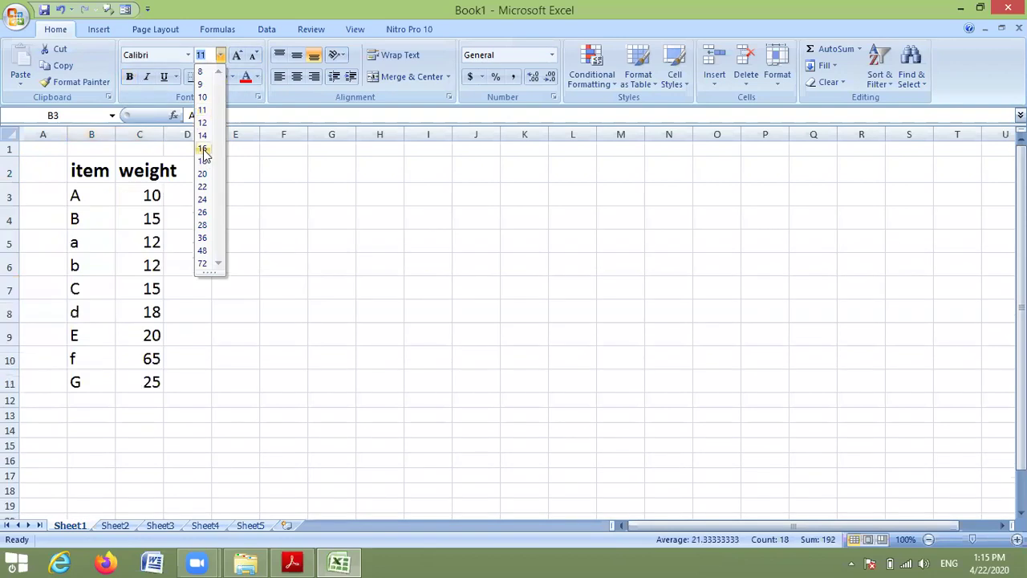
{"action": "left_click", "coordinate": [202, 149]}
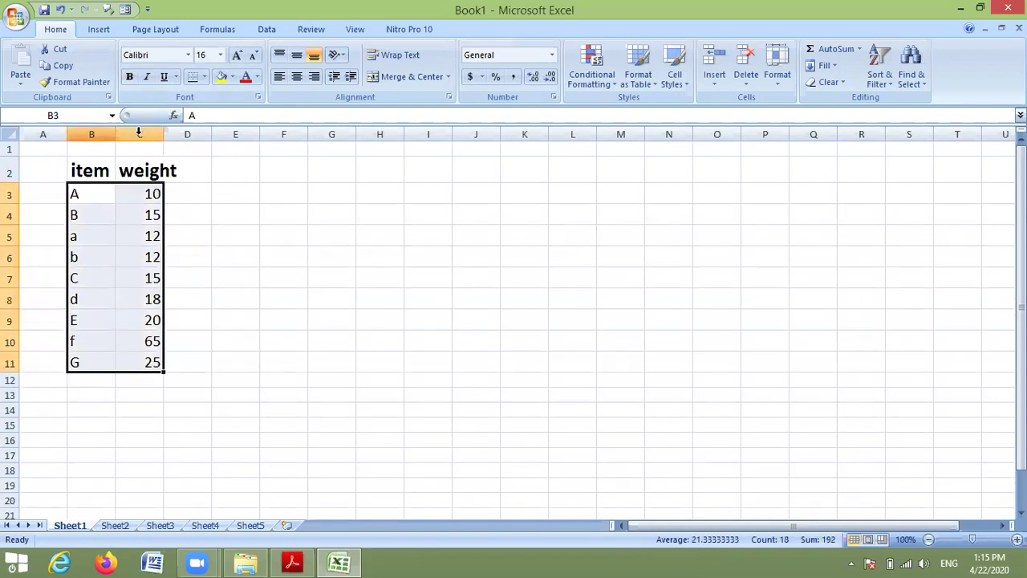
{"action": "left_click_drag", "start_coordinate": [91, 133], "coordinate": [140, 133]}
{"action": "left_click", "coordinate": [224, 181]}
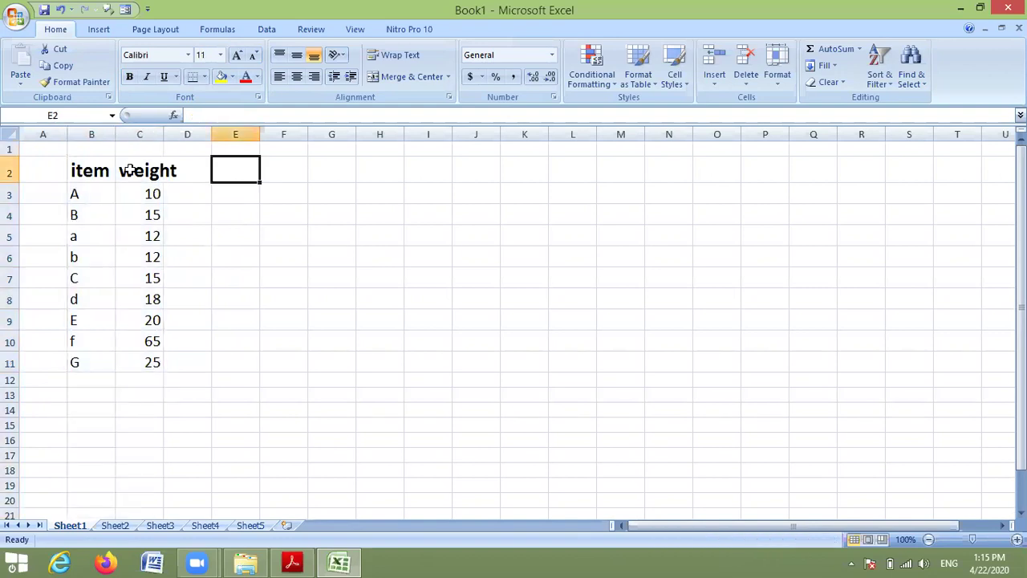
- Wrap the text of the weight heading in C2 and autofit the column widths for A1:C11
{"action": "left_click", "coordinate": [157, 170]}
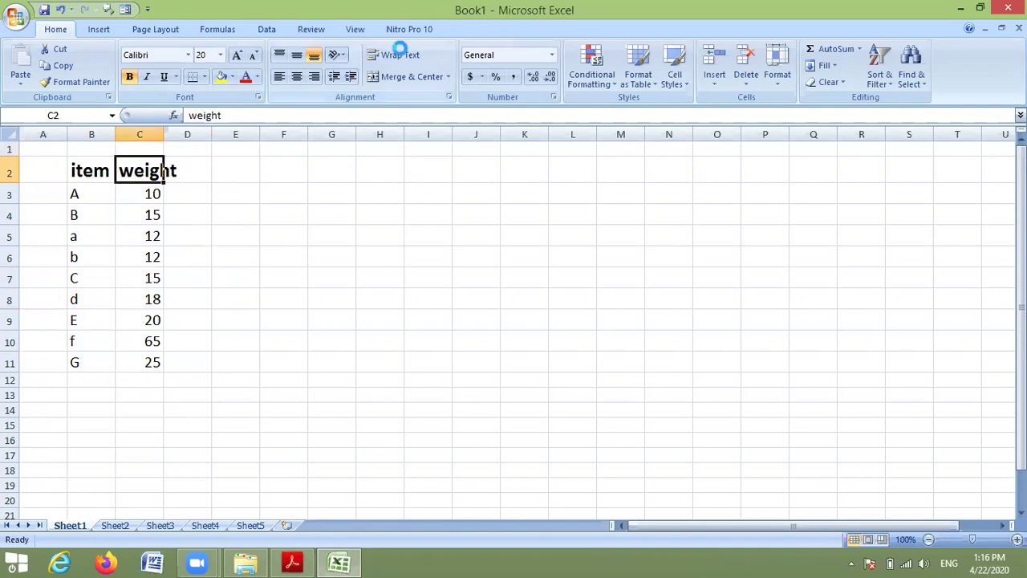
{"action": "left_click", "coordinate": [404, 55]}
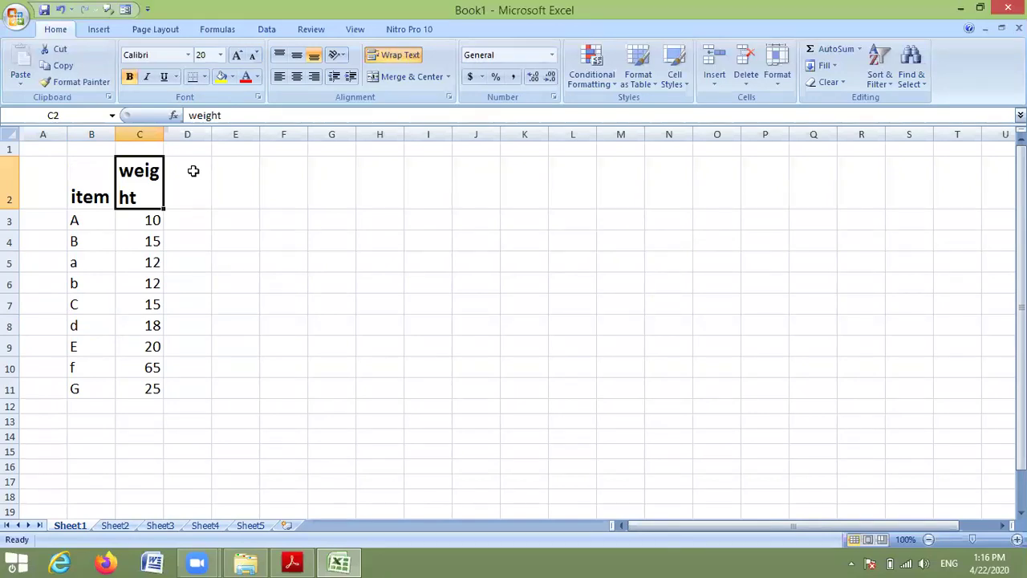
{"action": "left_click", "coordinate": [40, 148]}
{"action": "left_click_drag", "start_coordinate": [119, 159], "coordinate": [161, 390]}
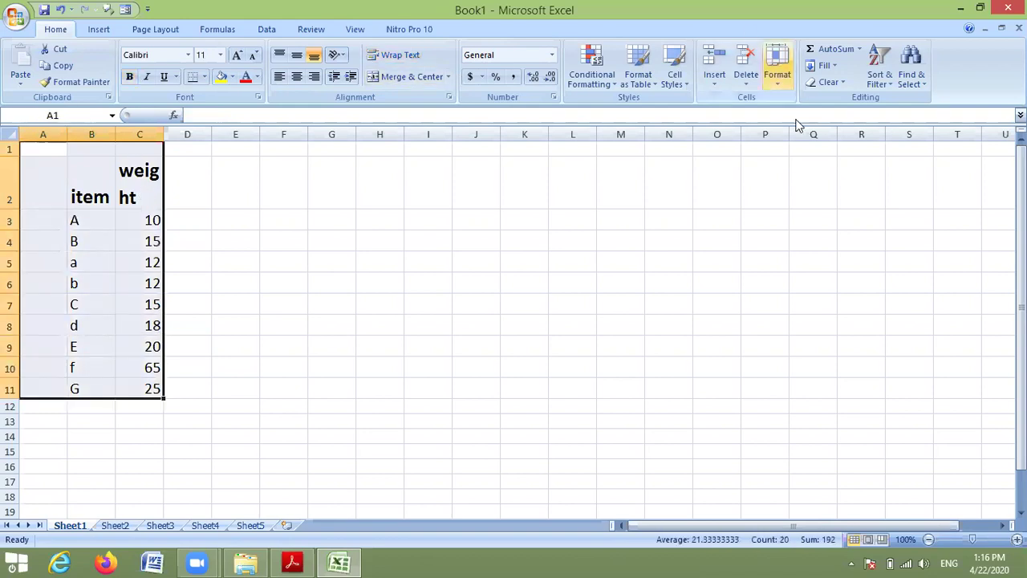
{"action": "left_click", "coordinate": [777, 69]}
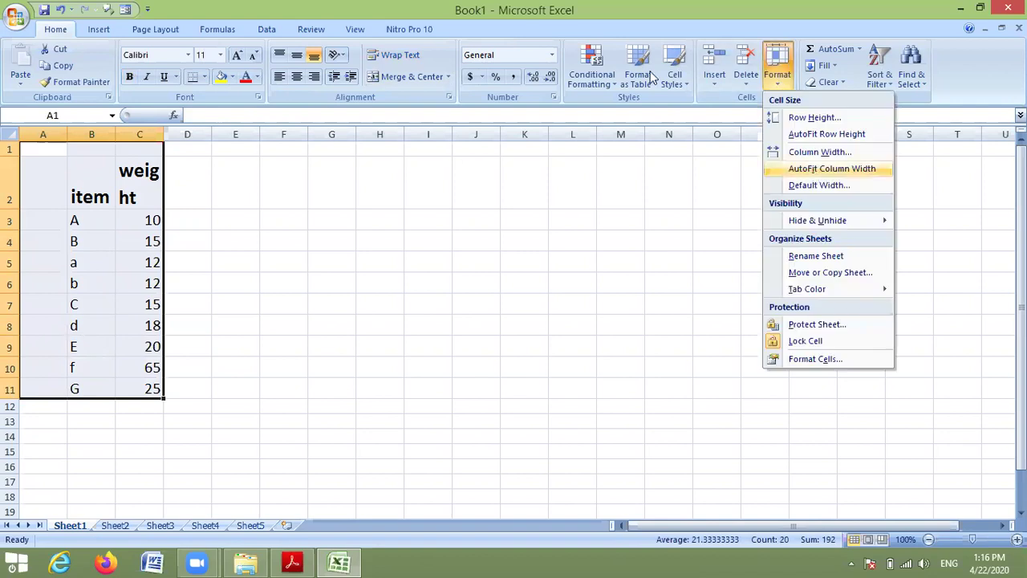
{"action": "key", "text": "Return"}
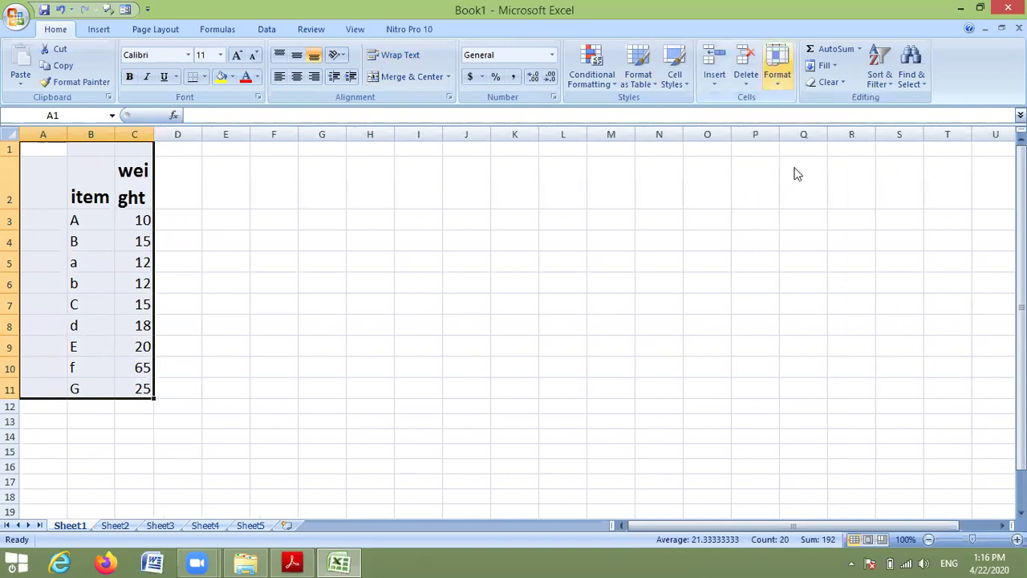
{"action": "key", "text": "alt+h"}
{"action": "key", "text": "o"}
{"action": "key", "text": "Escape"}
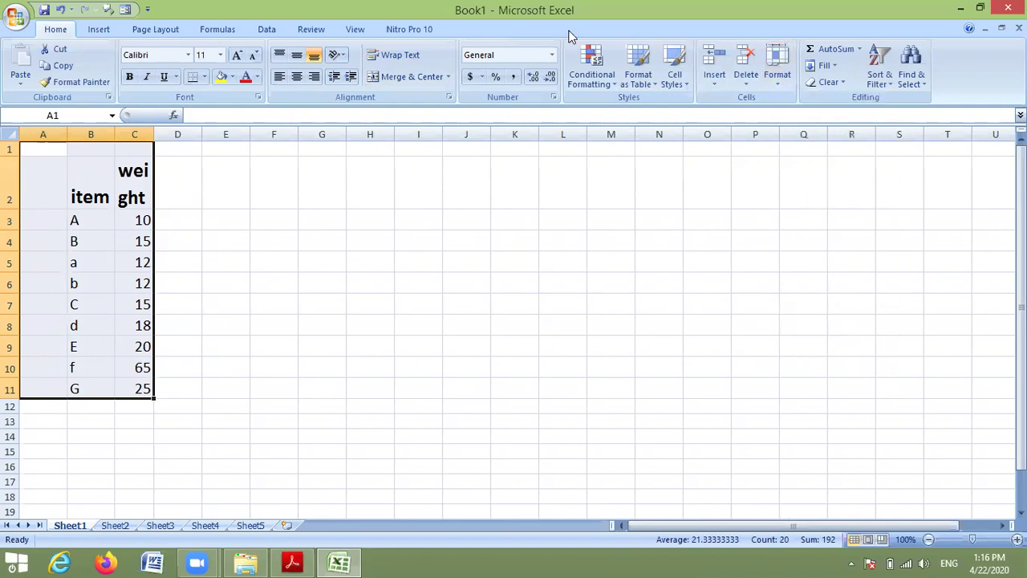
- Remove the text wrapping from the weight heading in C2
{"action": "left_click", "coordinate": [153, 176]}
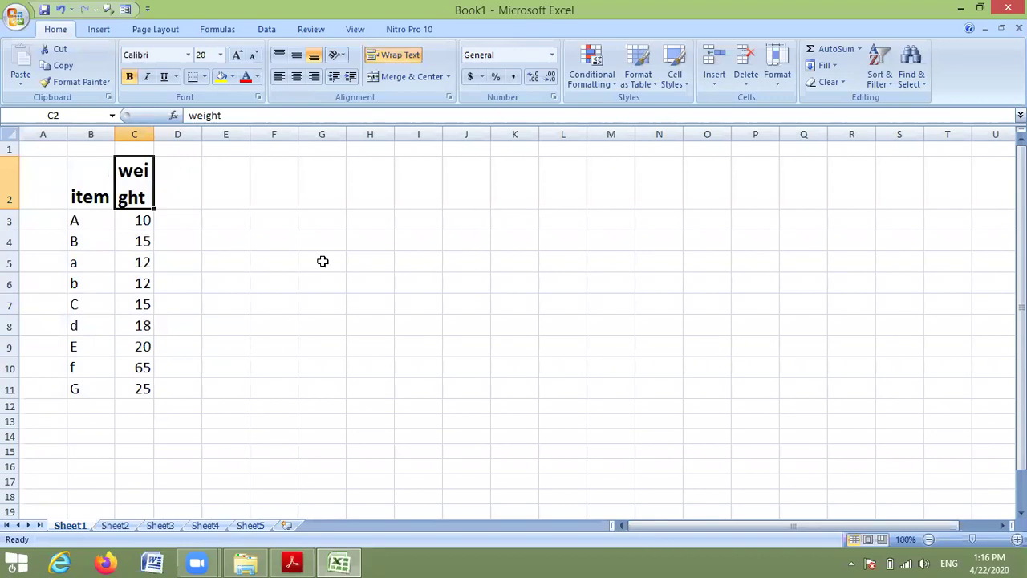
{"action": "key", "text": "ctrl+z"}
- Autofit the column widths to the table contents using the range B2:D6
{"action": "left_click_drag", "start_coordinate": [91, 170], "coordinate": [193, 257]}
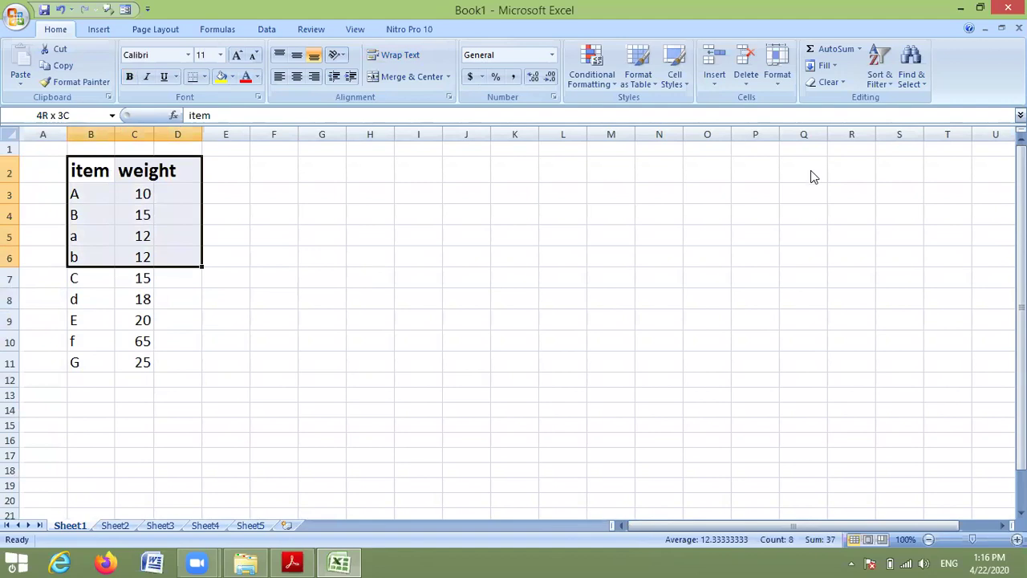
{"action": "key", "text": "alt+h"}
{"action": "key", "text": "o"}
{"action": "key", "text": "i"}
{"action": "left_click", "coordinate": [325, 197]}
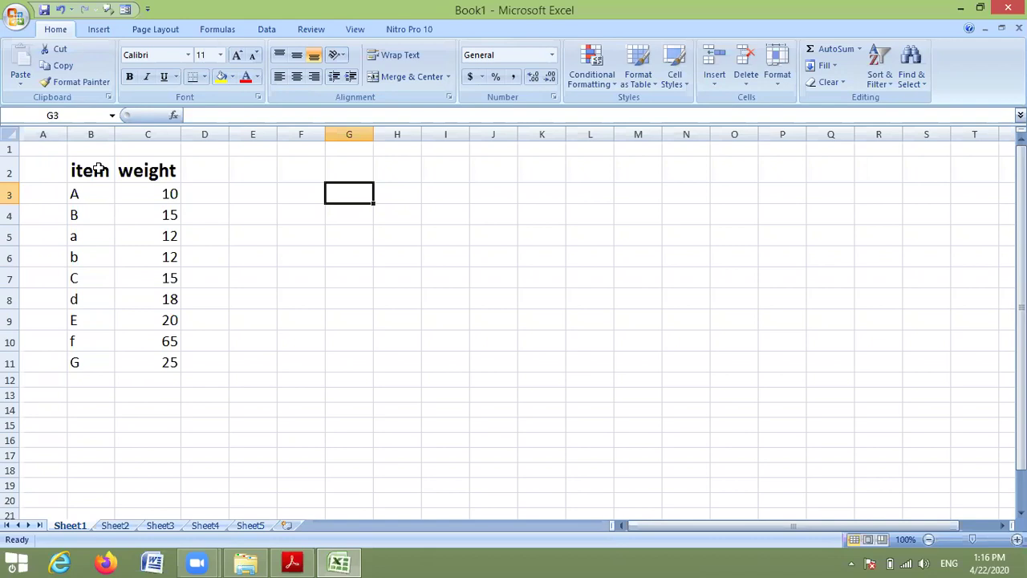
- Apply all borders to the table in B2:C11
{"action": "left_click", "coordinate": [96, 170]}
{"action": "left_click", "coordinate": [165, 330], "text": "shift"}
{"action": "left_click_drag", "start_coordinate": [170, 363], "coordinate": [169, 363]}
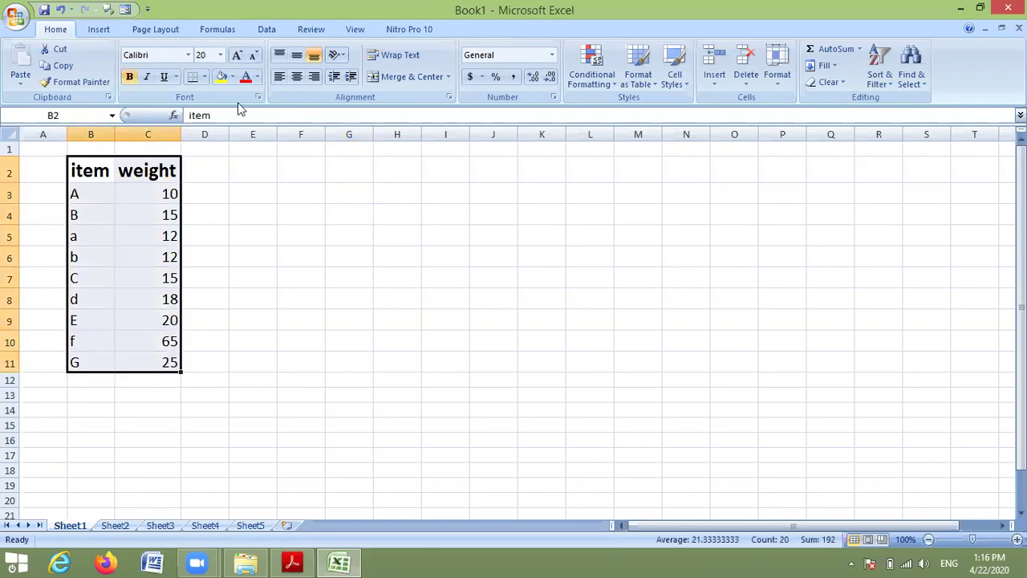
{"action": "left_click", "coordinate": [205, 77]}
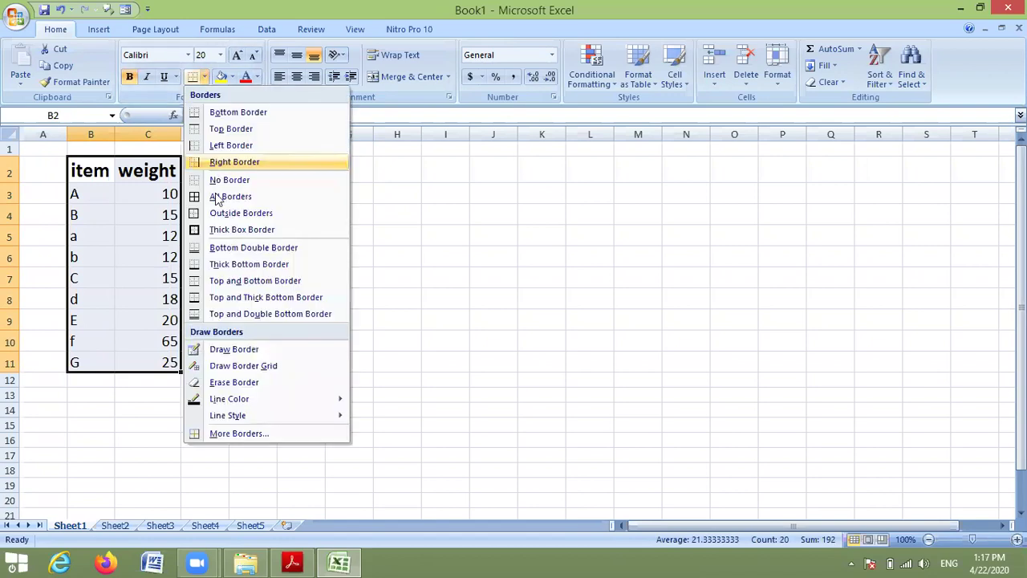
{"action": "left_click", "coordinate": [217, 197]}
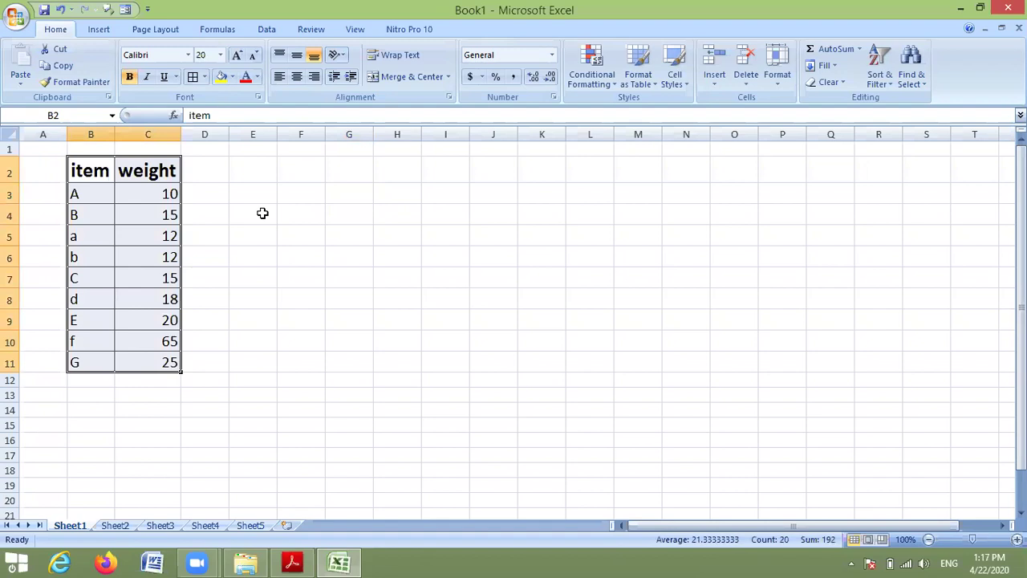
{"action": "left_click", "coordinate": [262, 214]}
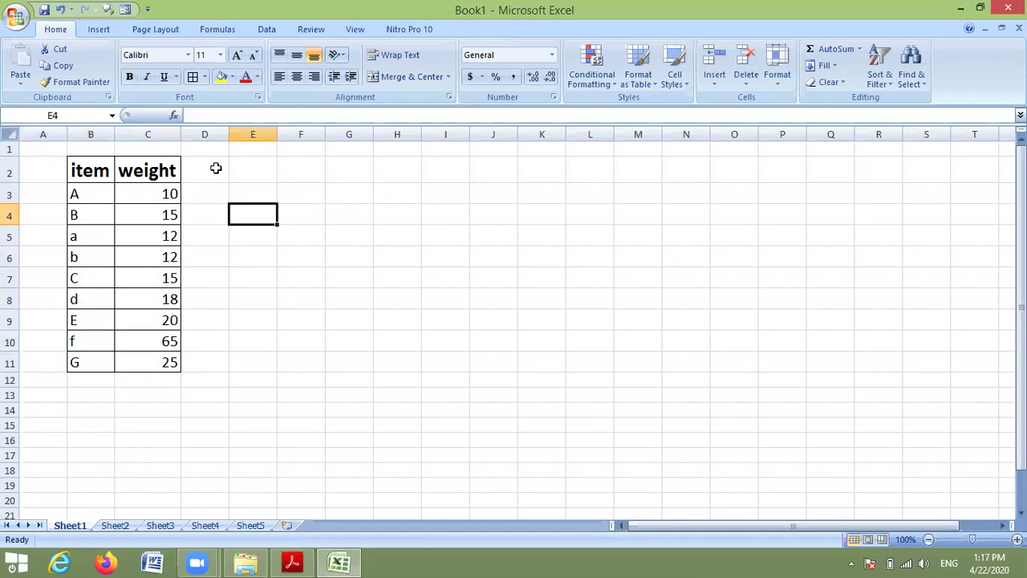
- Hide the gridlines on Sheet1
{"action": "left_click", "coordinate": [10, 138]}
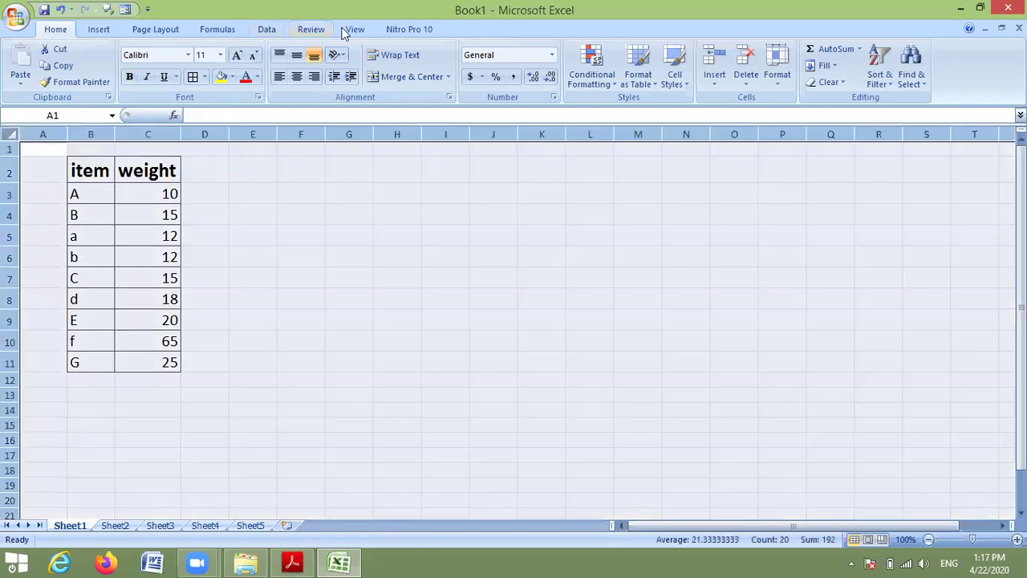
{"action": "left_click", "coordinate": [345, 29]}
{"action": "left_click", "coordinate": [271, 303]}
{"action": "left_click", "coordinate": [310, 270]}
{"action": "left_click", "coordinate": [254, 175]}
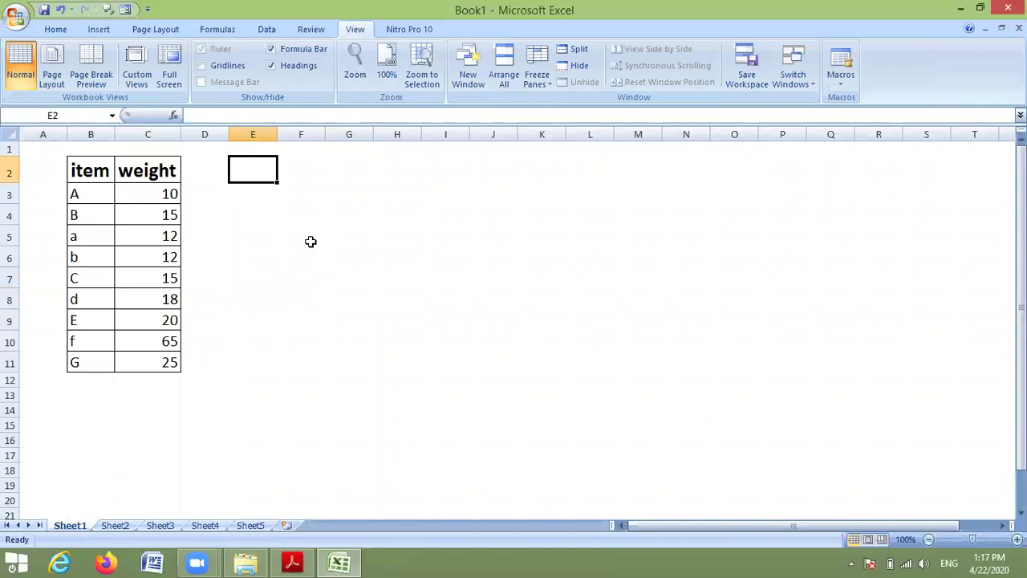
{"action": "left_click", "coordinate": [311, 242]}
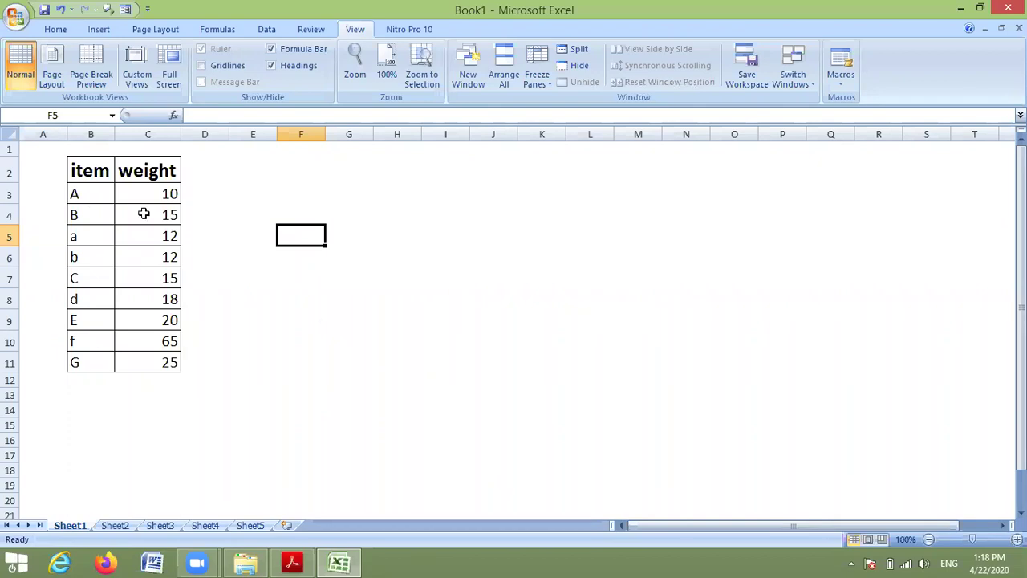
- Define the range name capital, scoped to the workbook, for the uppercase item cells B3, B4, B7, B9 and B11
{"action": "left_click", "coordinate": [84, 196]}
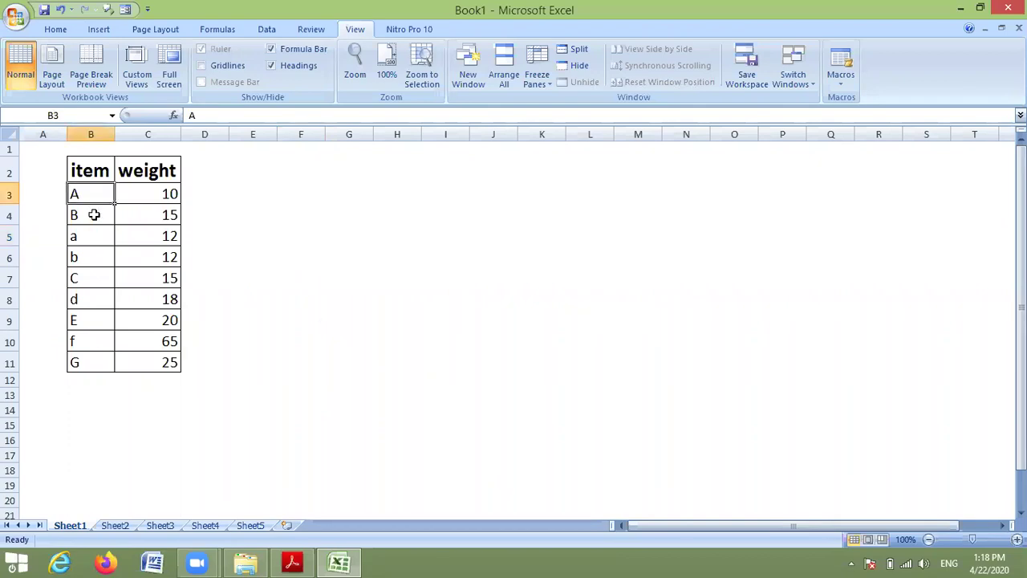
{"action": "left_click", "coordinate": [94, 214], "text": "ctrl"}
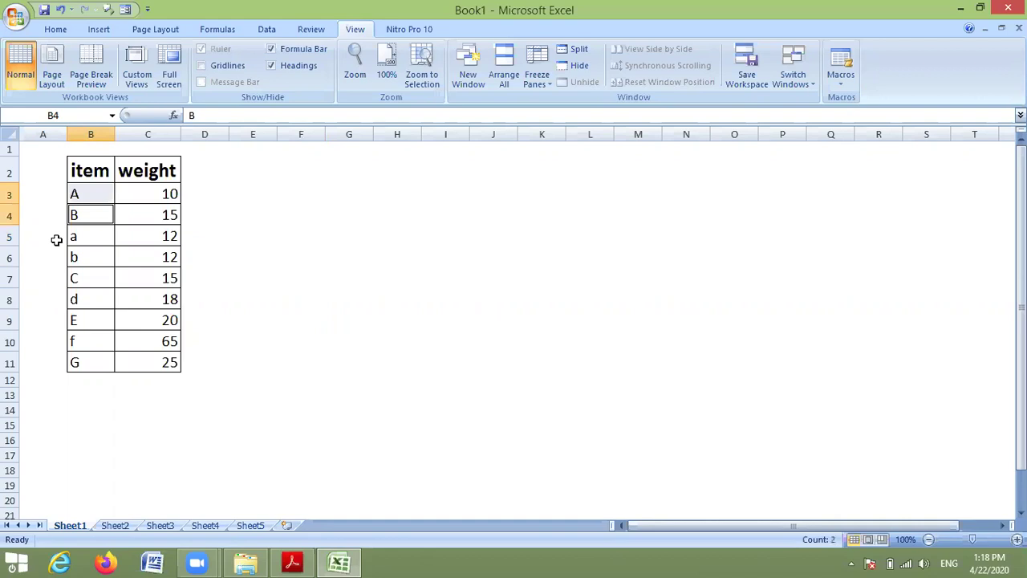
{"action": "left_click", "coordinate": [80, 278], "text": "ctrl"}
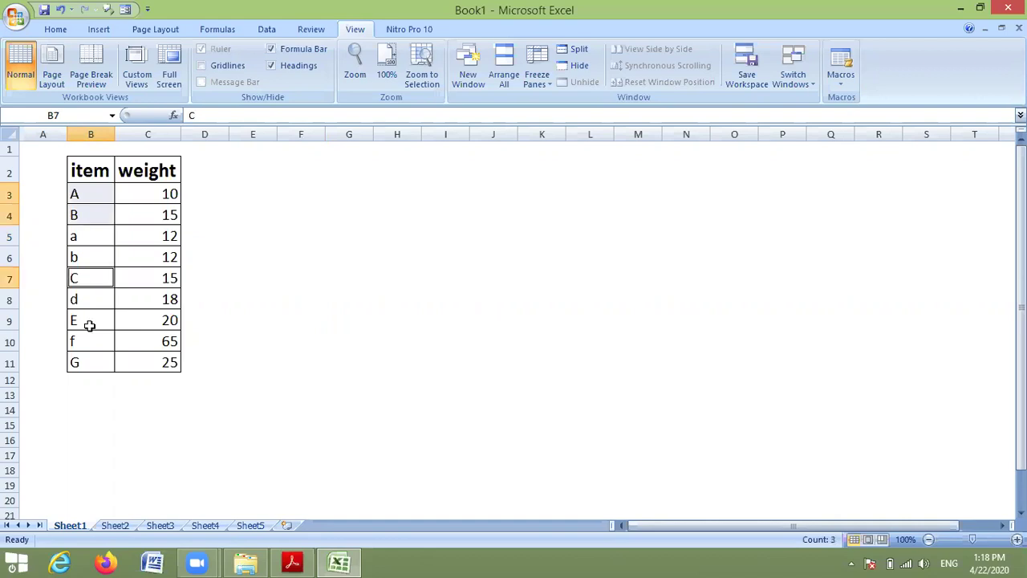
{"action": "left_click", "coordinate": [85, 322], "text": "ctrl"}
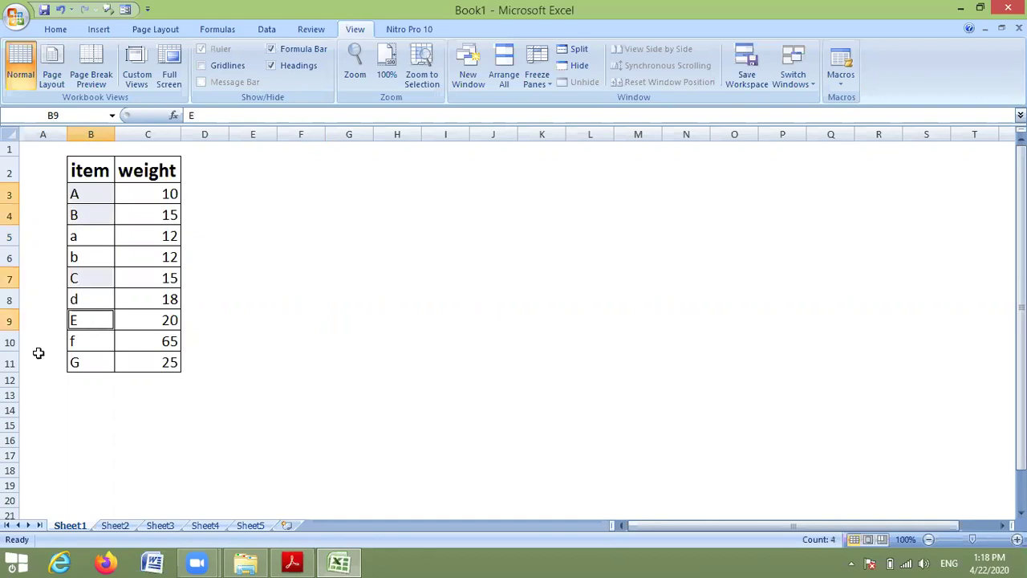
{"action": "left_click", "coordinate": [87, 364], "text": "ctrl"}
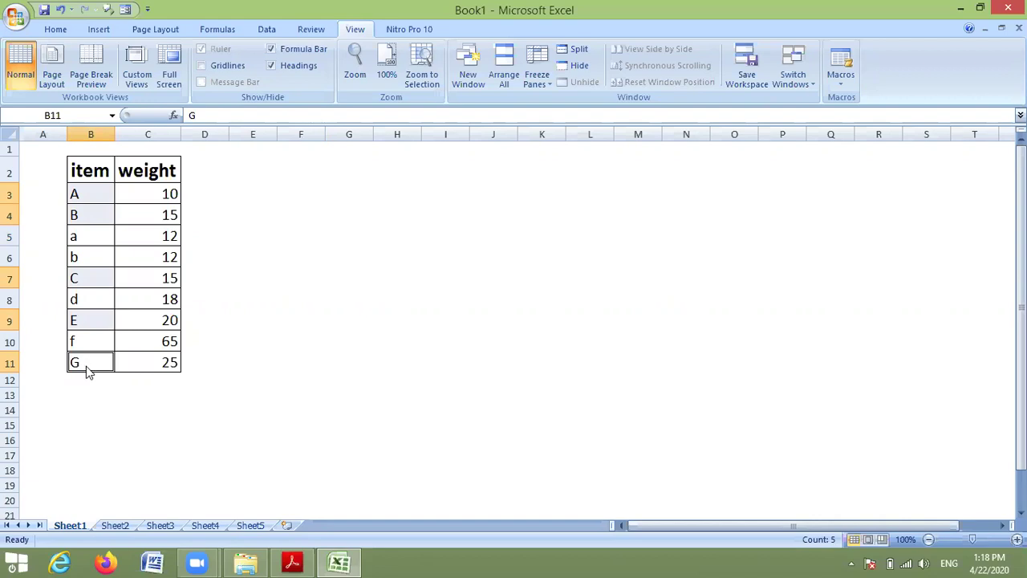
{"action": "right_click", "coordinate": [89, 370]}
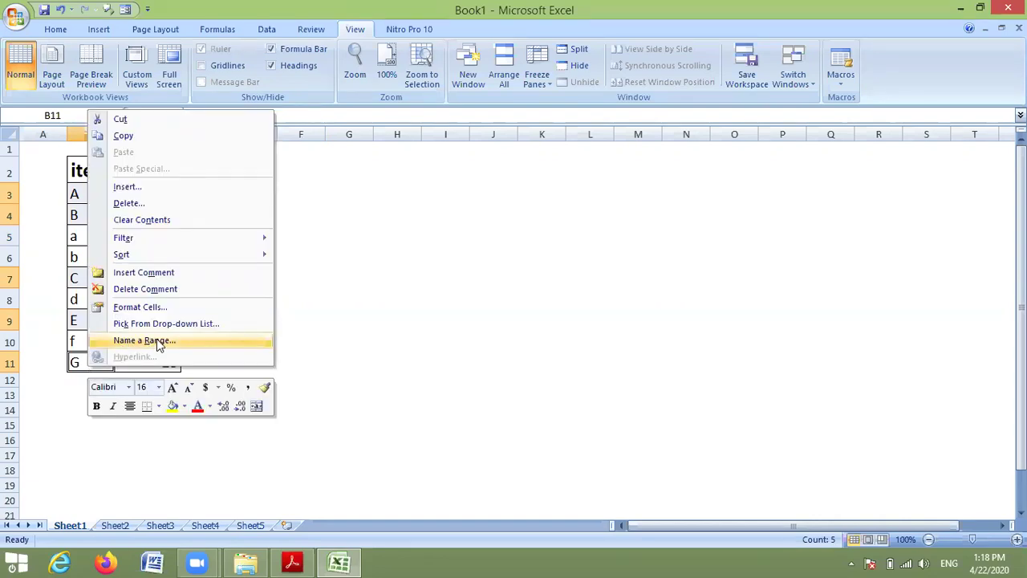
{"action": "left_click", "coordinate": [181, 341]}
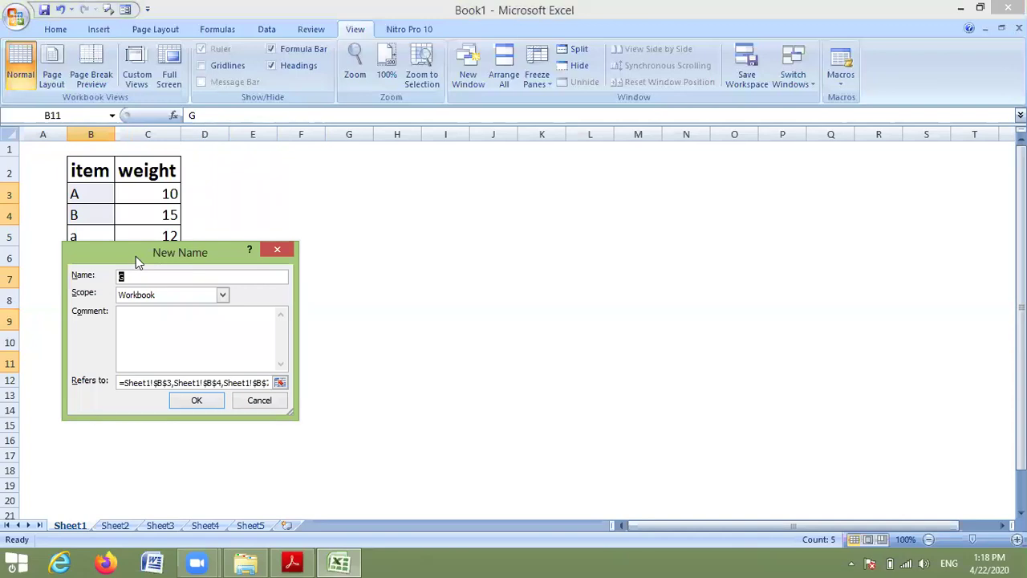
{"action": "left_click_drag", "start_coordinate": [135, 256], "coordinate": [380, 206]}
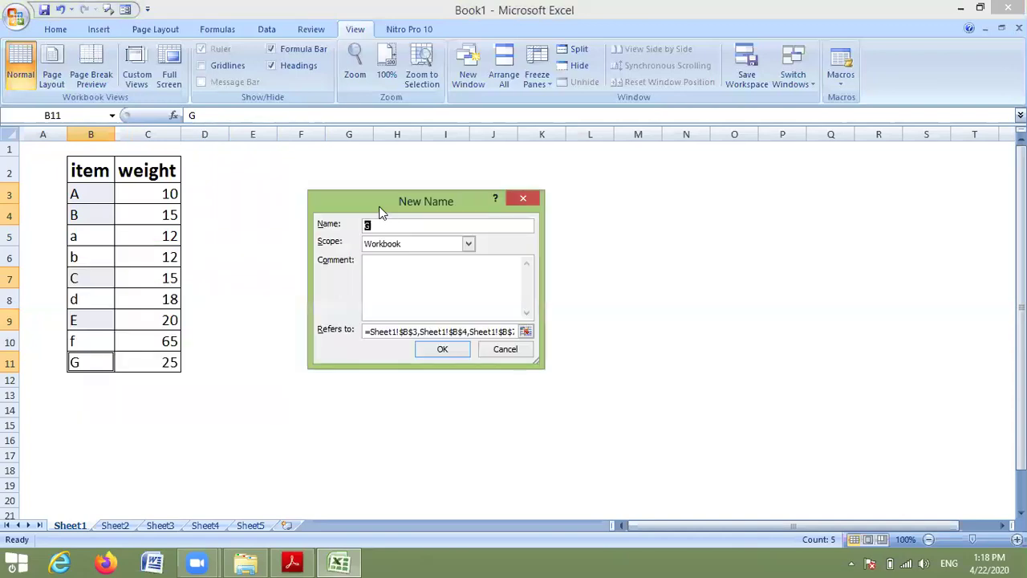
{"action": "type", "text": "capital"}
{"action": "left_click", "coordinate": [486, 332]}
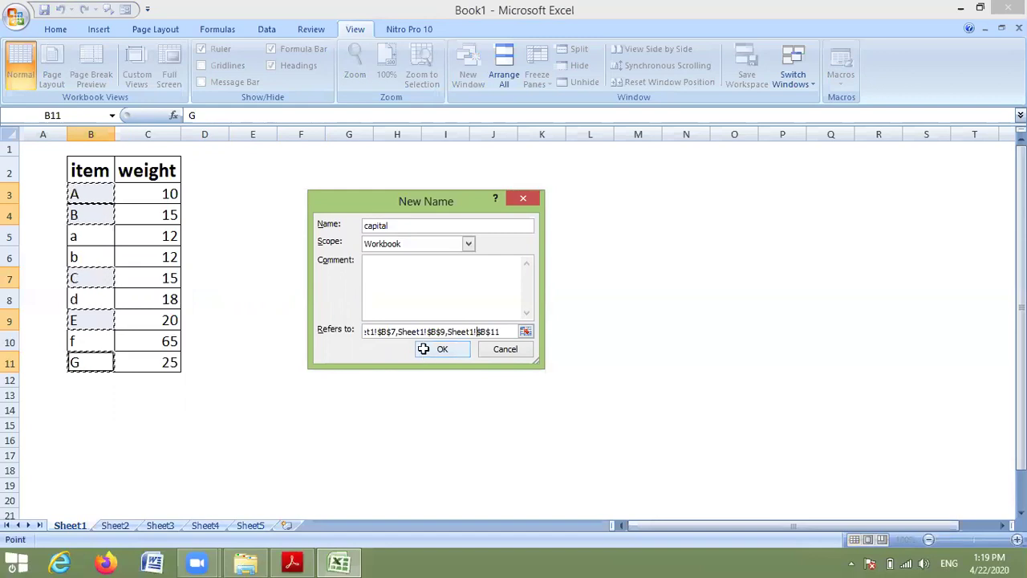
{"action": "left_click", "coordinate": [423, 349]}
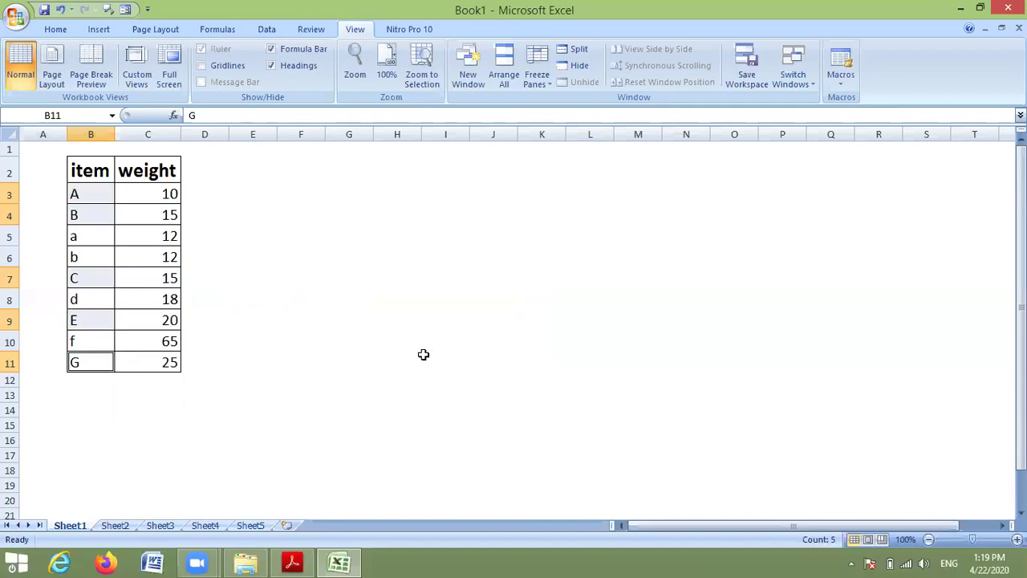
- Define the range name lowercase, scoped to the workbook, for the lowercase item cells B5, B6, B8 and B10
{"action": "left_click", "coordinate": [93, 233]}
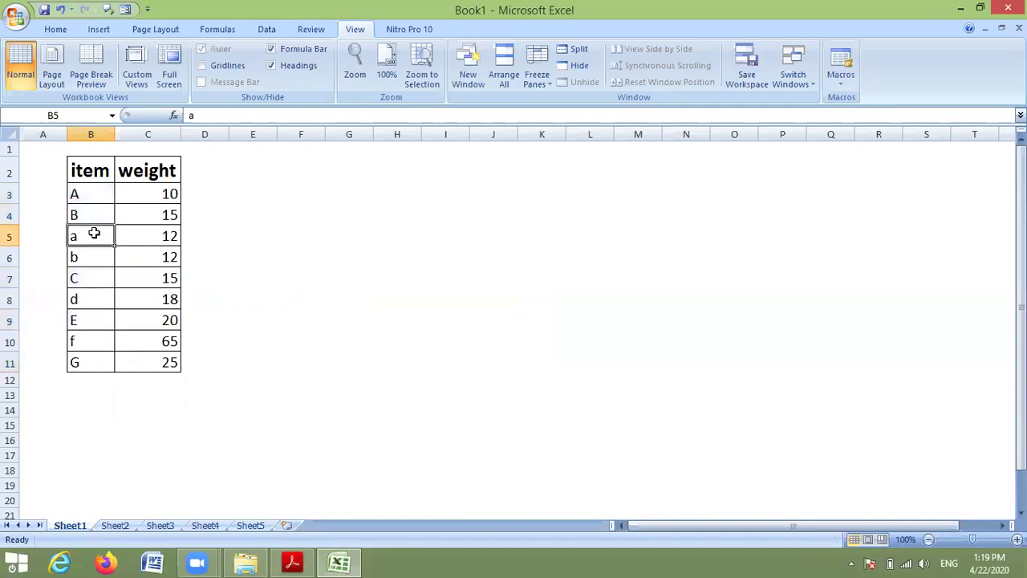
{"action": "left_click", "coordinate": [81, 256], "text": "ctrl"}
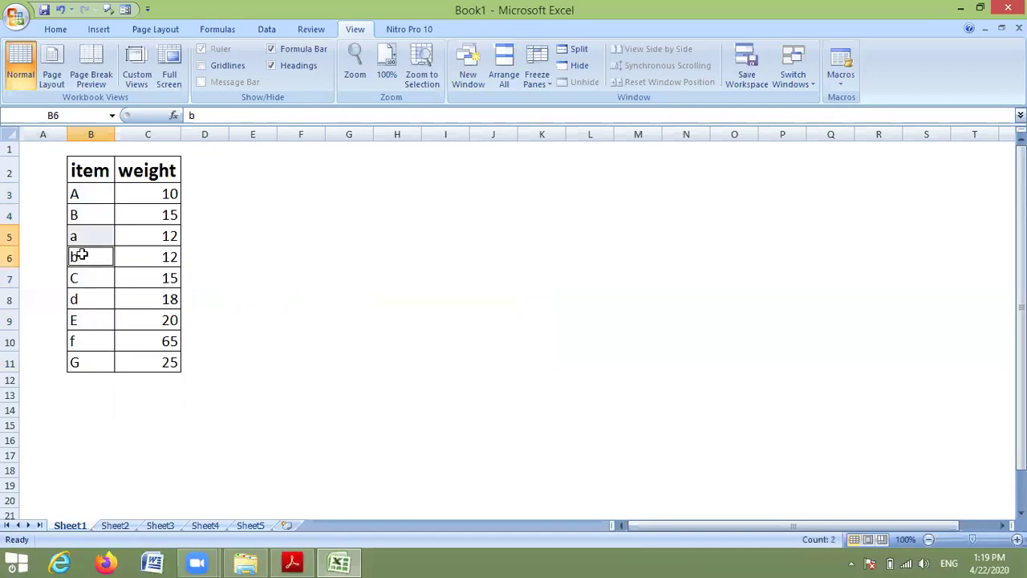
{"action": "left_click", "coordinate": [75, 308], "text": "ctrl"}
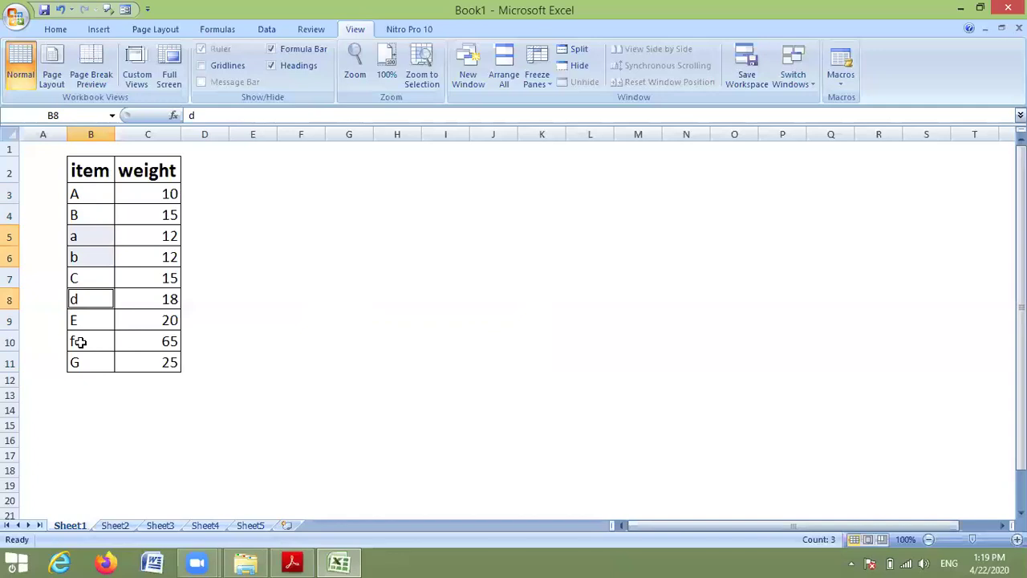
{"action": "left_click", "coordinate": [80, 342], "text": "ctrl"}
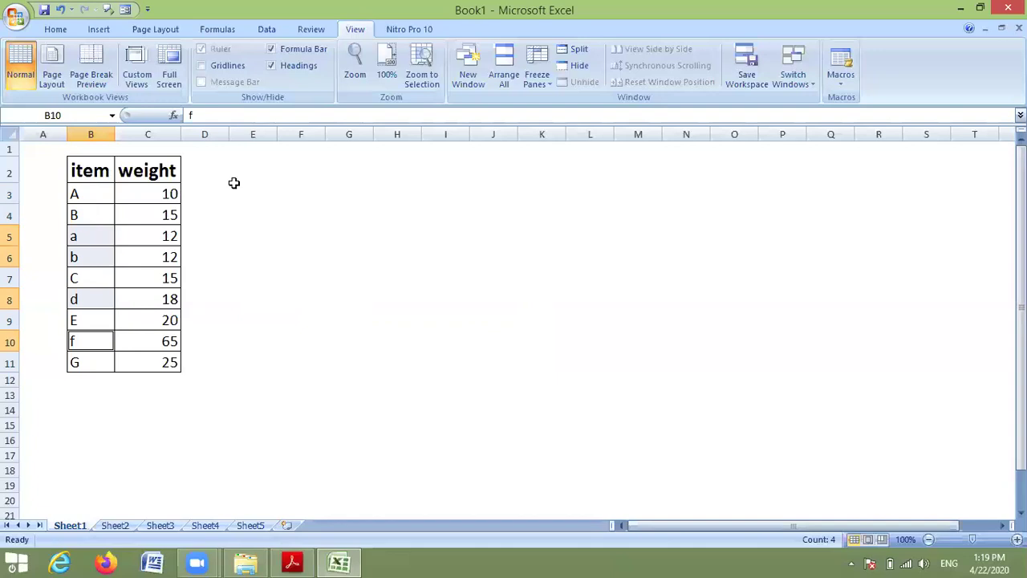
{"action": "left_click", "coordinate": [224, 34]}
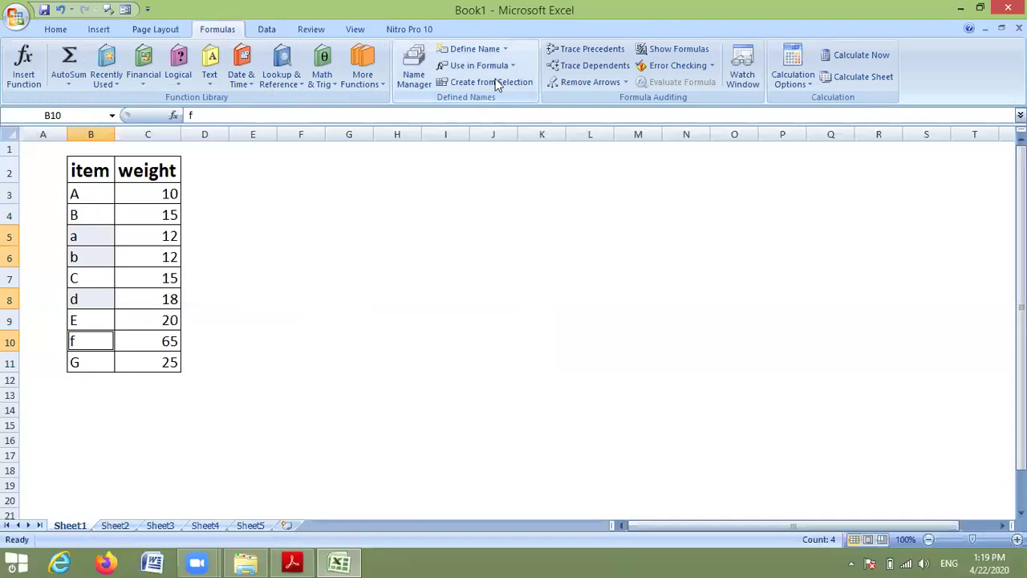
{"action": "left_click", "coordinate": [505, 49]}
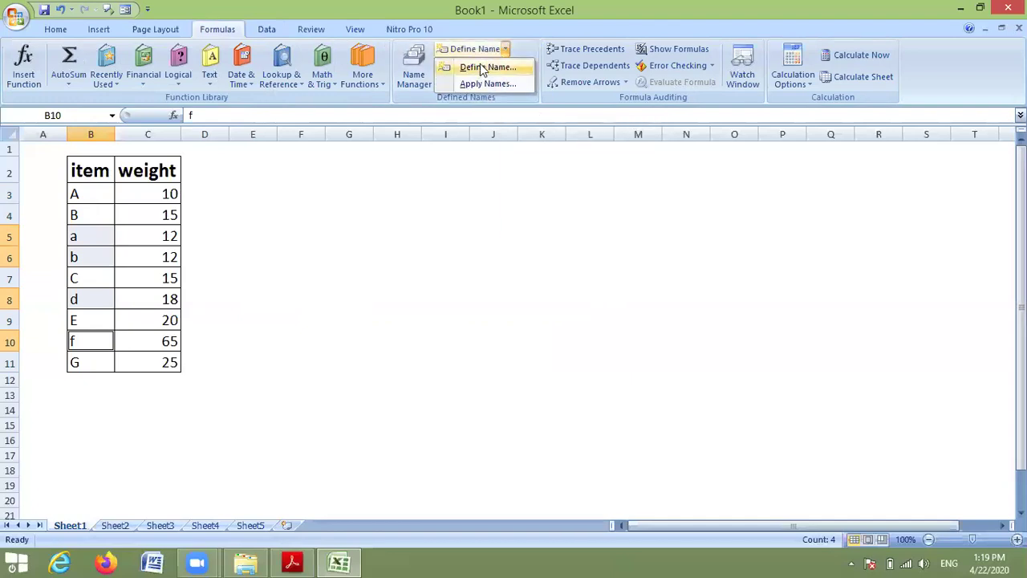
{"action": "left_click", "coordinate": [482, 67]}
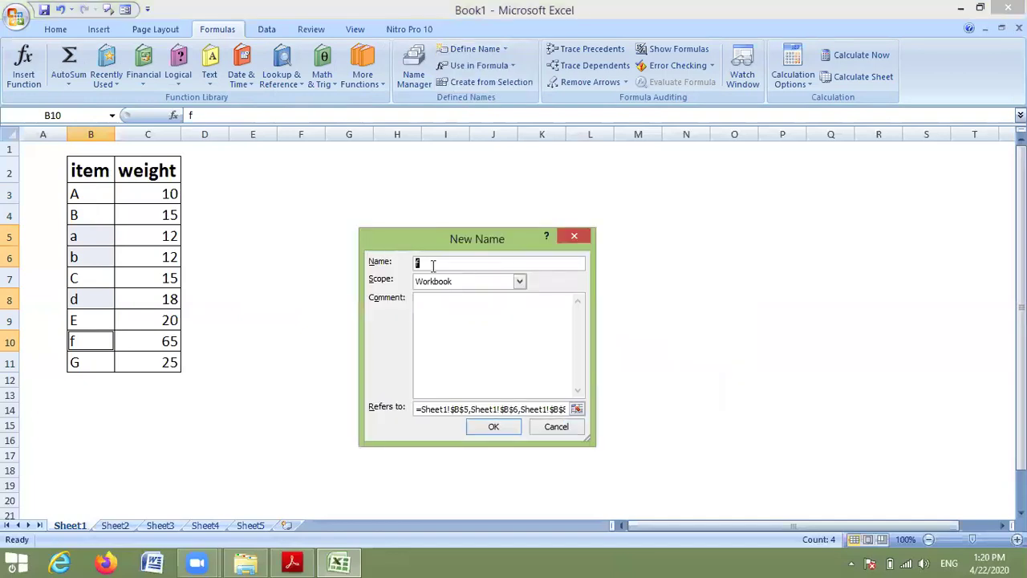
{"action": "type", "text": "lowercase"}
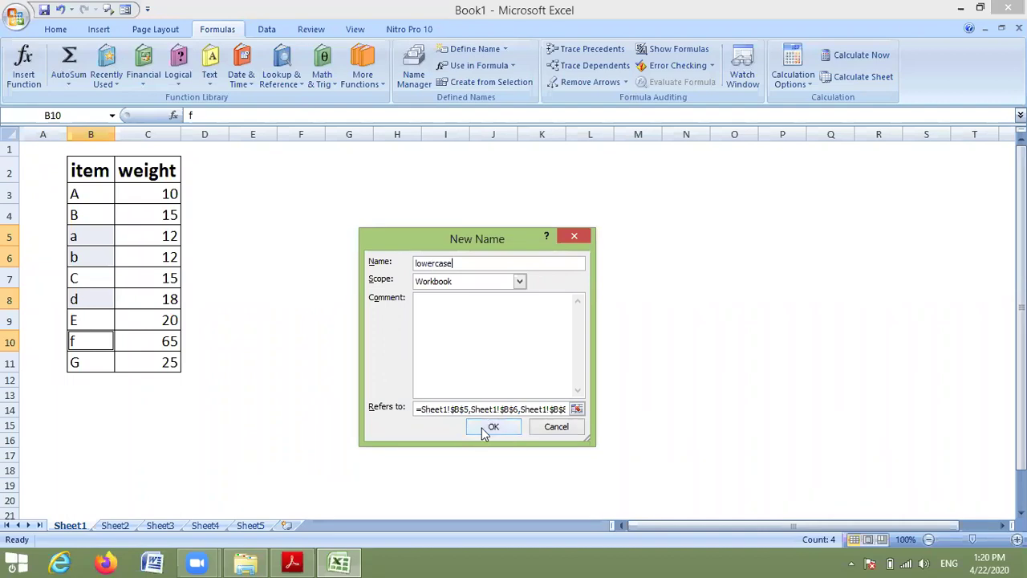
{"action": "key", "text": "Return"}
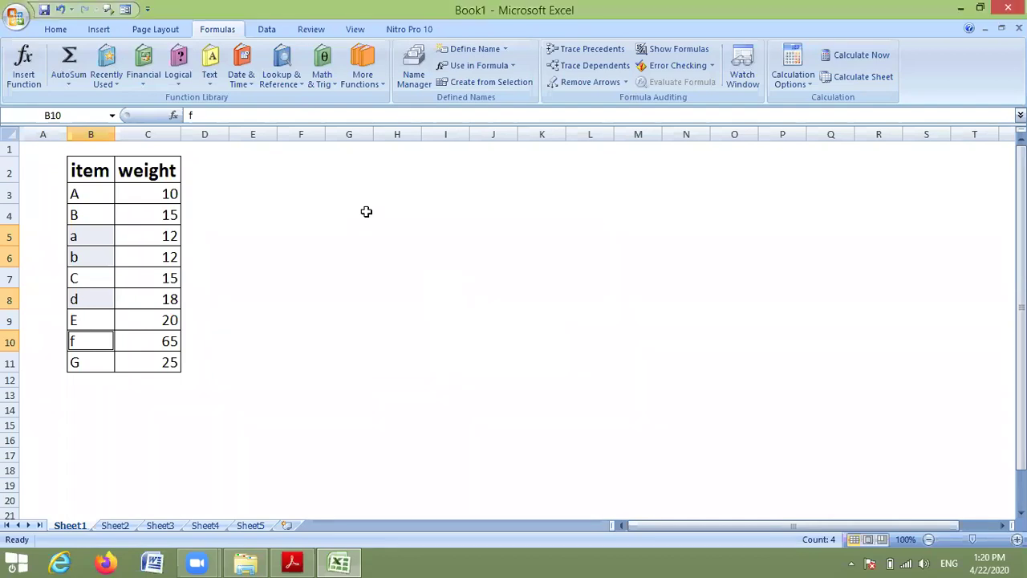
- Enter the label total in G3, capital in F4 and lowercase in F5
{"action": "left_click", "coordinate": [342, 214]}
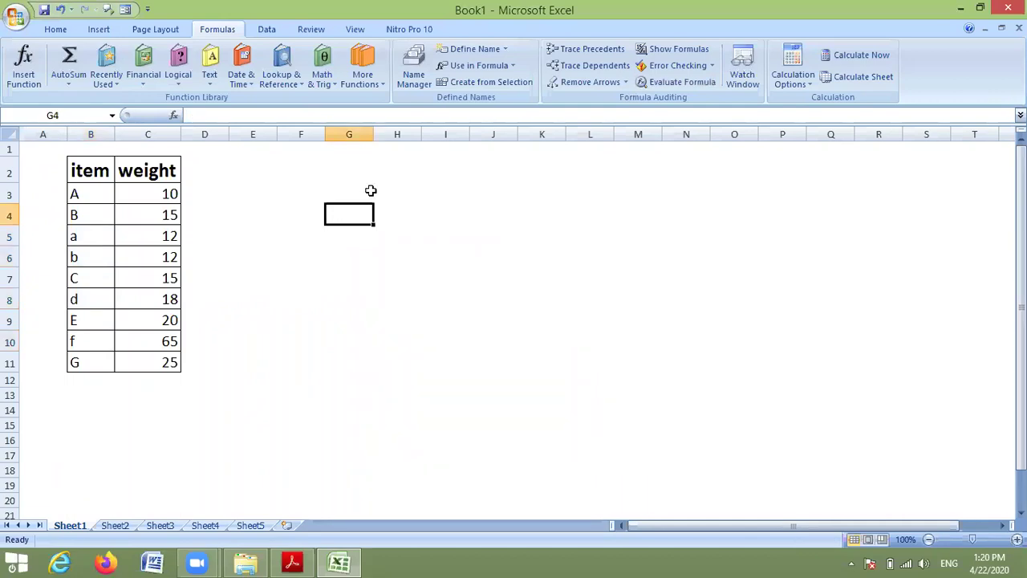
{"action": "left_click", "coordinate": [369, 190]}
{"action": "type", "text": "tot"}
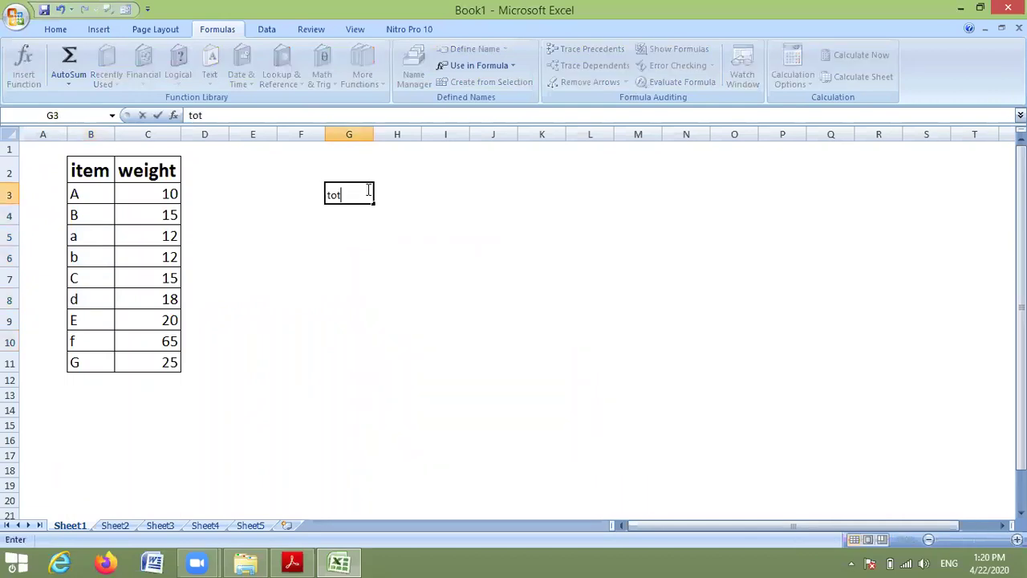
{"action": "type", "text": "al"}
{"action": "left_click", "coordinate": [339, 230]}
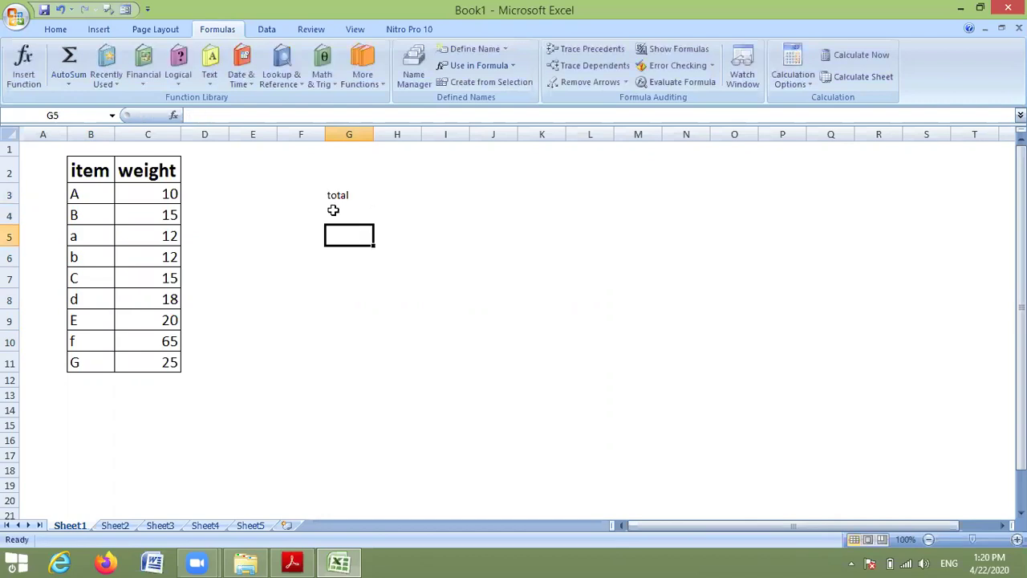
{"action": "left_click", "coordinate": [338, 211]}
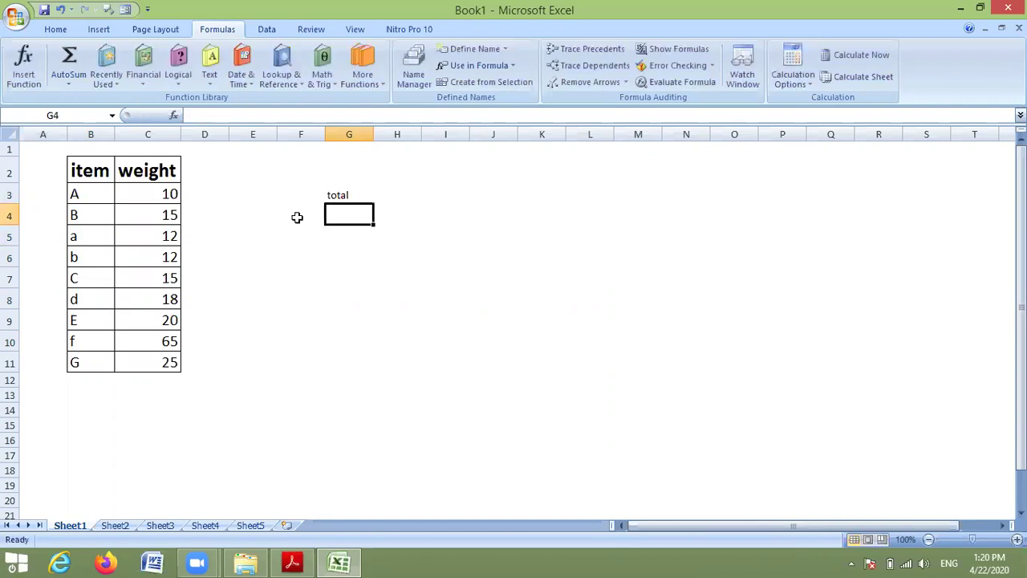
{"action": "left_click", "coordinate": [298, 218]}
{"action": "type", "text": "capital"}
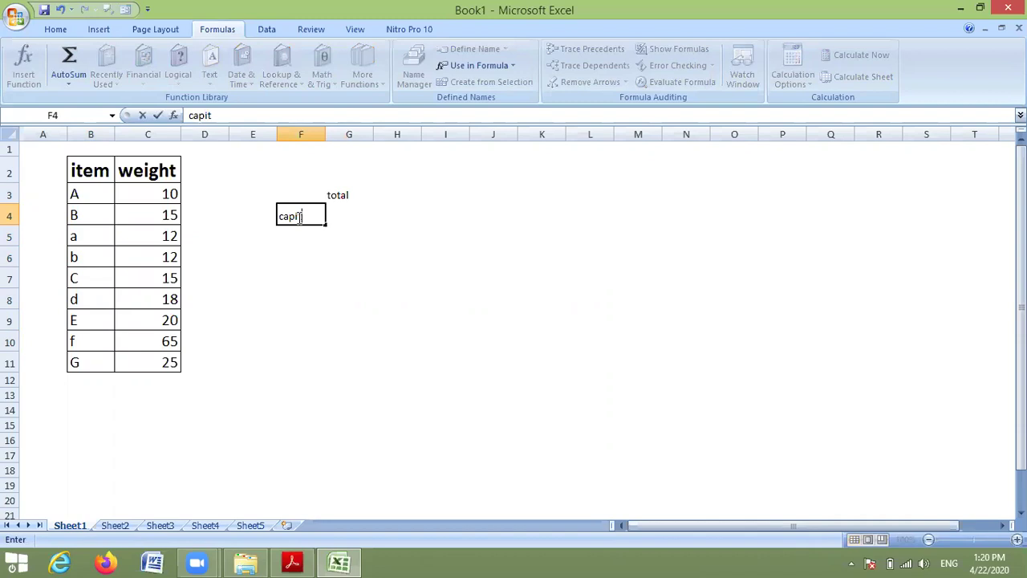
{"action": "left_click", "coordinate": [299, 241]}
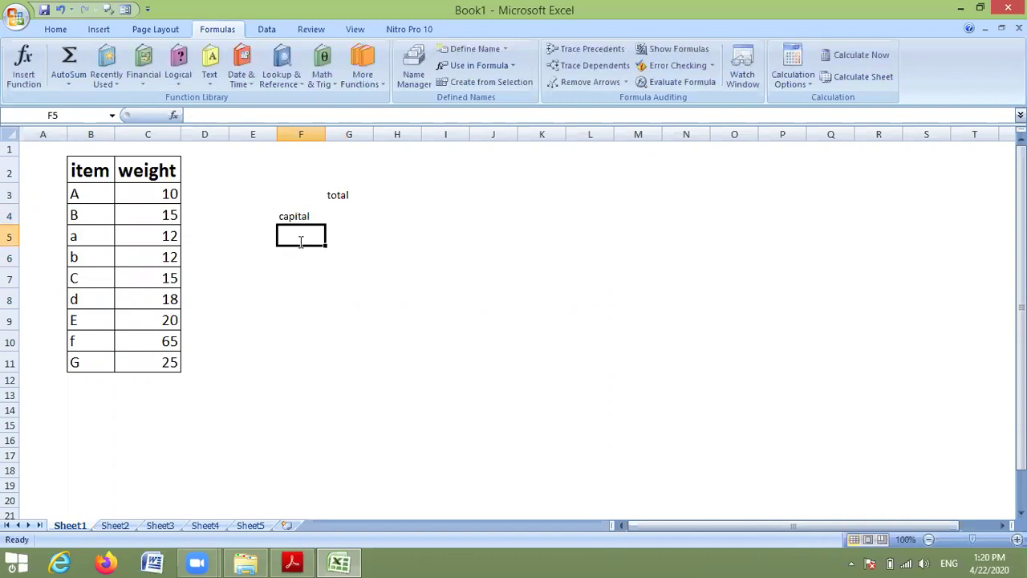
{"action": "type", "text": "lowercase"}
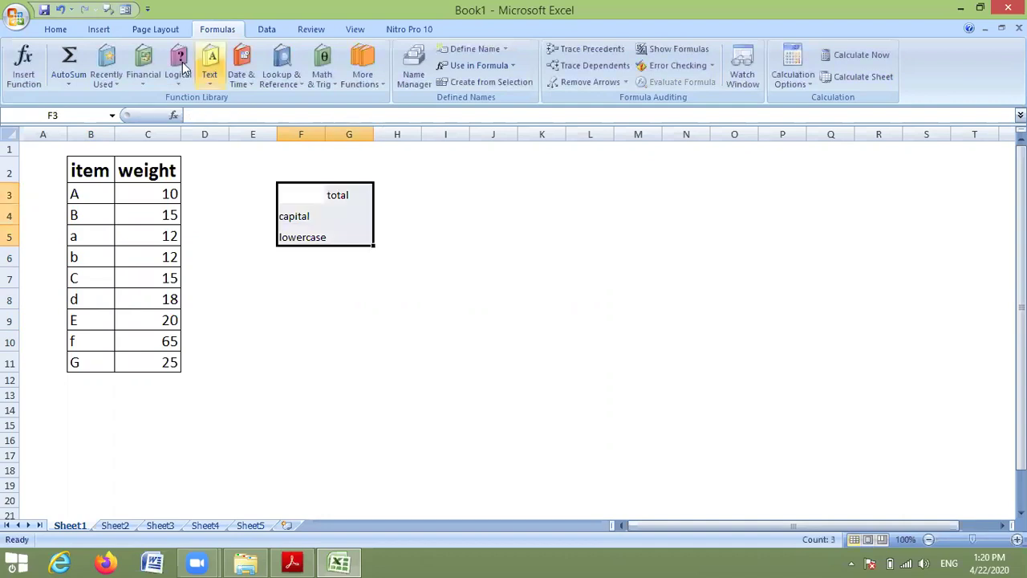
- Format F3:G5 as bold, font size 16, with all borders
{"action": "left_click", "coordinate": [55, 29]}
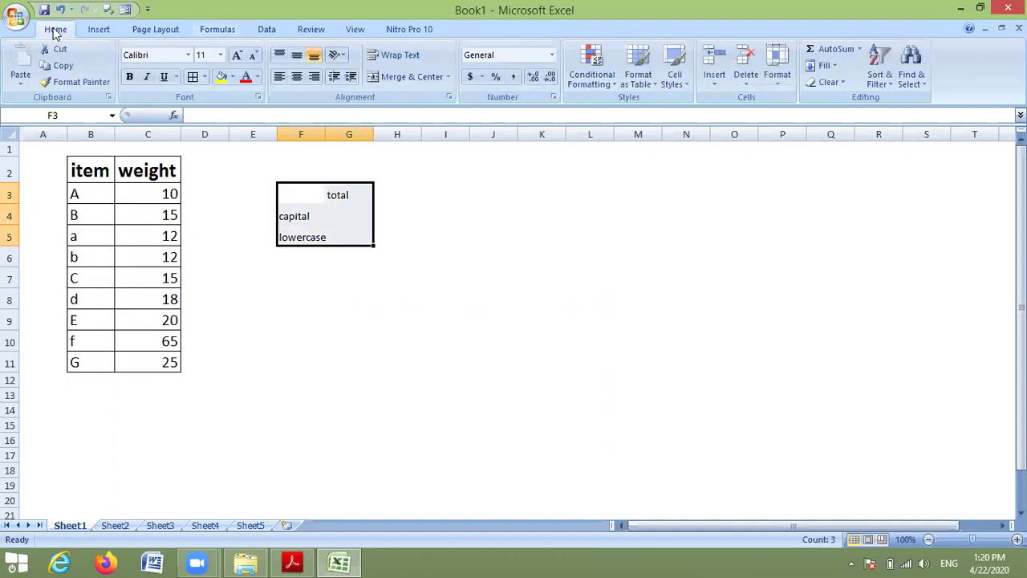
{"action": "left_click", "coordinate": [129, 77]}
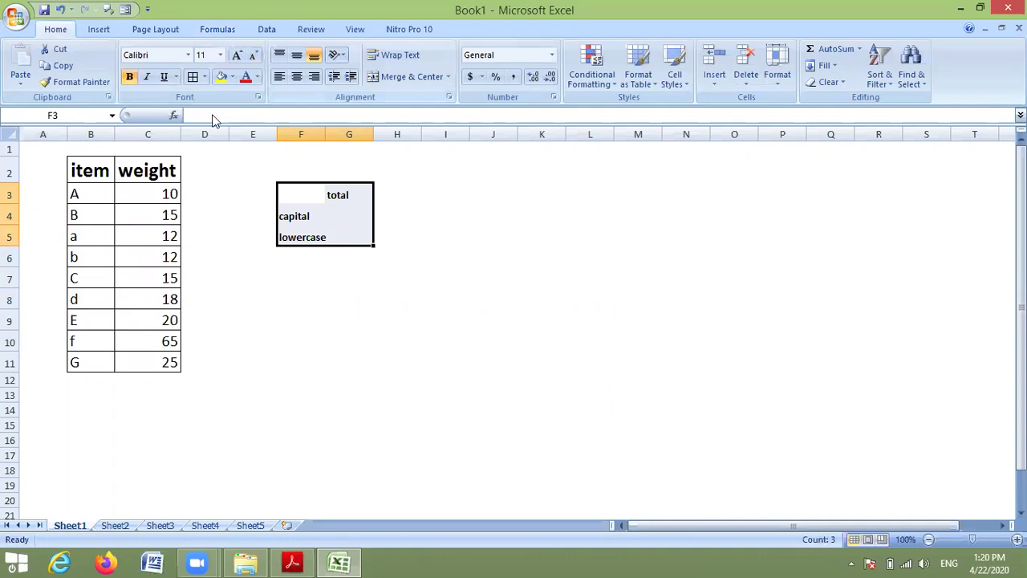
{"action": "left_click", "coordinate": [220, 55]}
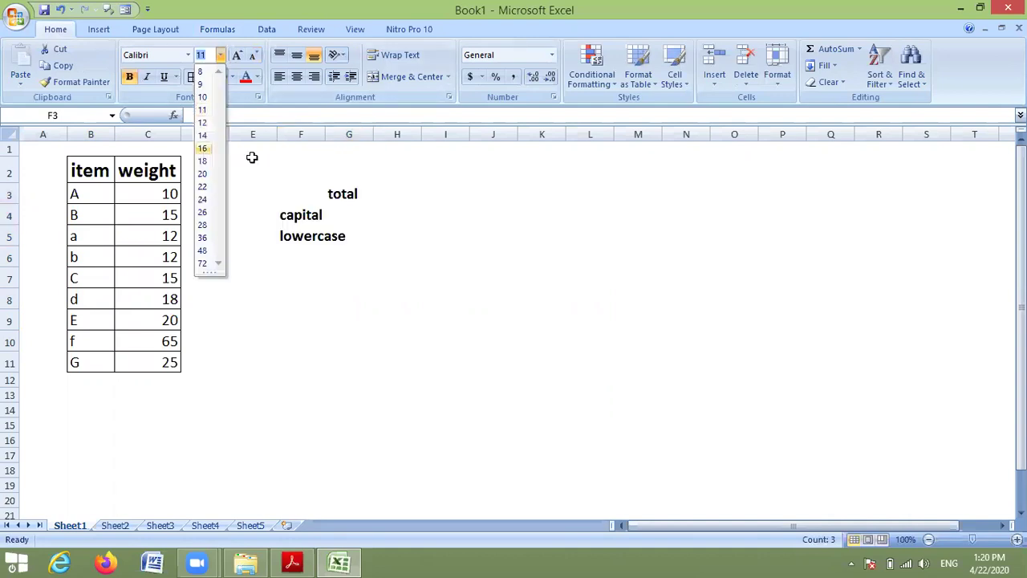
{"action": "key", "text": "Return"}
{"action": "left_click", "coordinate": [193, 78]}
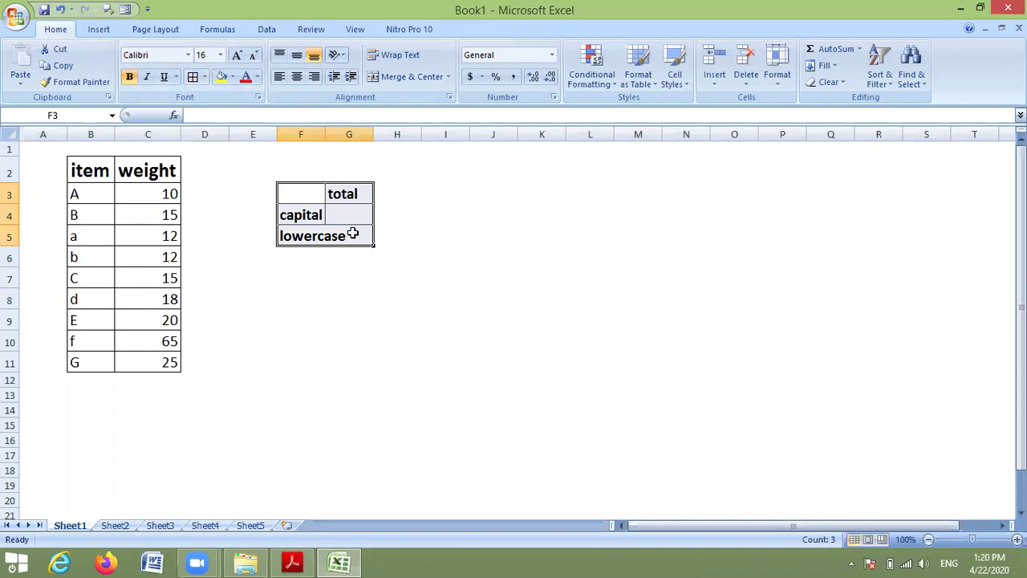
- Widen columns F and G equally so the summary table's labels fit in their cells
{"action": "left_click", "coordinate": [346, 236]}
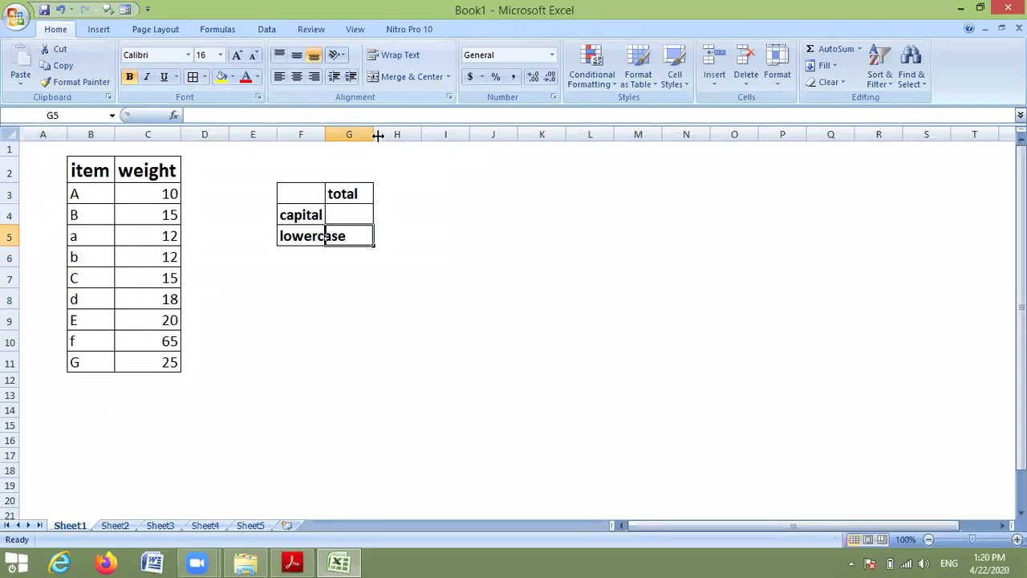
{"action": "mouse_move", "coordinate": [377, 135]}
{"action": "left_mouse_down"}
{"action": "mouse_move", "coordinate": [410, 135]}
{"action": "mouse_move", "coordinate": [363, 138]}
{"action": "left_mouse_up"}
{"action": "left_click", "coordinate": [390, 278]}
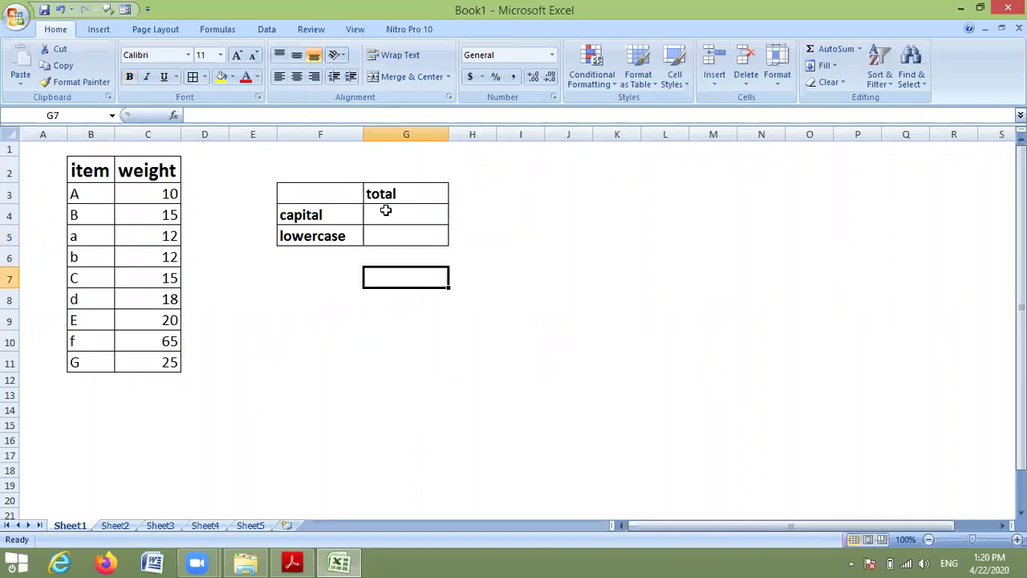
- Enter the heading Name in cell F3 of the summary table
{"action": "left_click", "coordinate": [386, 210]}
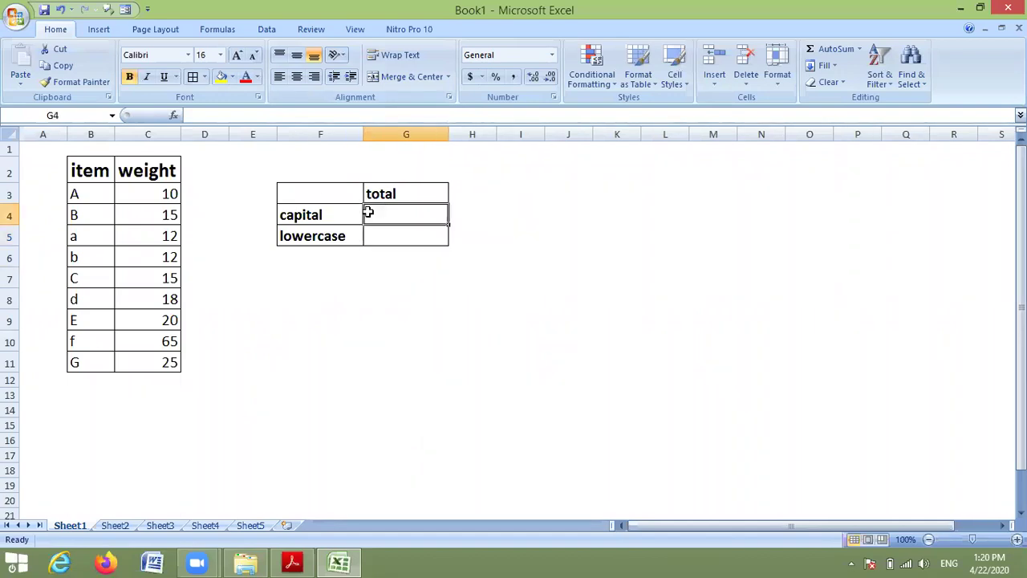
{"action": "left_click", "coordinate": [315, 189]}
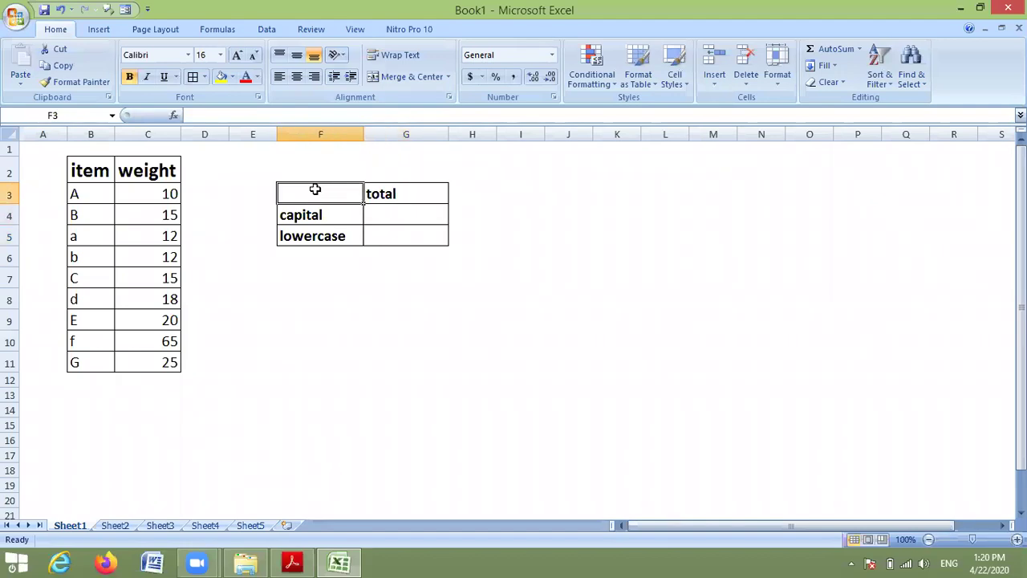
{"action": "type", "text": "D"}
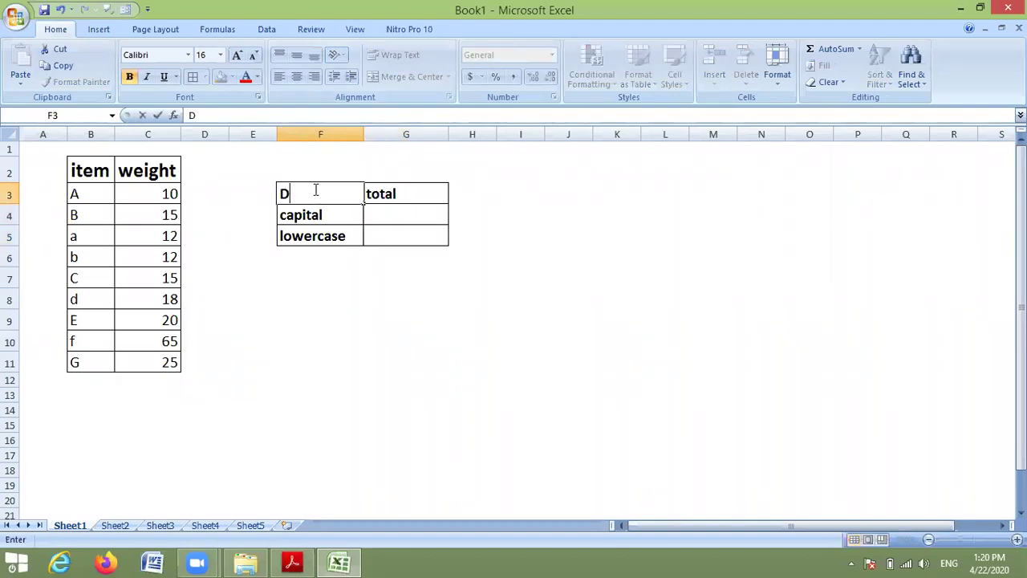
{"action": "key", "text": "BackSpace"}
{"action": "type", "text": "Name"}
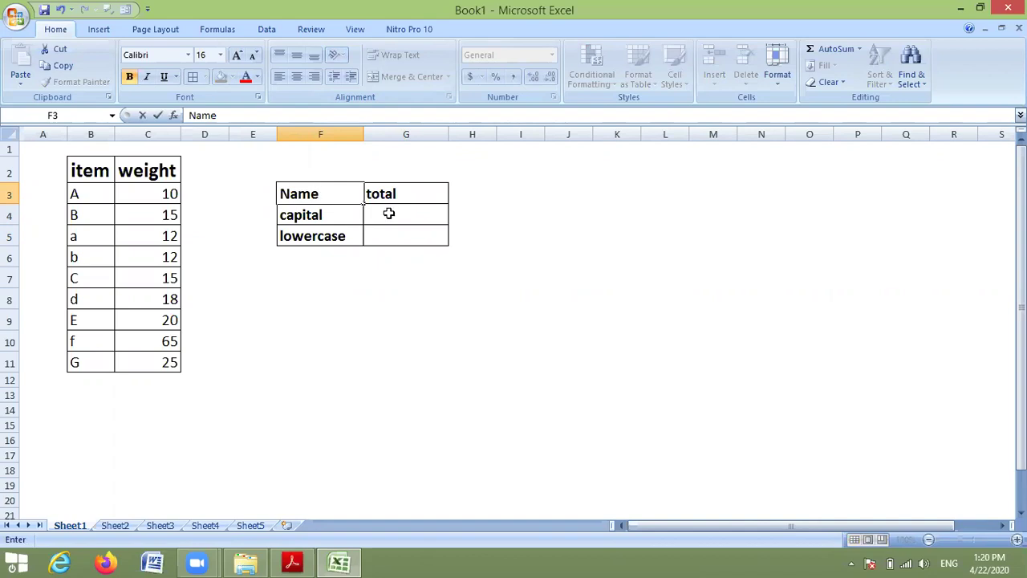
- Enter the formula =sum(capital) in G4 as the total for the capital row
{"action": "left_click", "coordinate": [389, 214]}
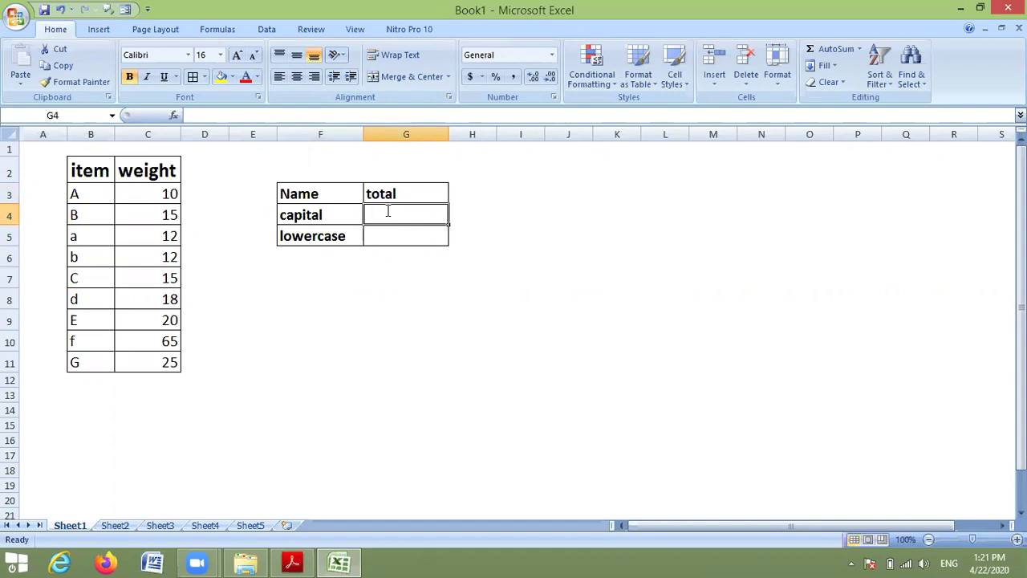
{"action": "type", "text": "="}
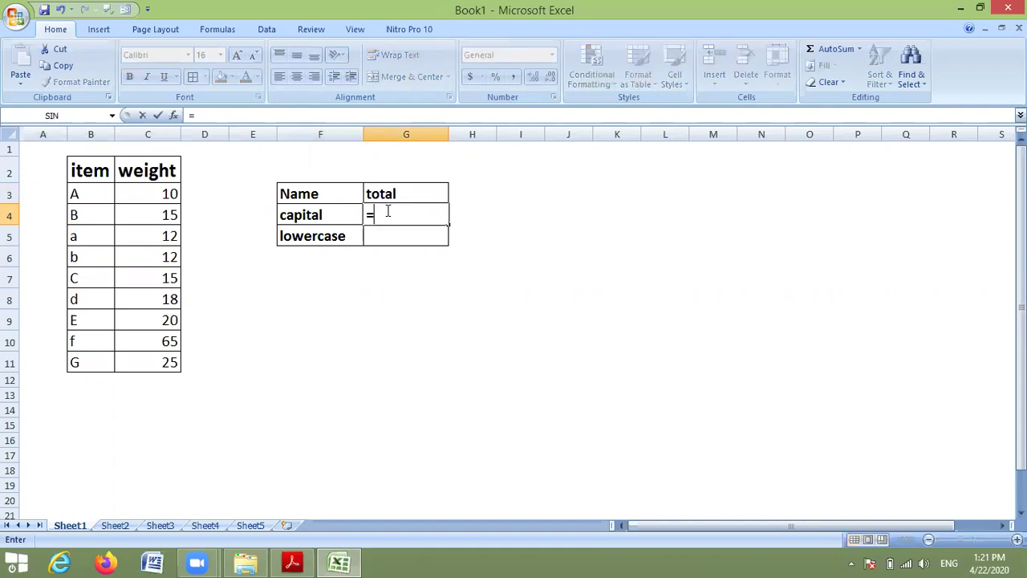
{"action": "type", "text": "sum"}
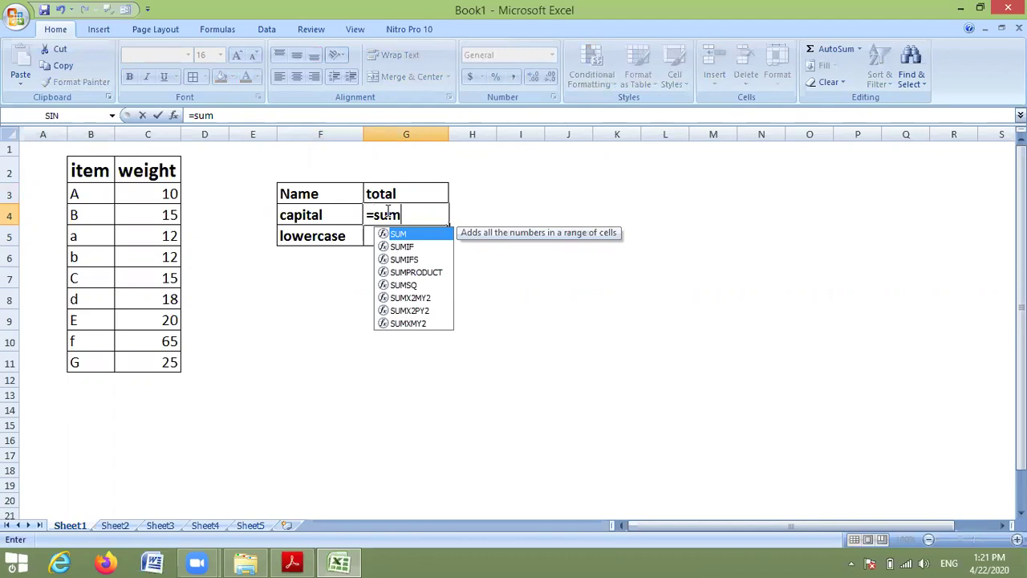
{"action": "type", "text": "(ca"}
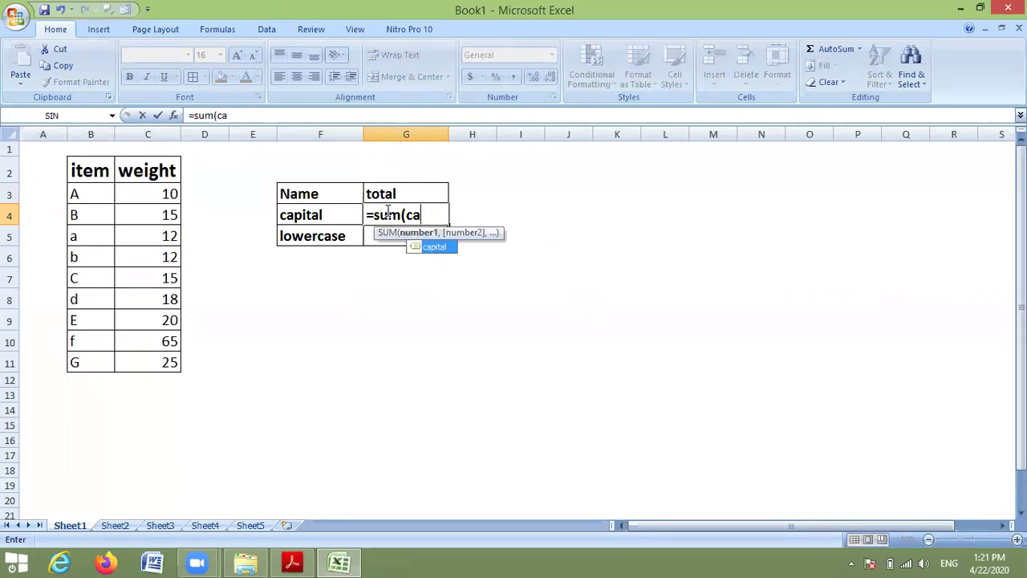
{"action": "type", "text": "pital)"}
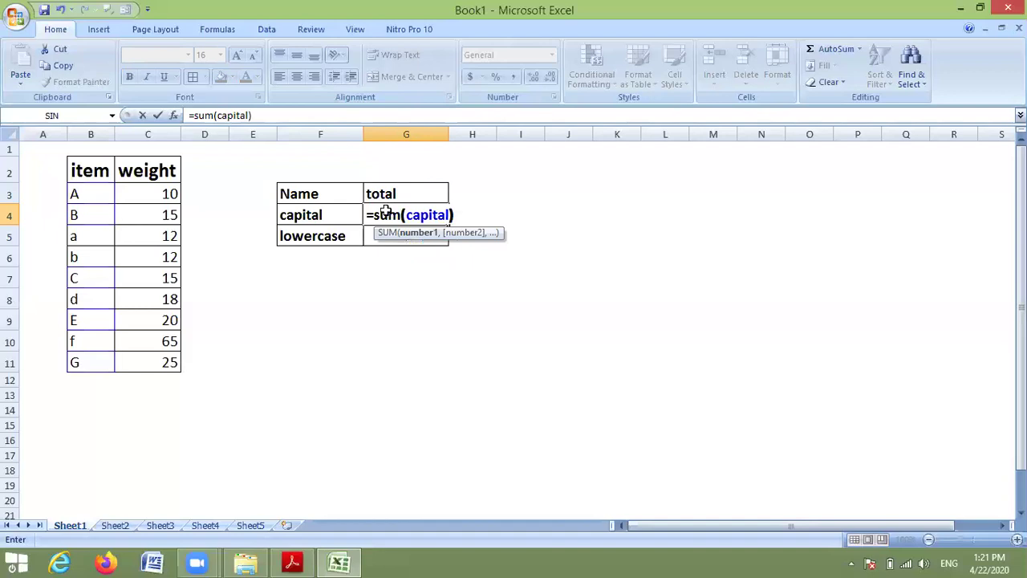
{"action": "key", "text": "Return"}
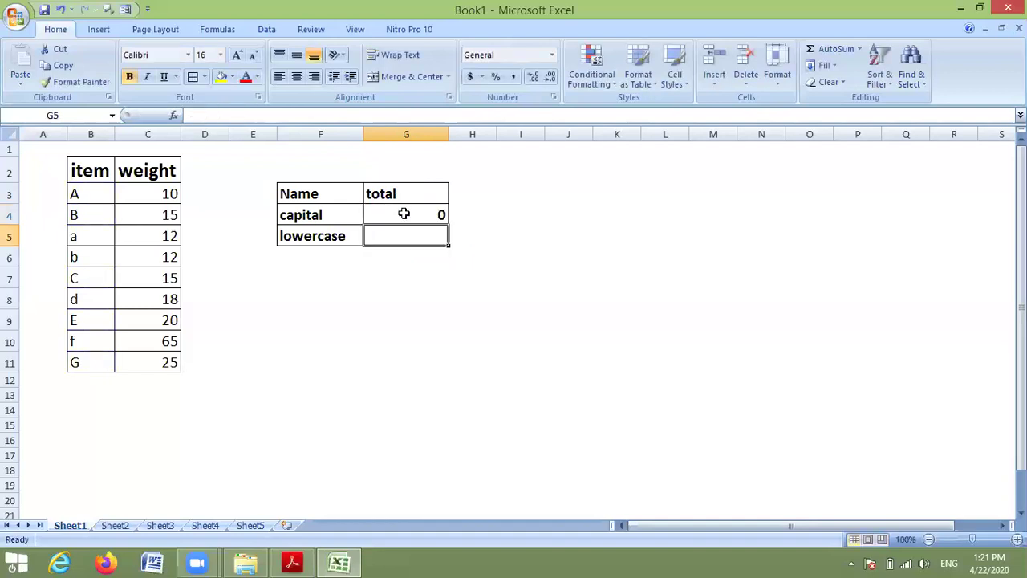
{"action": "left_click", "coordinate": [425, 208]}
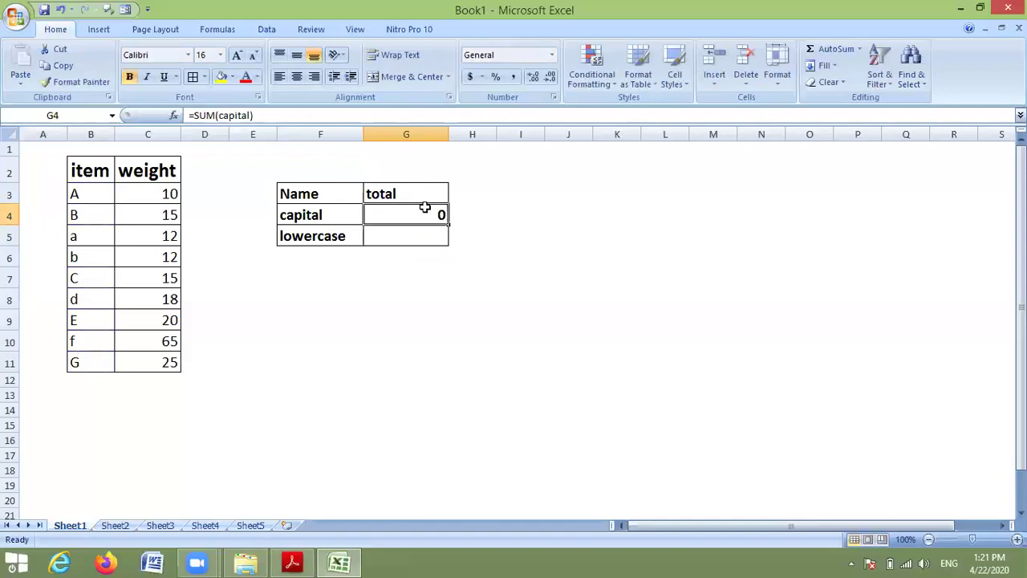
- Enter the formula =sum(capital) in cell I5, outside the summary table
{"action": "left_click", "coordinate": [519, 244]}
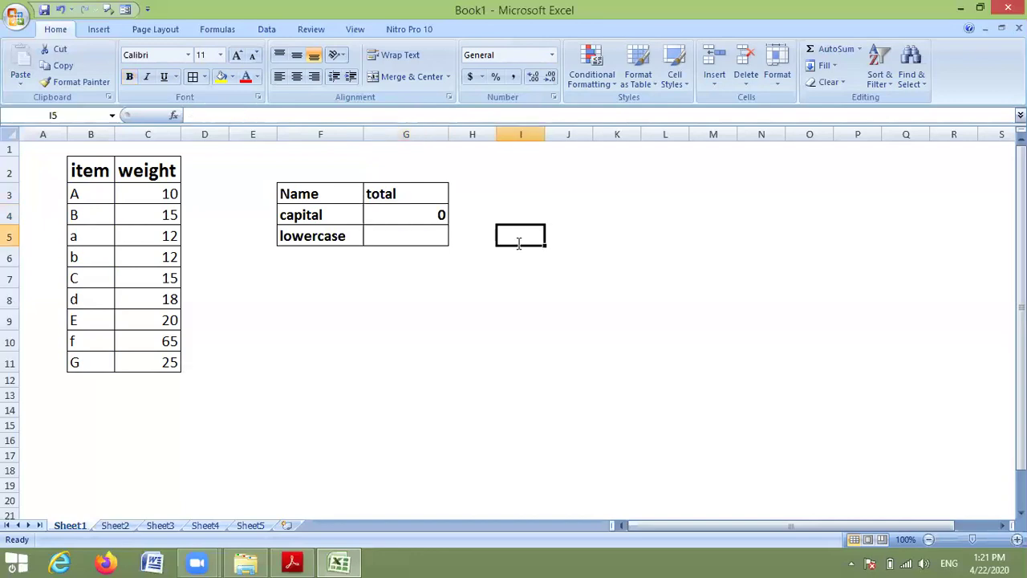
{"action": "type", "text": "=sum"}
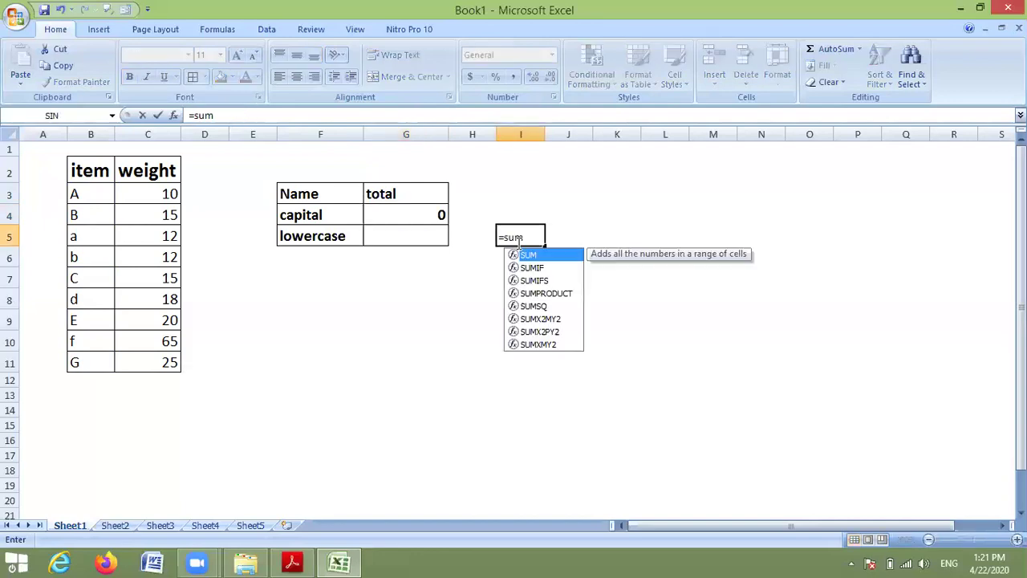
{"action": "type", "text": "(c"}
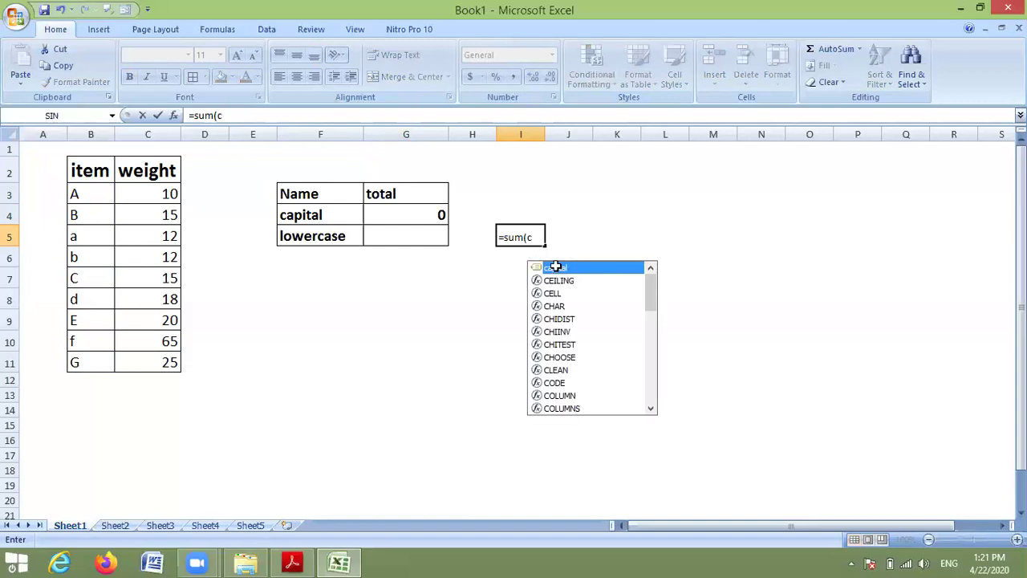
{"action": "key", "text": "Tab"}
{"action": "type", "text": ")"}
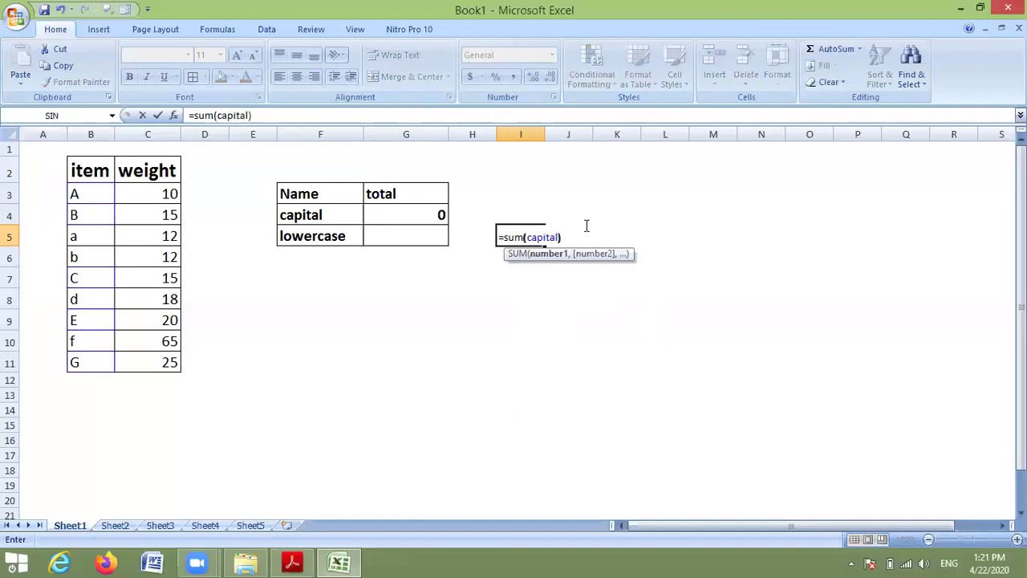
{"action": "key", "text": "Return"}
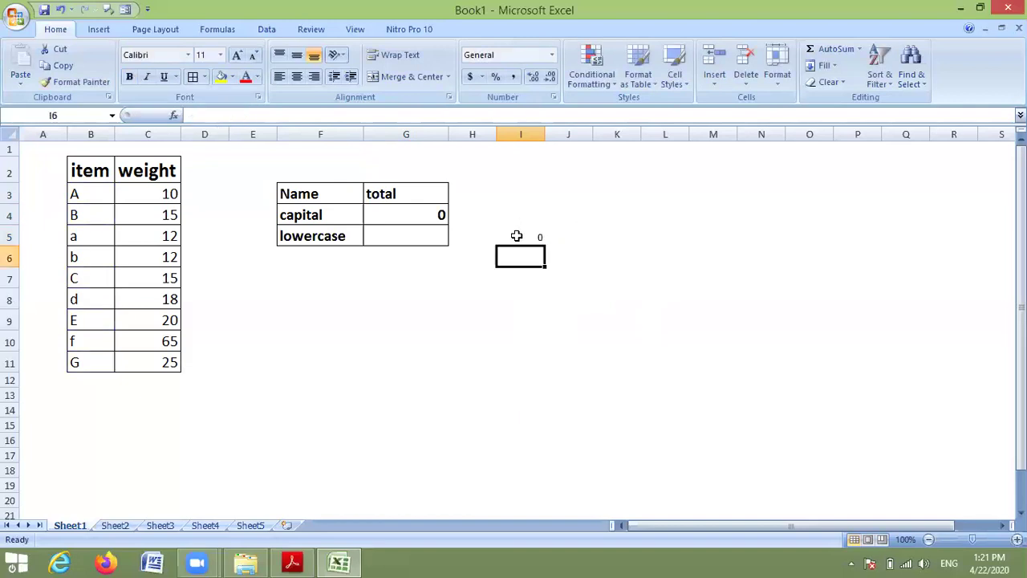
{"action": "left_click", "coordinate": [517, 235]}
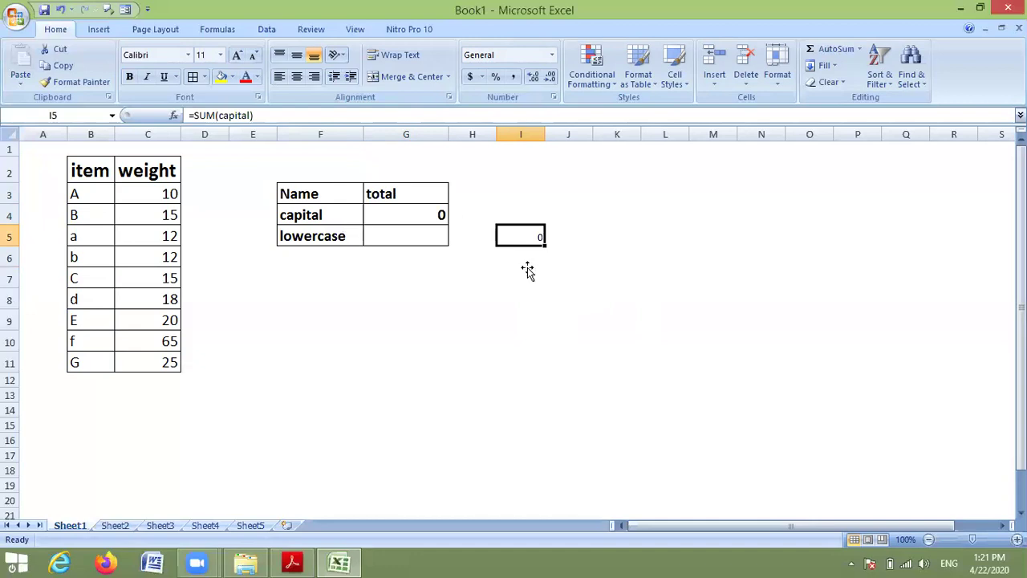
- Enter a SUM formula for the named range lowercase in cell I7
{"action": "left_click", "coordinate": [529, 272]}
{"action": "type", "text": "="}
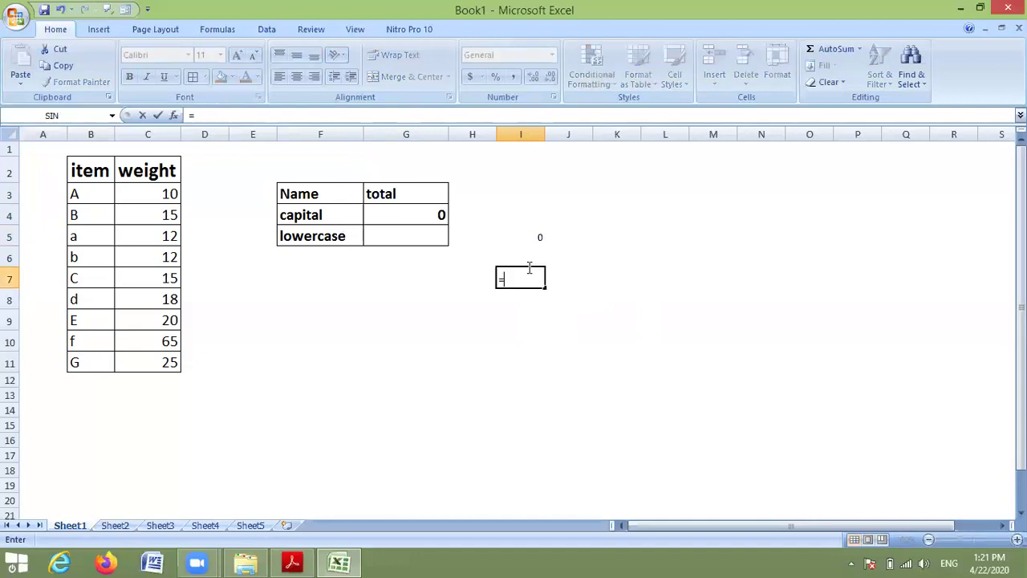
{"action": "type", "text": "sum("}
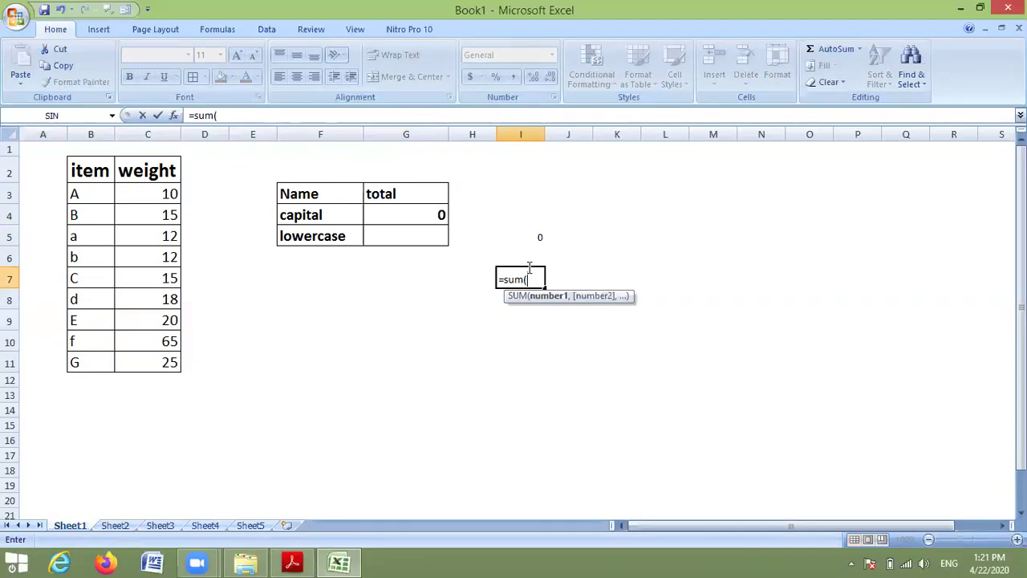
{"action": "type", "text": "lowe"}
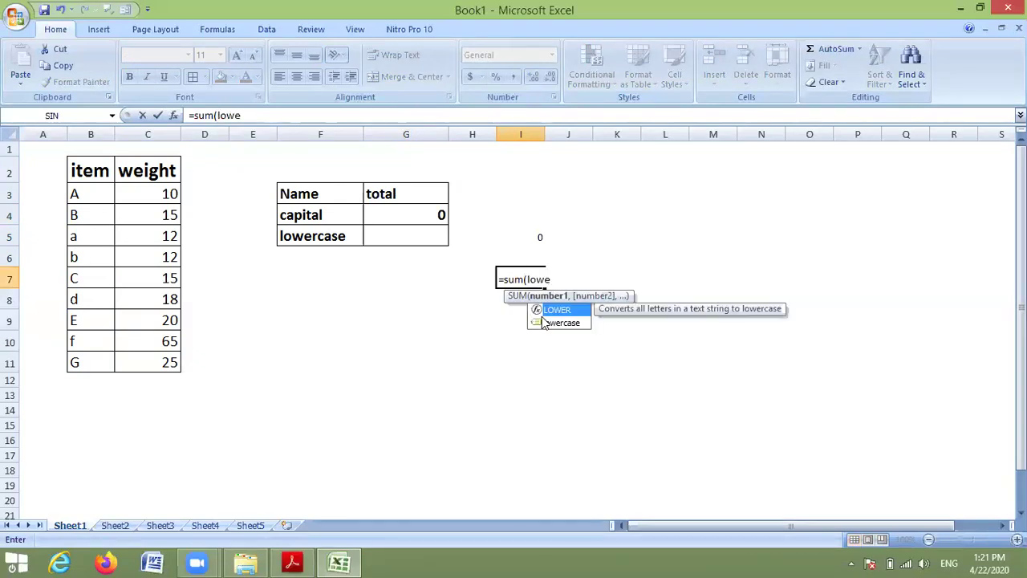
{"action": "left_click", "coordinate": [551, 324]}
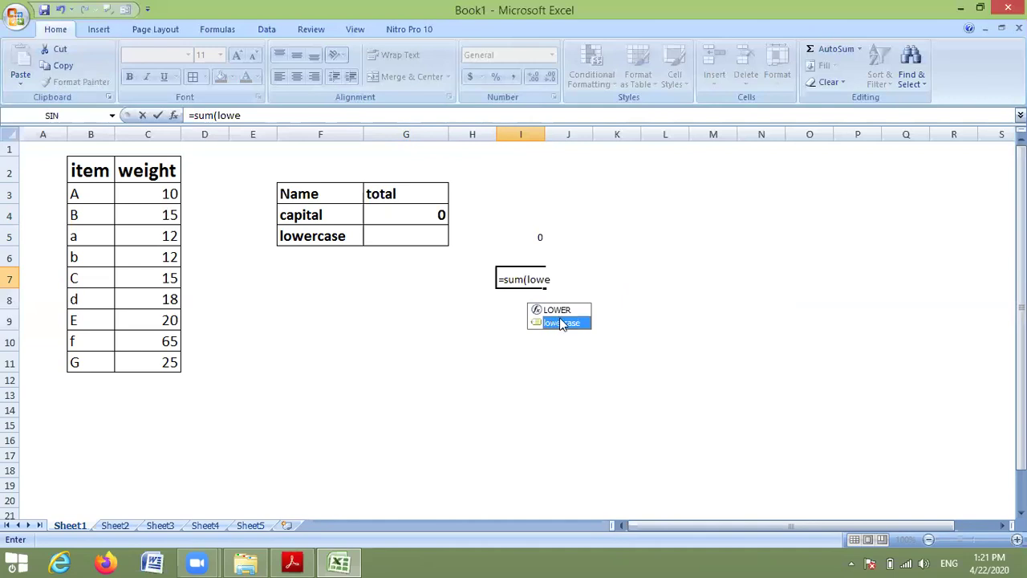
{"action": "double_click", "coordinate": [561, 322]}
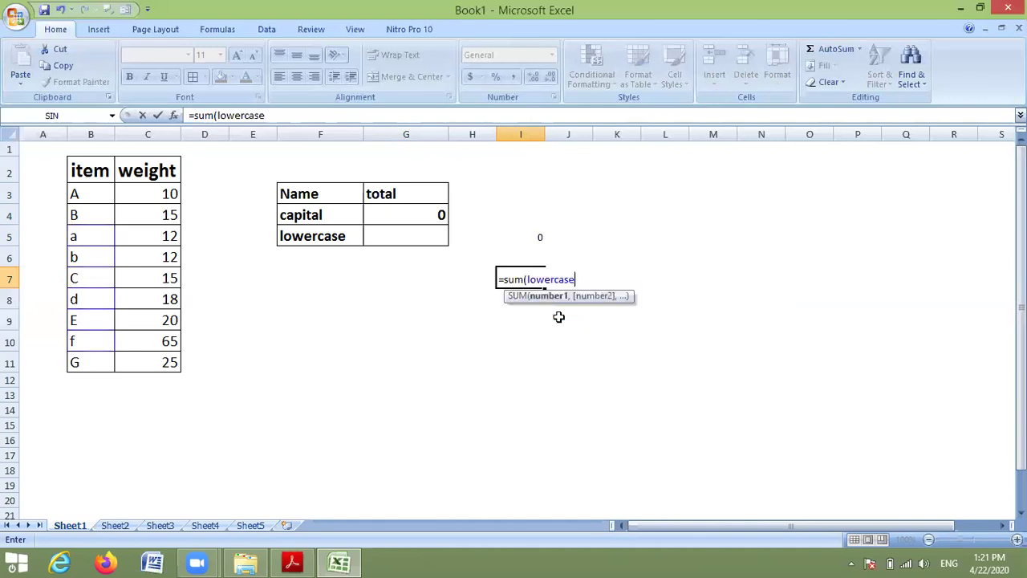
{"action": "key", "text": "Return"}
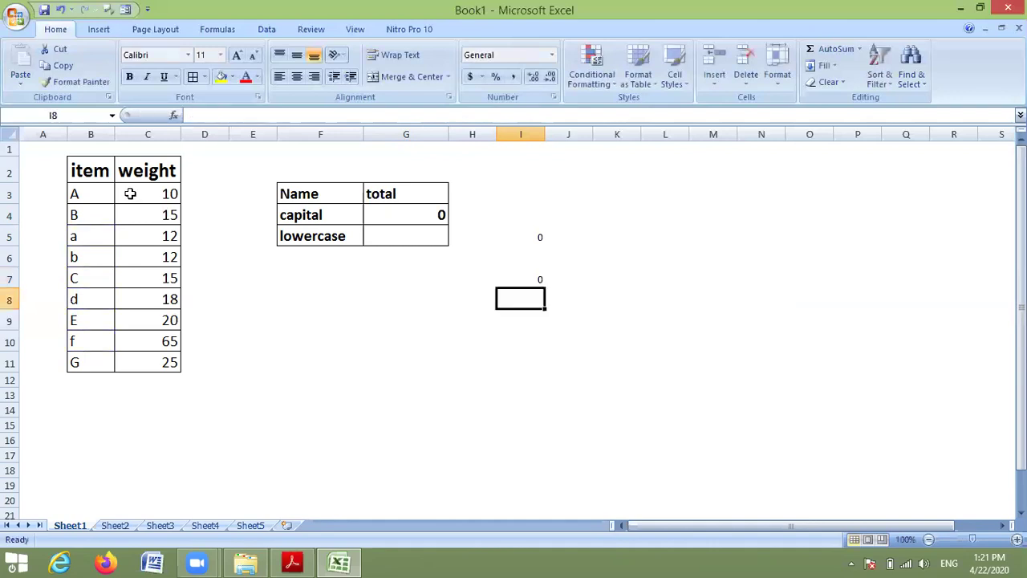
- Widen the weight column C and centre the weight values in C3:C11
{"action": "left_click_drag", "start_coordinate": [165, 195], "coordinate": [153, 321]}
{"action": "left_click", "coordinate": [211, 291]}
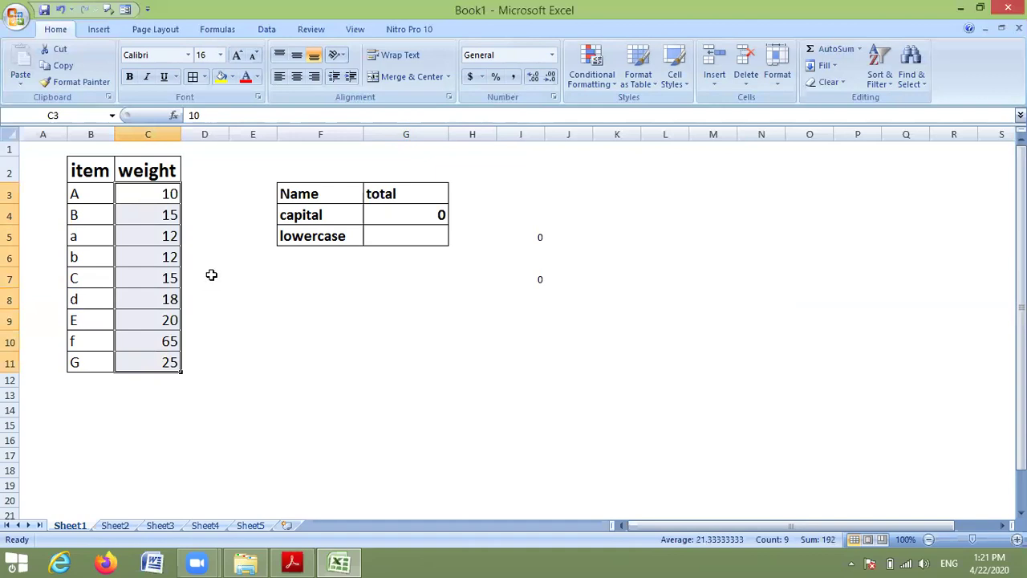
{"action": "left_click_drag", "start_coordinate": [184, 134], "coordinate": [204, 155]}
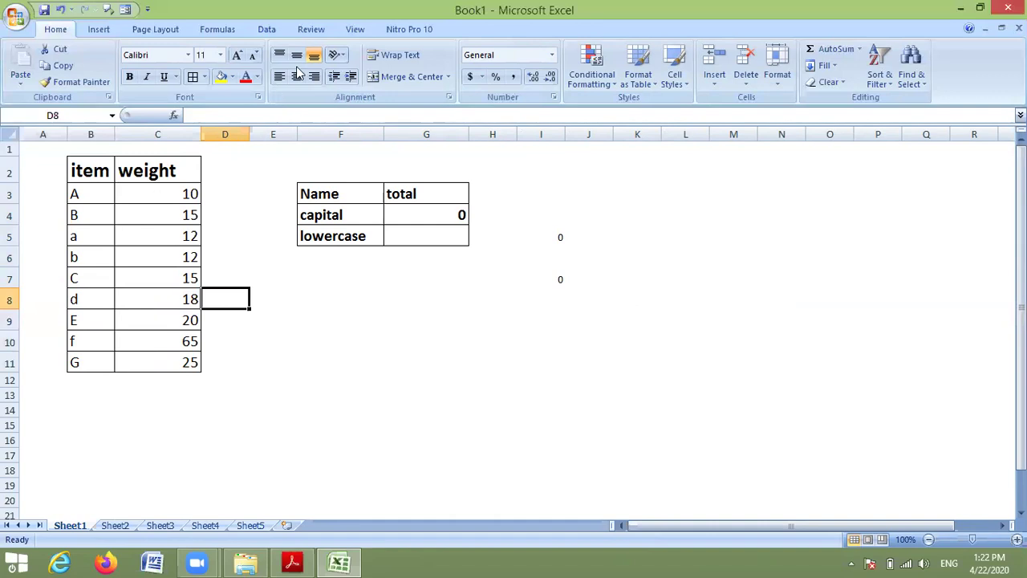
{"action": "left_click_drag", "start_coordinate": [159, 195], "coordinate": [159, 362]}
{"action": "left_click", "coordinate": [285, 315]}
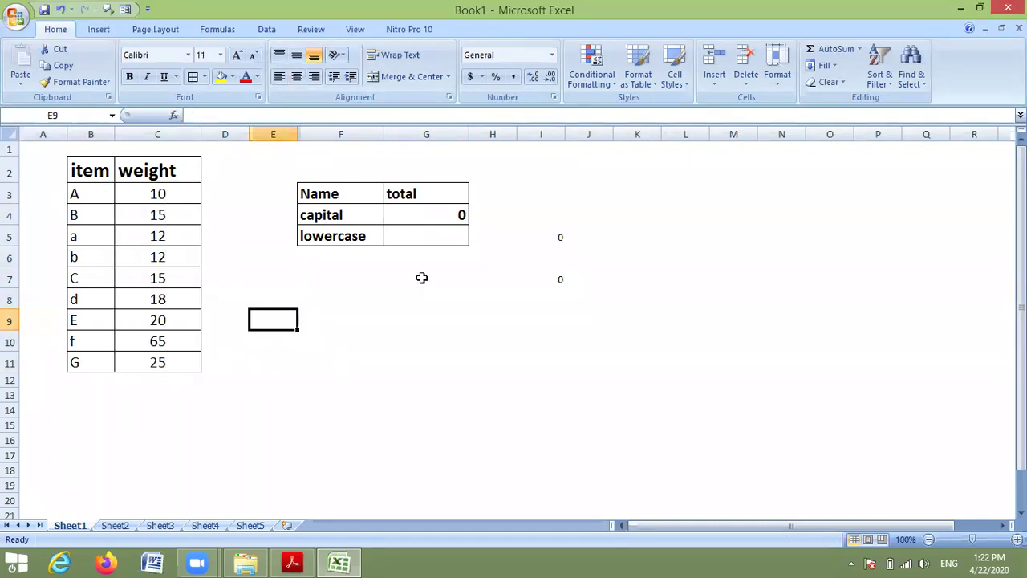
- Define the name nn for the uppercase item cells B3, B4, B7, B9 and B11
{"action": "left_click", "coordinate": [88, 193]}
{"action": "left_click", "coordinate": [82, 215], "text": "ctrl"}
{"action": "left_click", "coordinate": [86, 283], "text": "ctrl"}
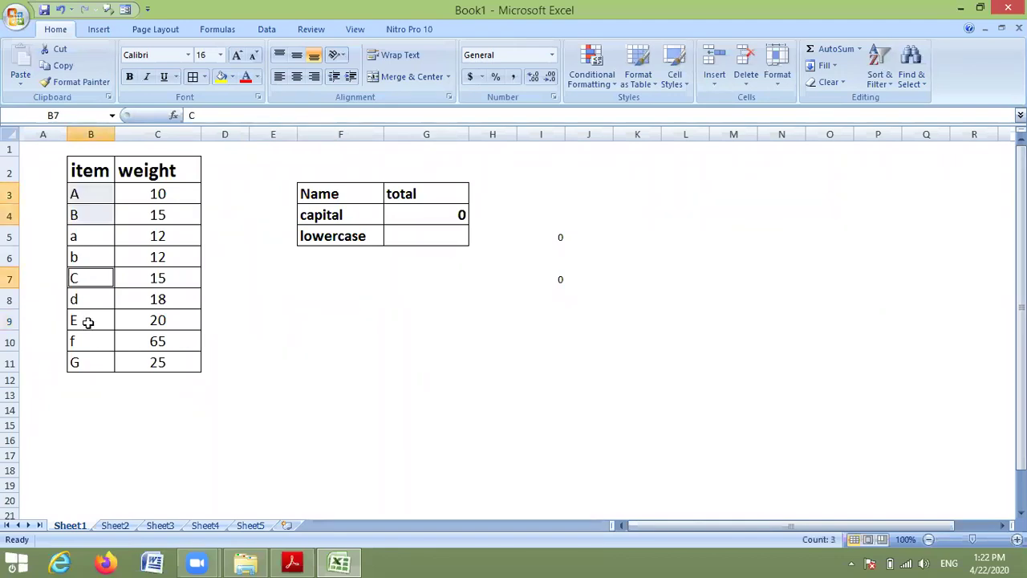
{"action": "left_click", "coordinate": [96, 317], "text": "ctrl"}
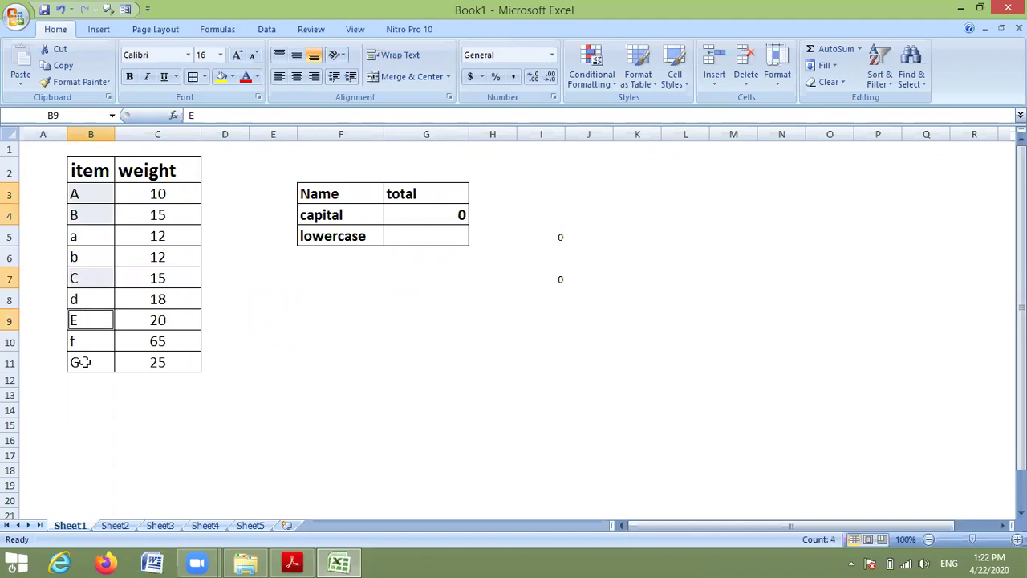
{"action": "left_click", "coordinate": [83, 362], "text": "ctrl"}
{"action": "right_click", "coordinate": [85, 363]}
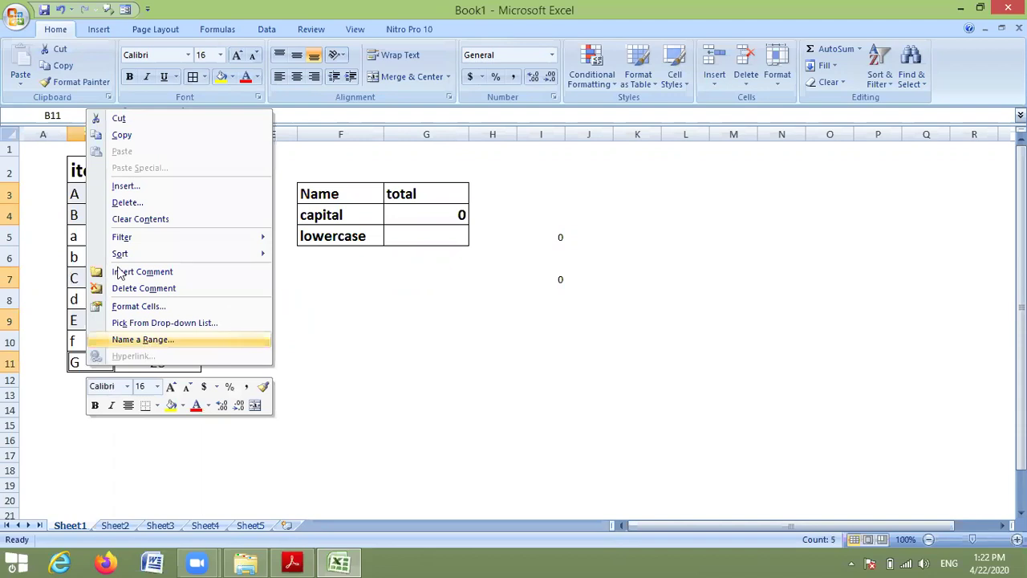
{"action": "key", "text": "Return"}
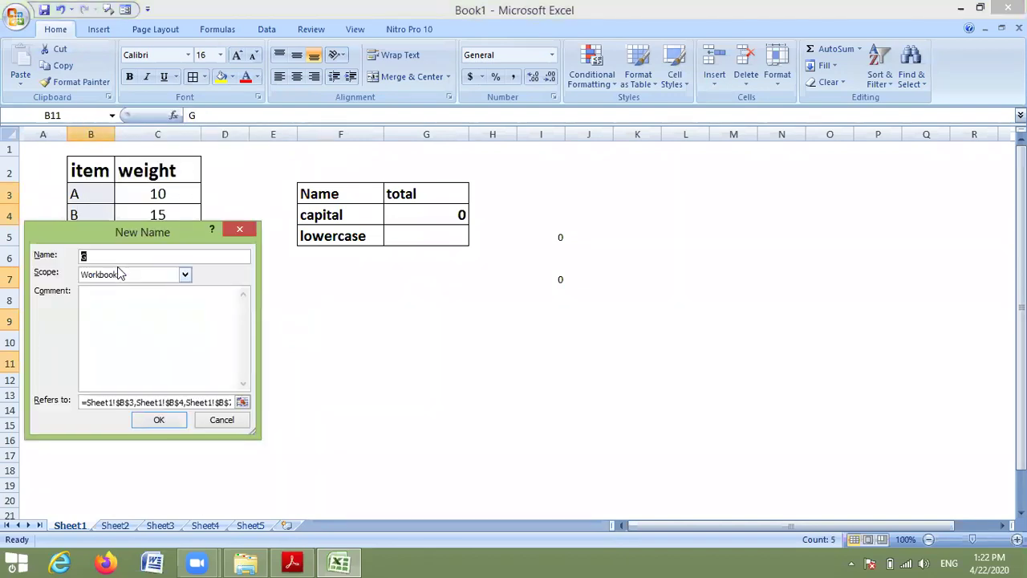
{"action": "type", "text": "n"}
{"action": "type", "text": "r"}
{"action": "key", "text": "Return"}
- Enter the formula =sum(nn) in cell G9 below the summary table
{"action": "left_click", "coordinate": [389, 314]}
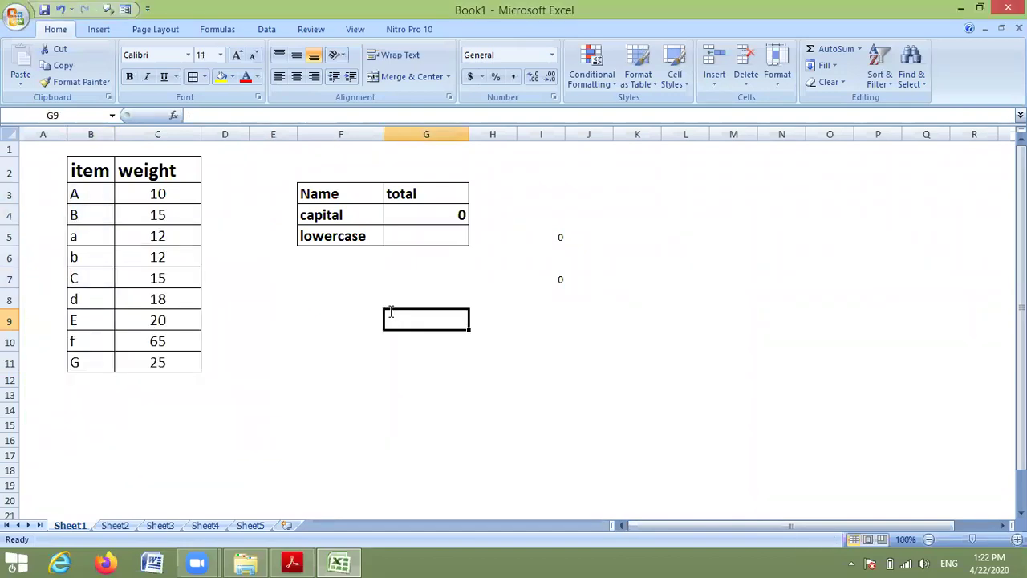
{"action": "type", "text": "=sum"}
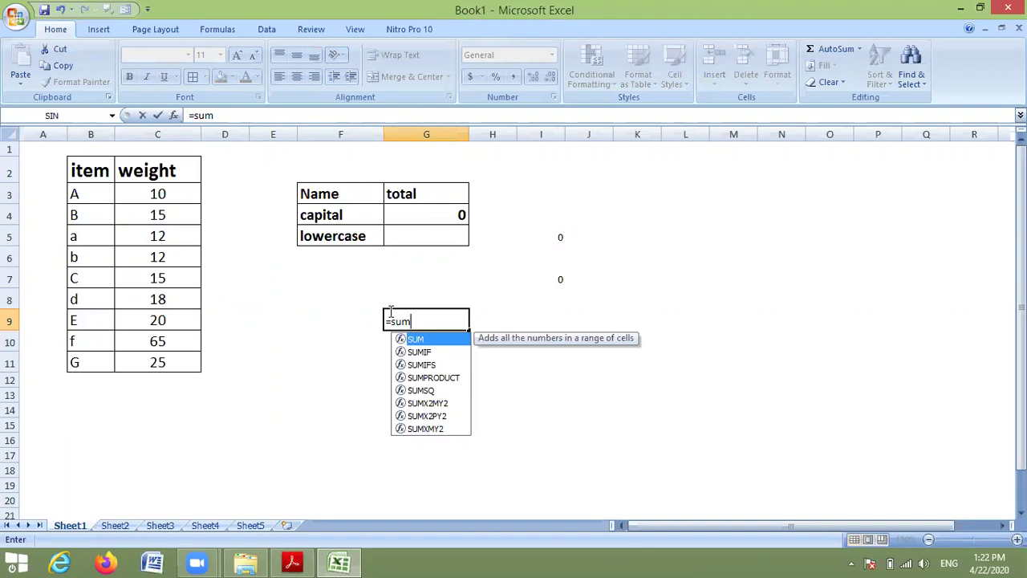
{"action": "type", "text": "(nn"}
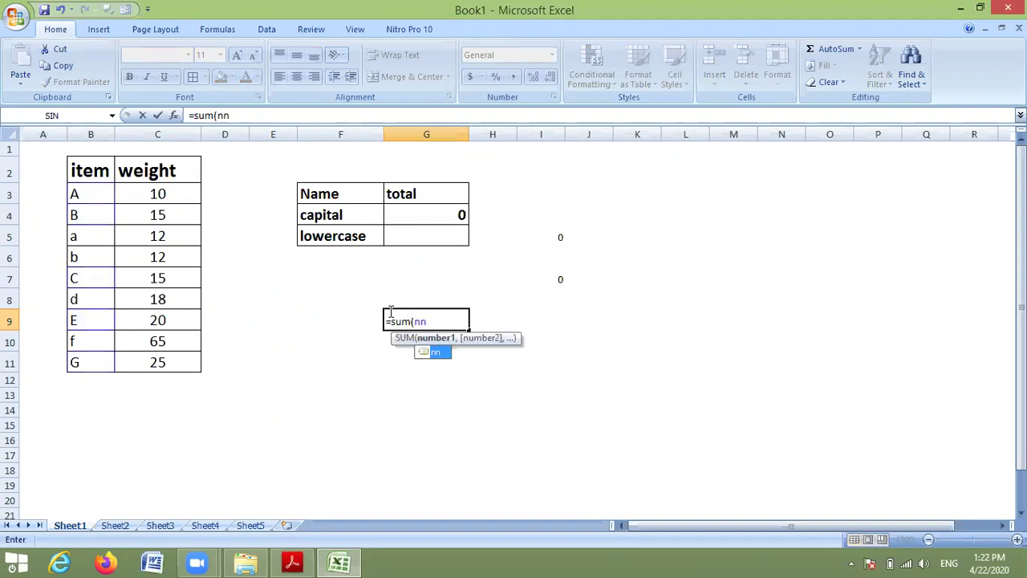
{"action": "type", "text": ")"}
{"action": "key", "text": "Return"}
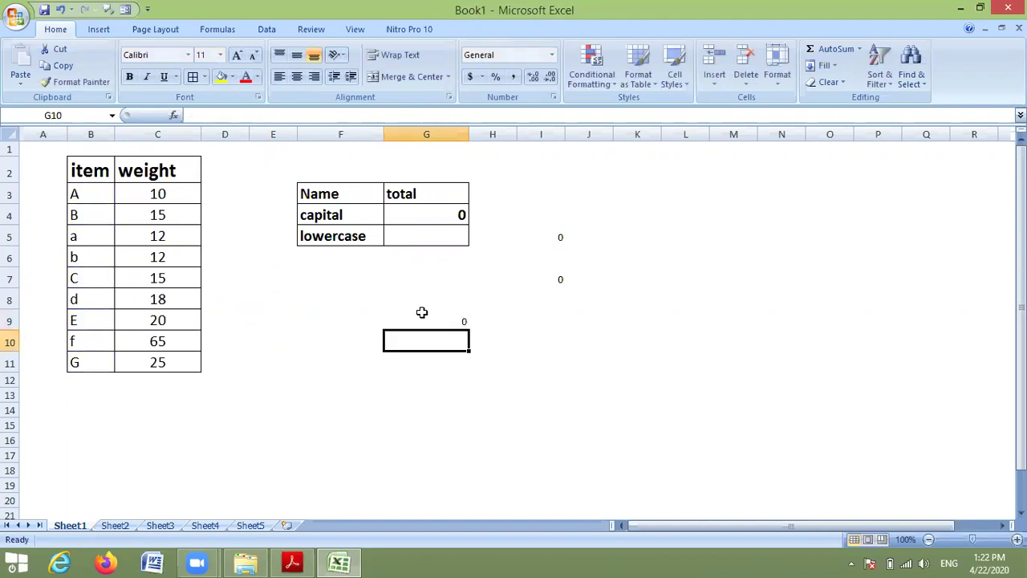
{"action": "left_click", "coordinate": [424, 323]}
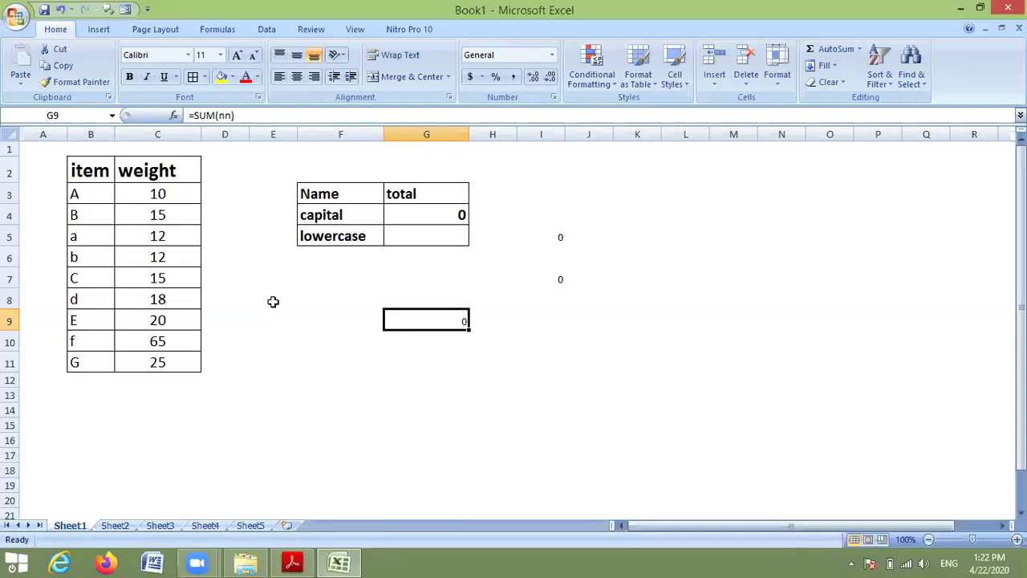
{"action": "double_click", "coordinate": [88, 193]}
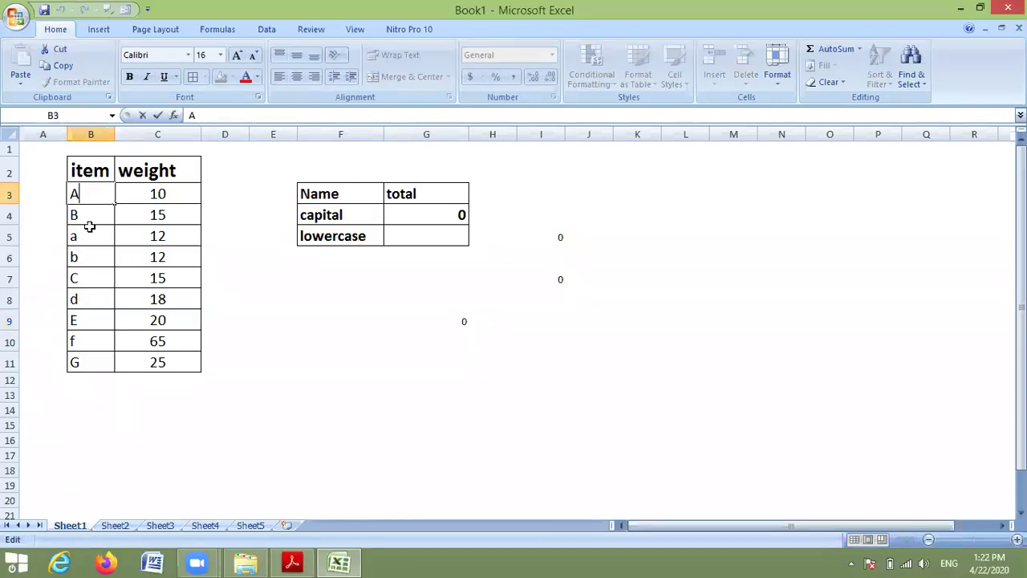
{"action": "left_click", "coordinate": [149, 193]}
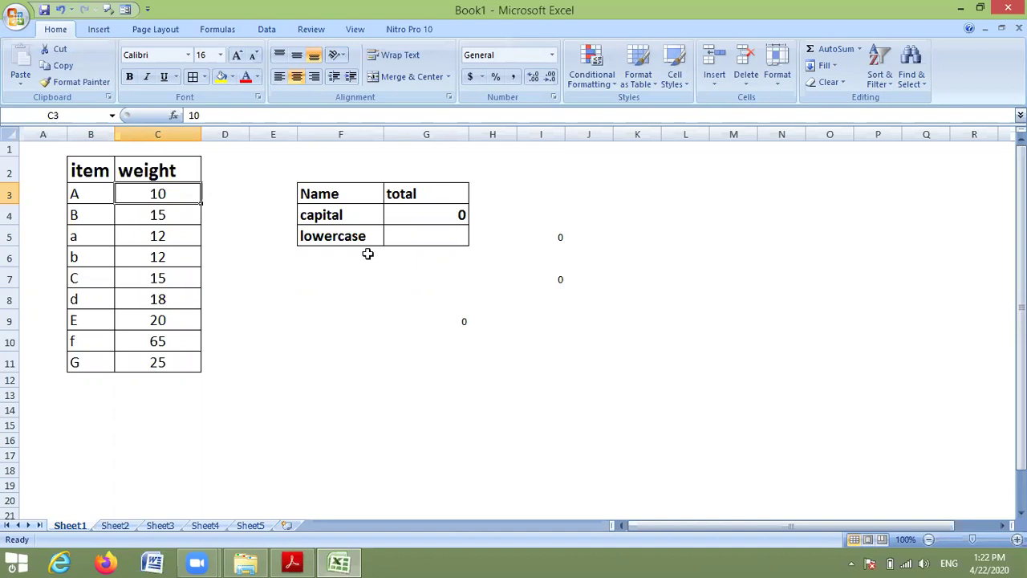
{"action": "left_click_drag", "start_coordinate": [541, 215], "coordinate": [511, 303]}
{"action": "left_click", "coordinate": [341, 340]}
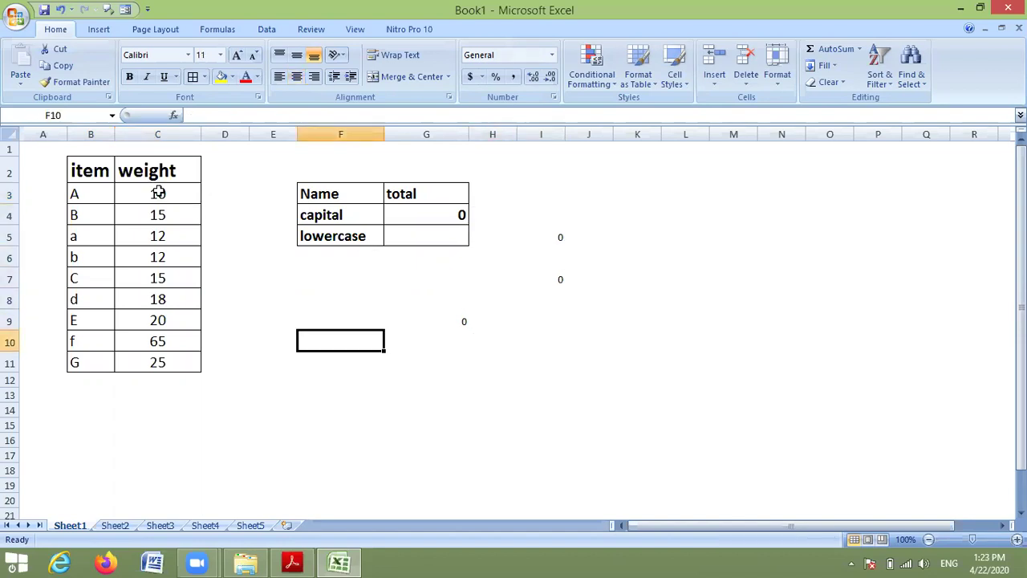
- Select the uppercase items' weight cells C3, C4, C7, C9 and C11 and try to define the name capital for them
{"action": "left_click", "coordinate": [159, 193]}
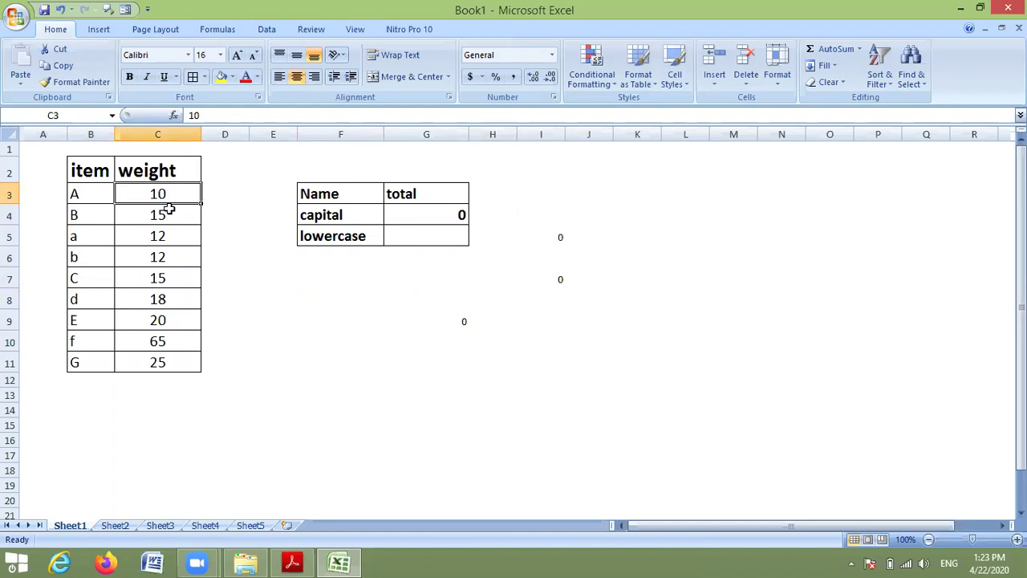
{"action": "left_click", "coordinate": [133, 222], "text": "ctrl"}
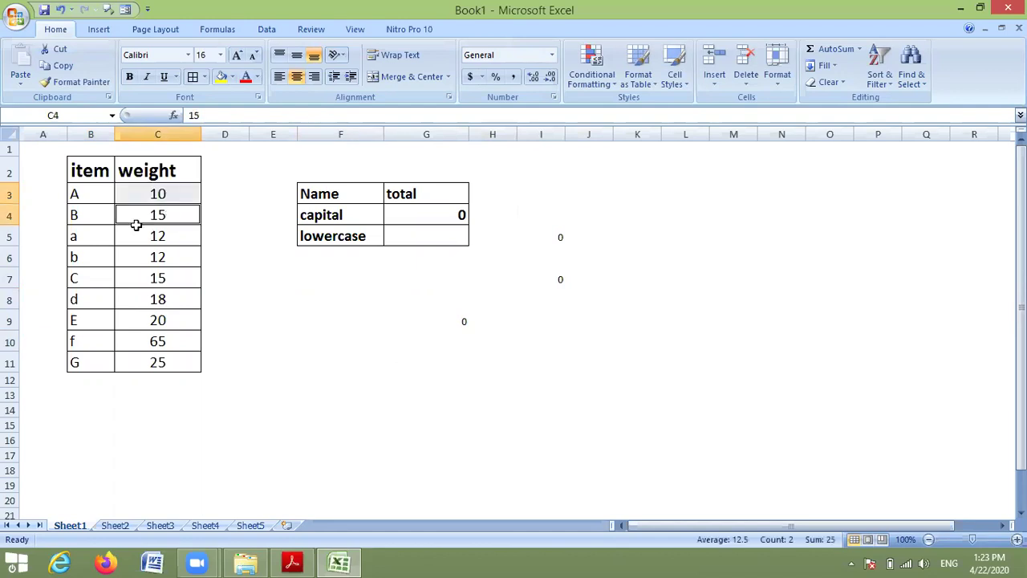
{"action": "left_click", "coordinate": [165, 278], "text": "ctrl"}
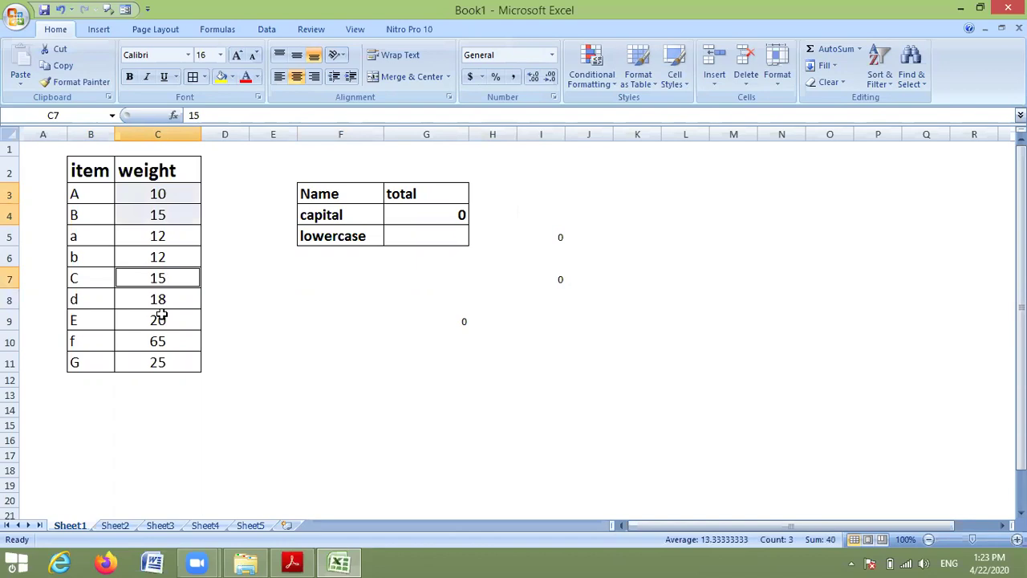
{"action": "left_click", "coordinate": [144, 326], "text": "ctrl"}
{"action": "left_click", "coordinate": [161, 366], "text": "ctrl"}
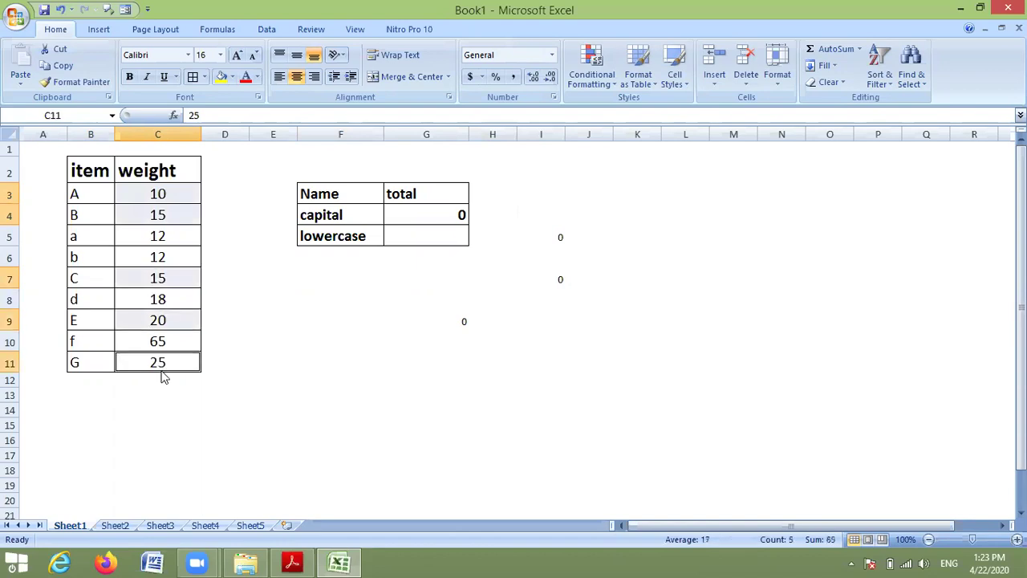
{"action": "right_click", "coordinate": [165, 367]}
{"action": "left_click", "coordinate": [217, 344]}
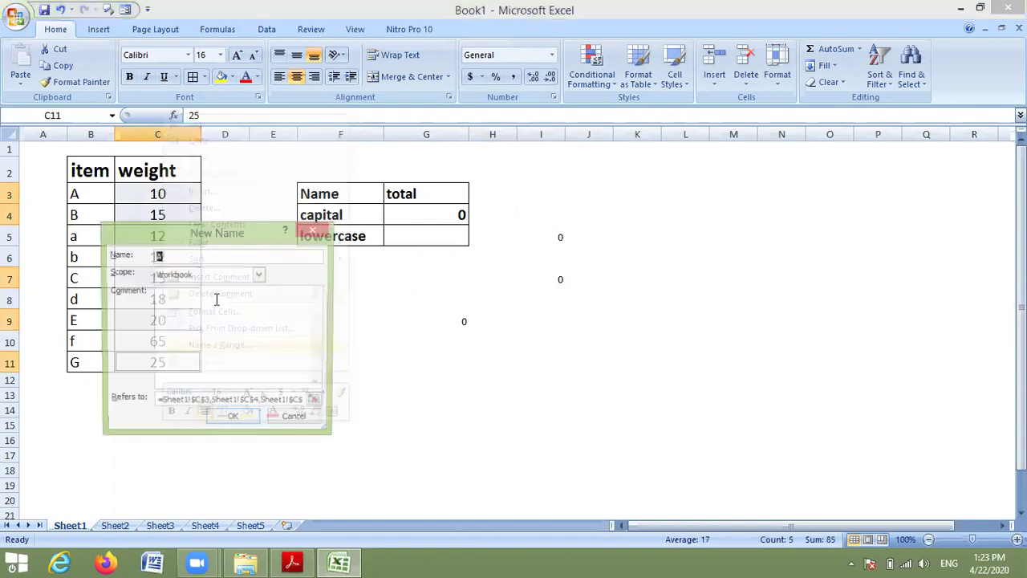
{"action": "type", "text": "cap"}
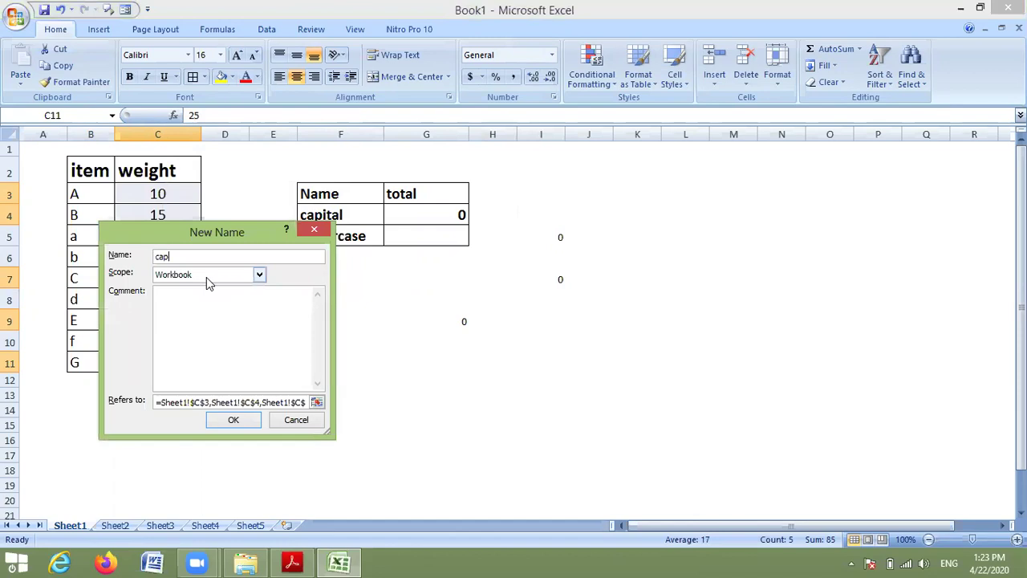
{"action": "type", "text": "ital"}
{"action": "left_click", "coordinate": [233, 421]}
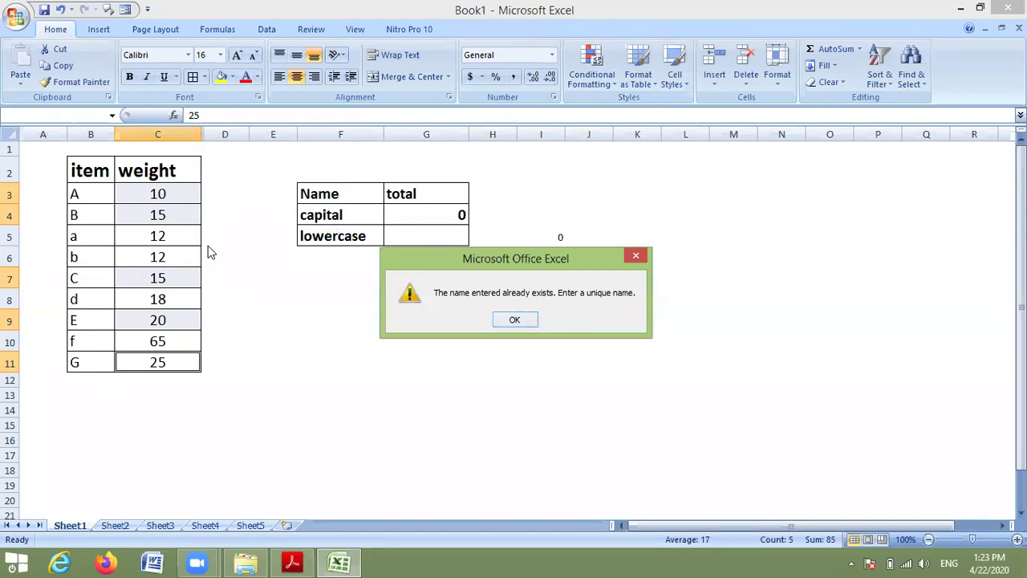
{"action": "key", "text": "Return"}
- Name the selected uppercase weight cells cap instead
{"action": "type", "text": "c"}
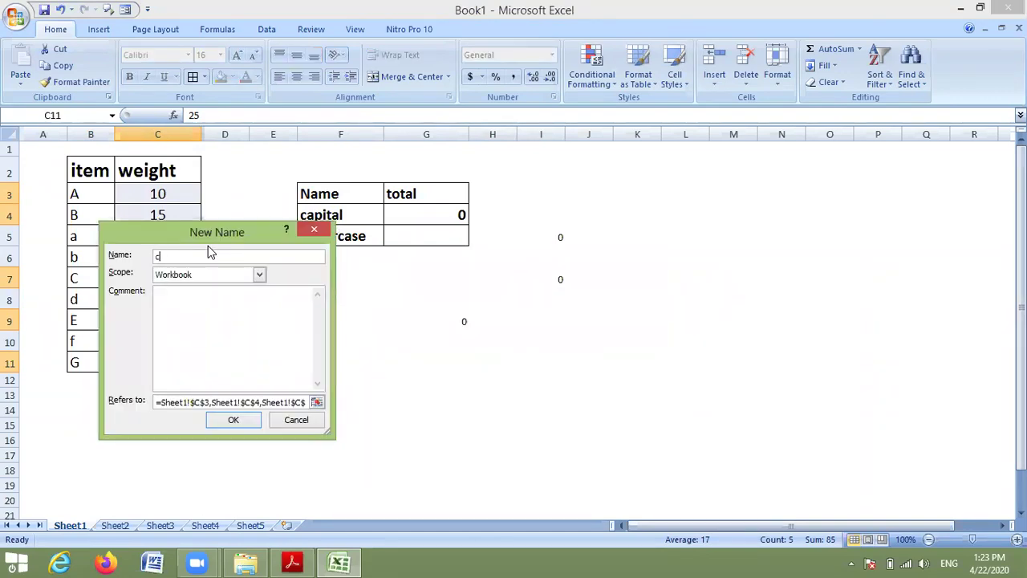
{"action": "type", "text": "ap"}
{"action": "key", "text": "Escape"}
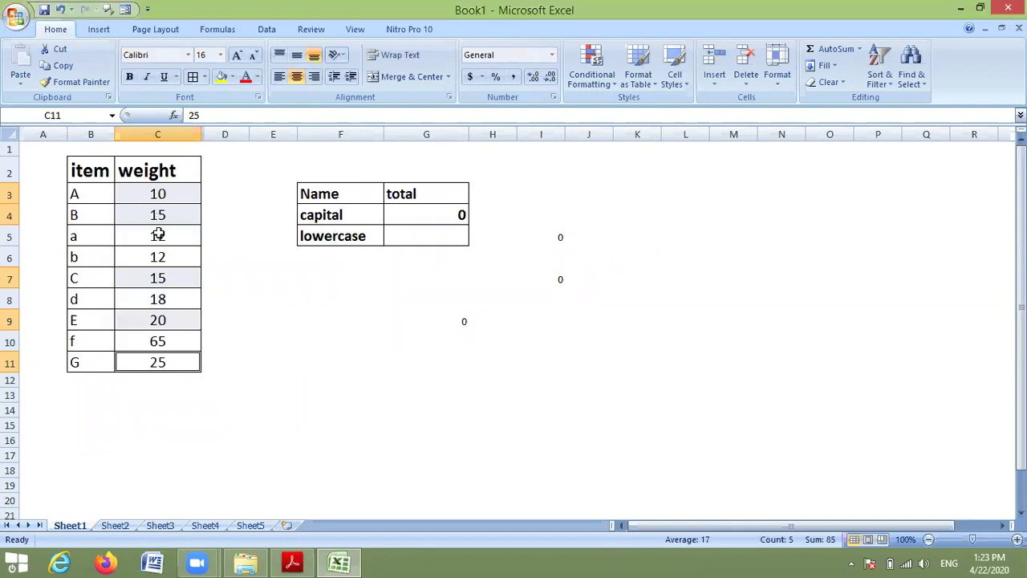
- Define the name low for the lowercase items' weight cells C5, C6, C8 and C10
{"action": "left_click", "coordinate": [146, 255]}
{"action": "key", "text": "shift+Up"}
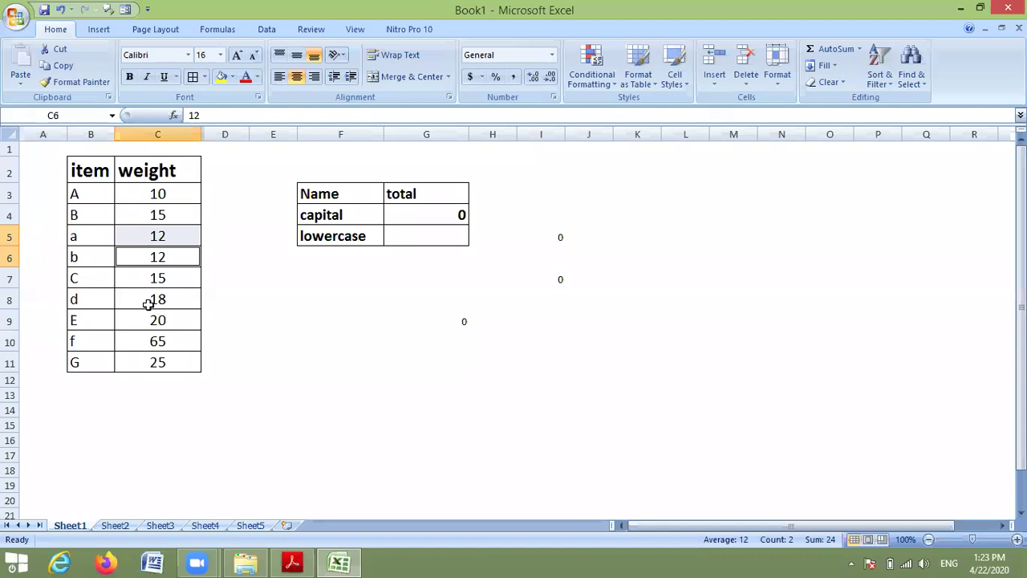
{"action": "left_click", "coordinate": [148, 301], "text": "ctrl"}
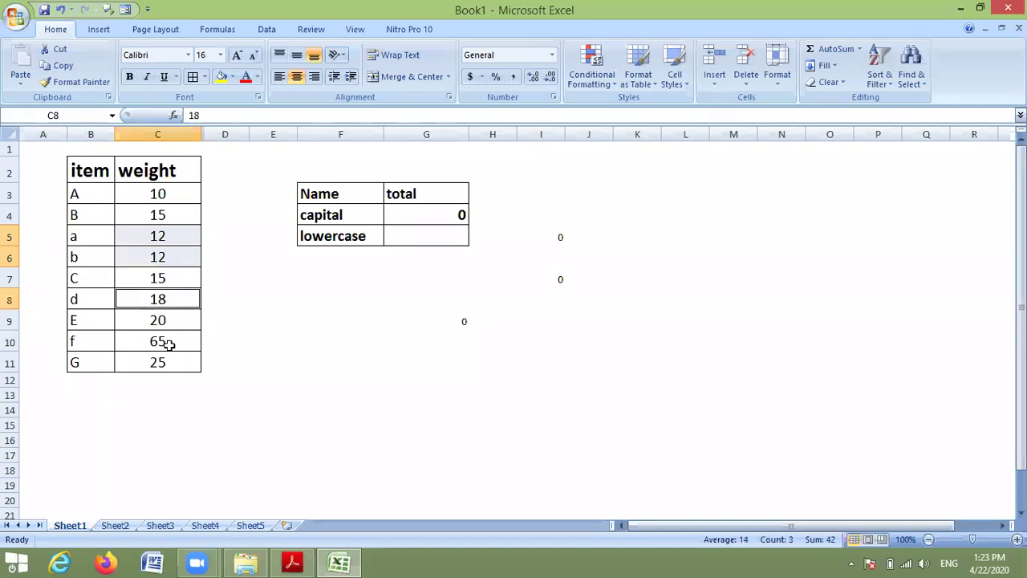
{"action": "left_click", "coordinate": [170, 348], "text": "ctrl"}
{"action": "right_click", "coordinate": [170, 348]}
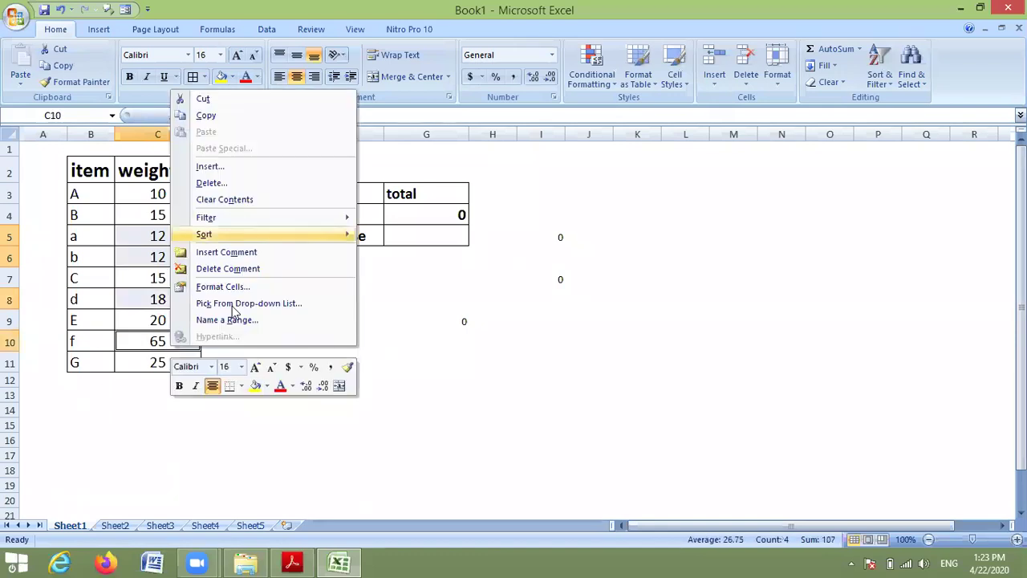
{"action": "left_click", "coordinate": [336, 318]}
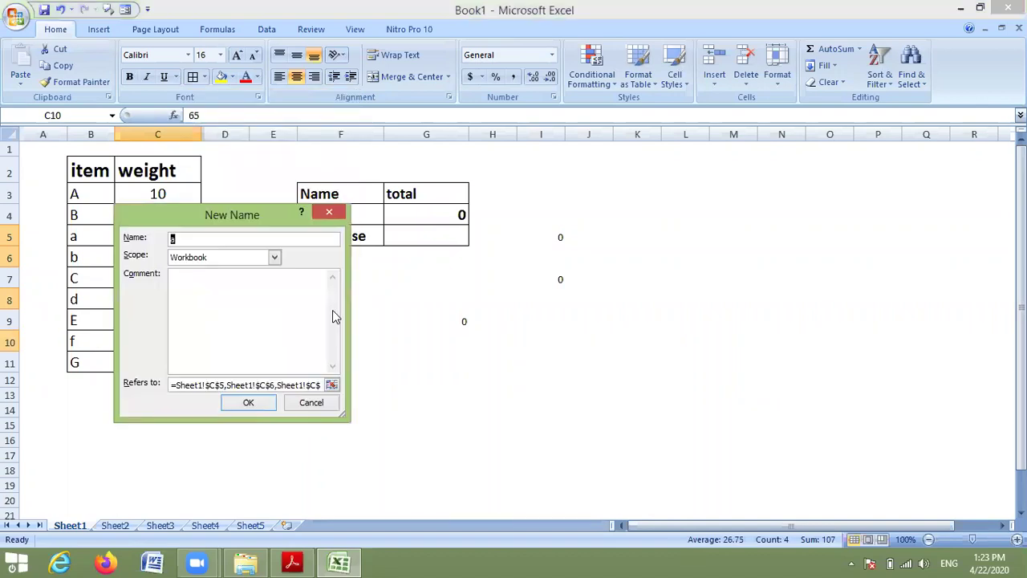
{"action": "type", "text": "low"}
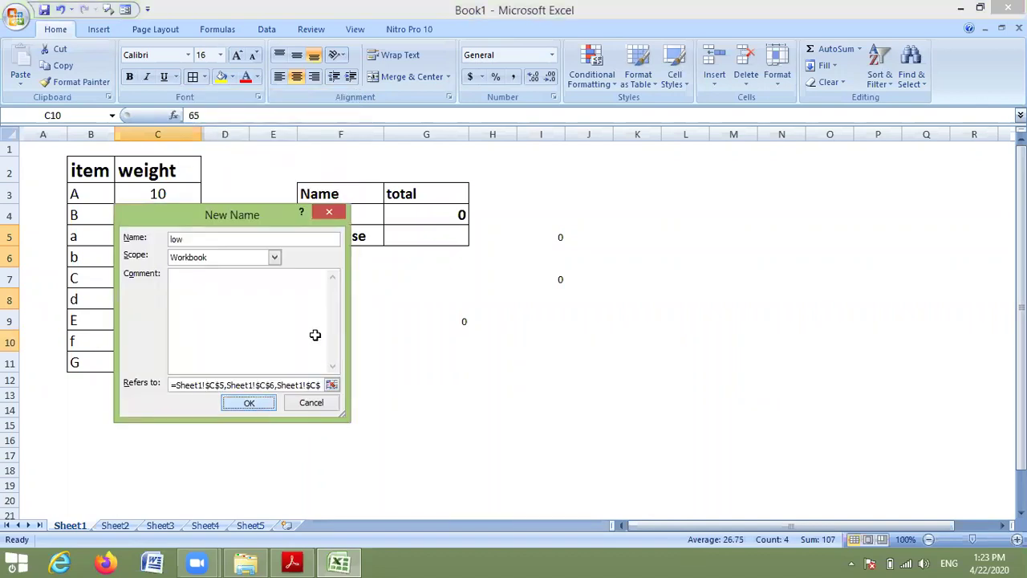
{"action": "key", "text": "Return"}
- Replace the capital total in cell G4 with the formula =sum(cap)
{"action": "left_click", "coordinate": [433, 212]}
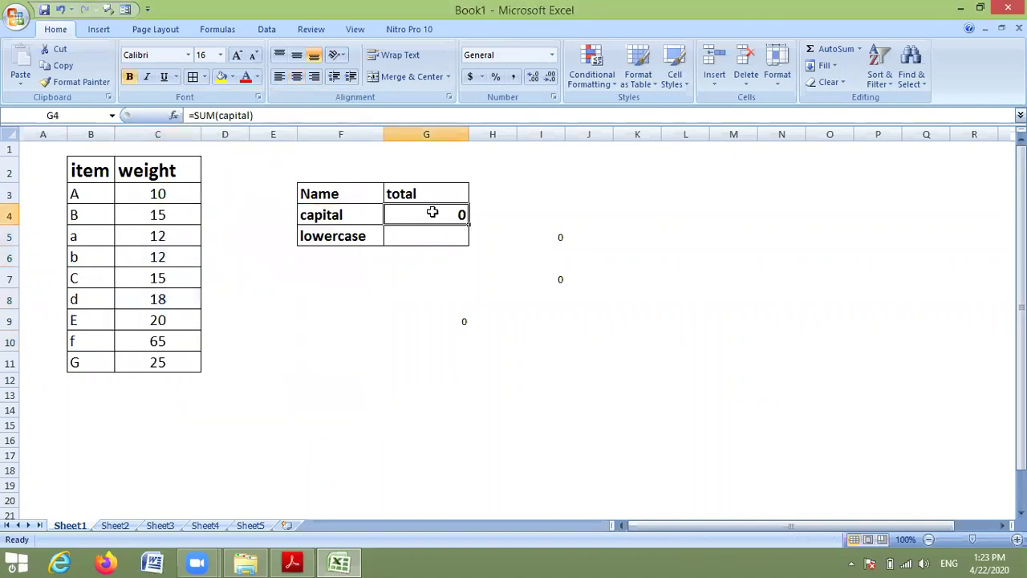
{"action": "key", "text": "Delete"}
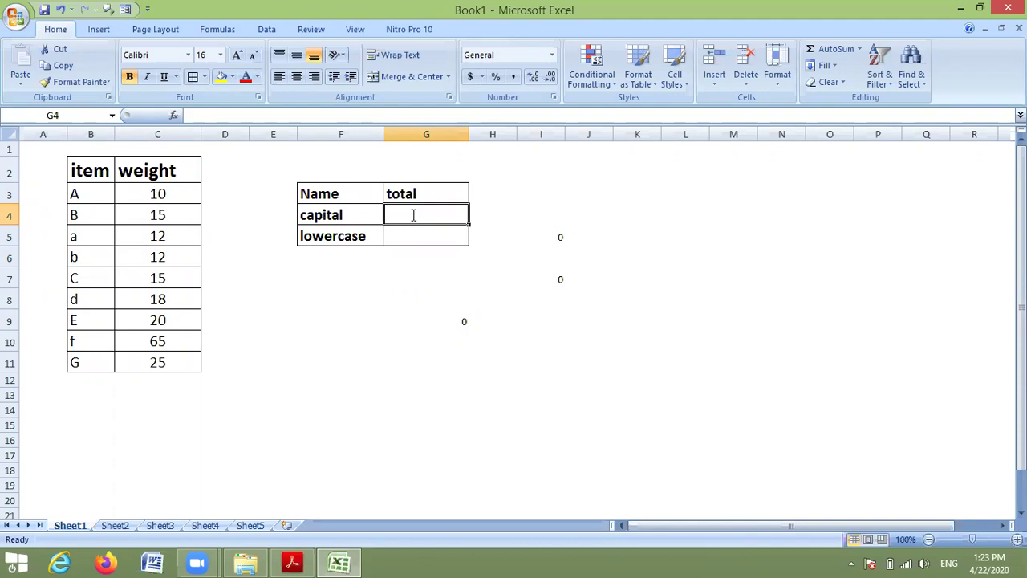
{"action": "type", "text": "=s"}
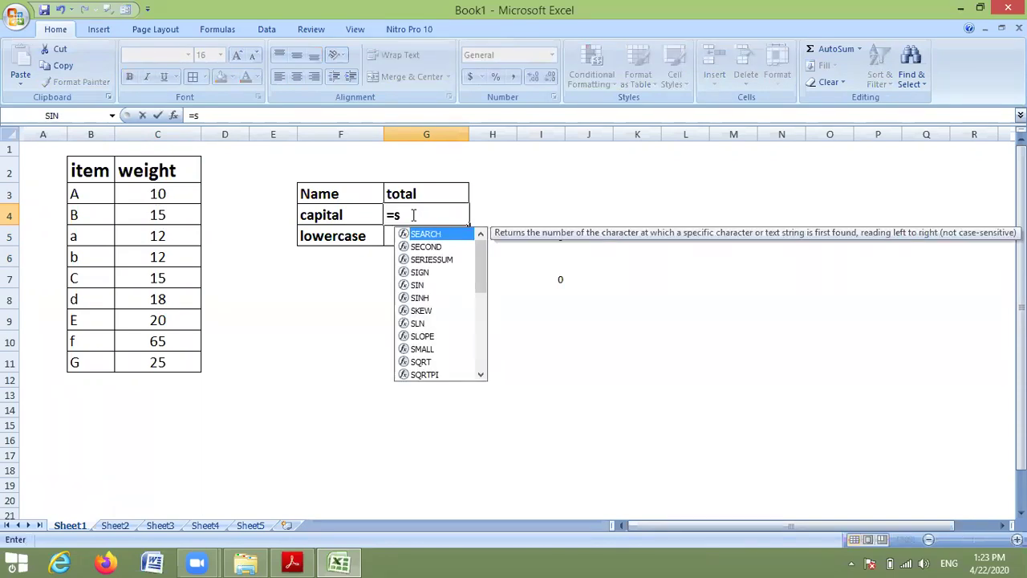
{"action": "type", "text": "um("}
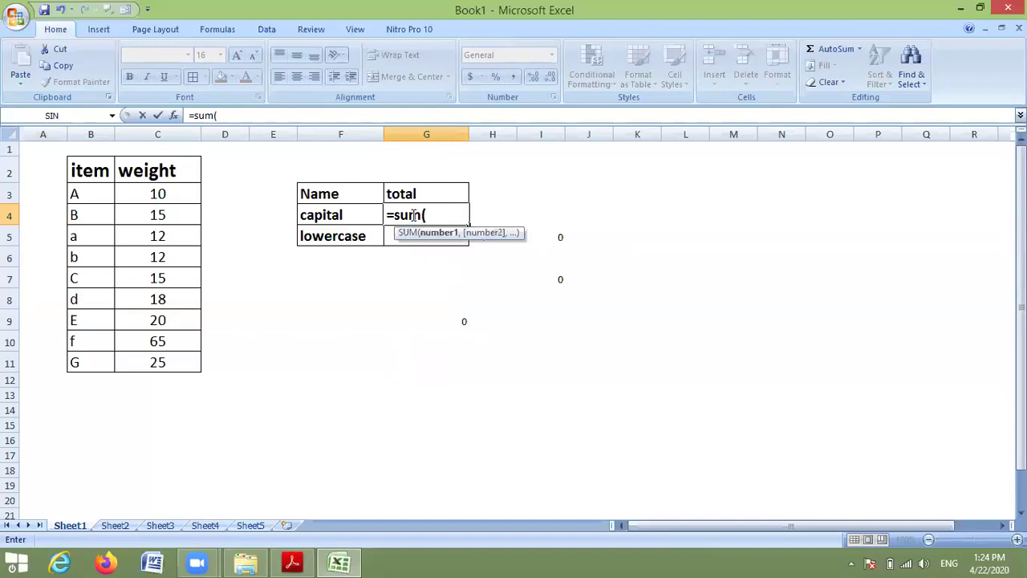
{"action": "type", "text": "cap"}
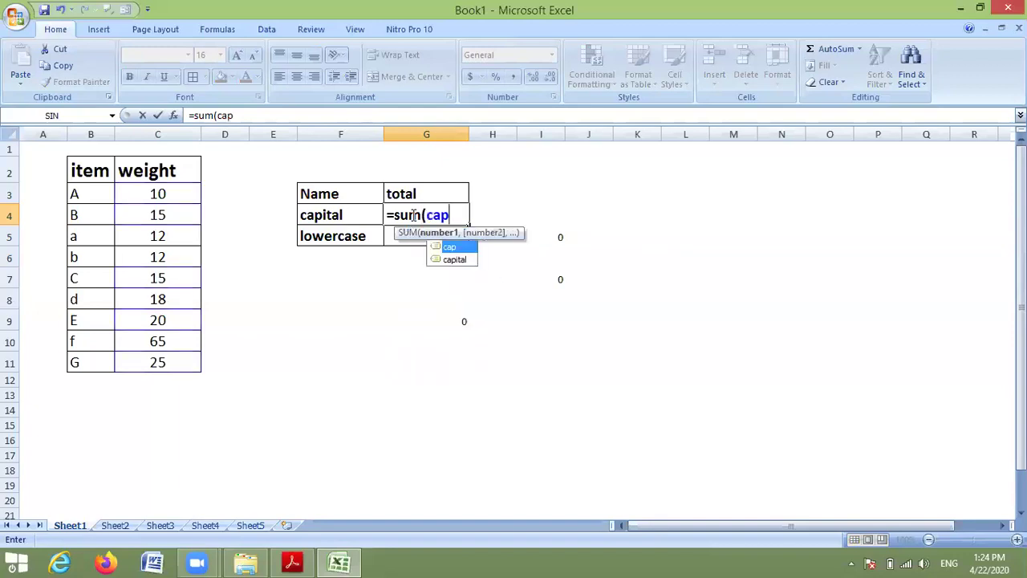
{"action": "type", "text": ")"}
{"action": "key", "text": "Return"}
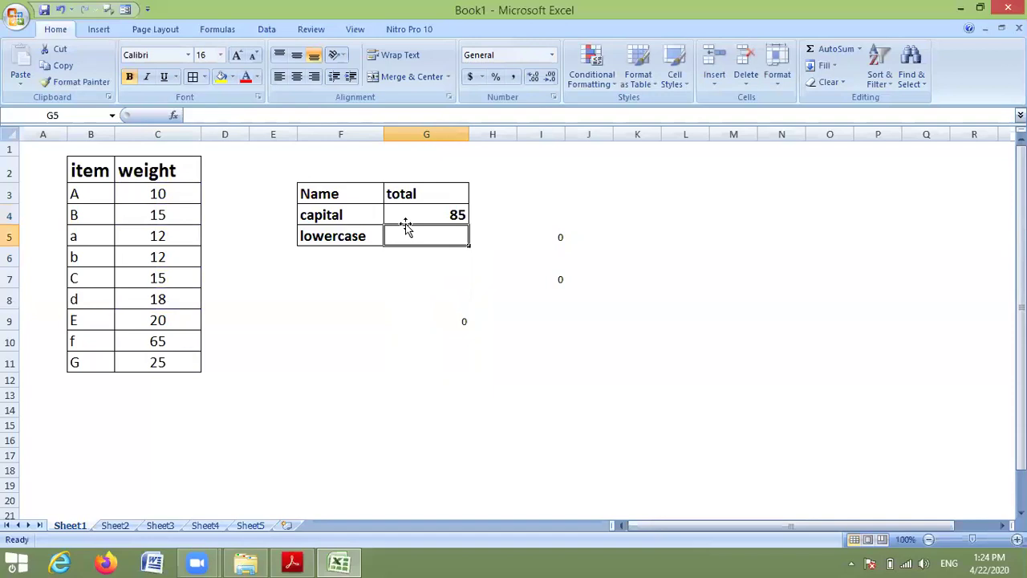
{"action": "left_click", "coordinate": [143, 193]}
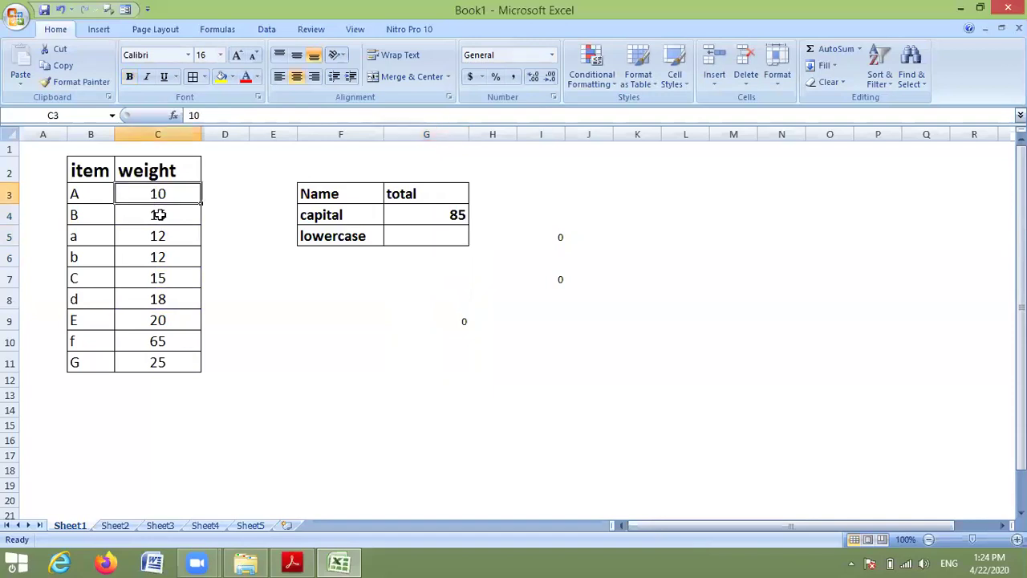
{"action": "key", "text": "Down"}
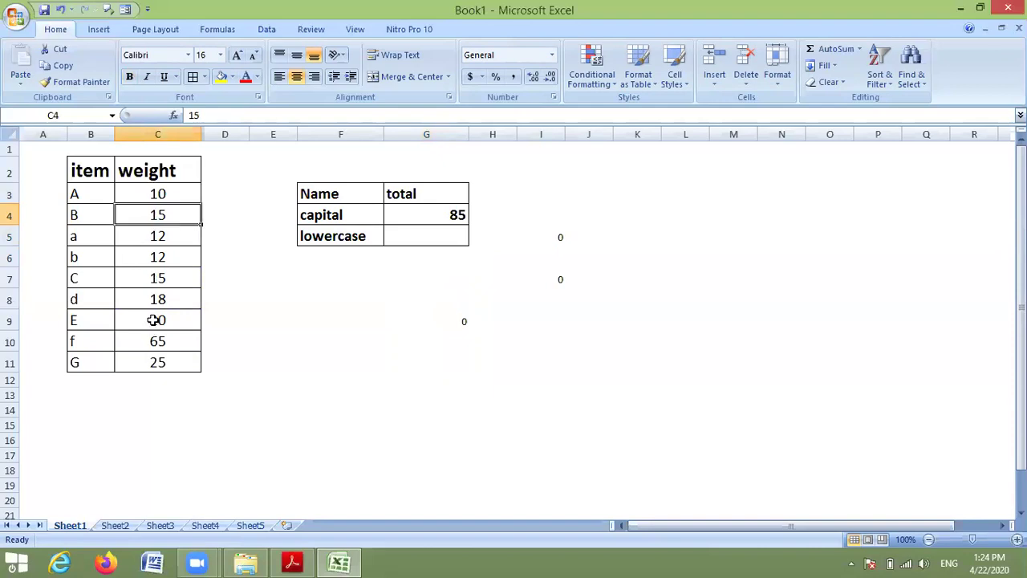
{"action": "left_click", "coordinate": [154, 320]}
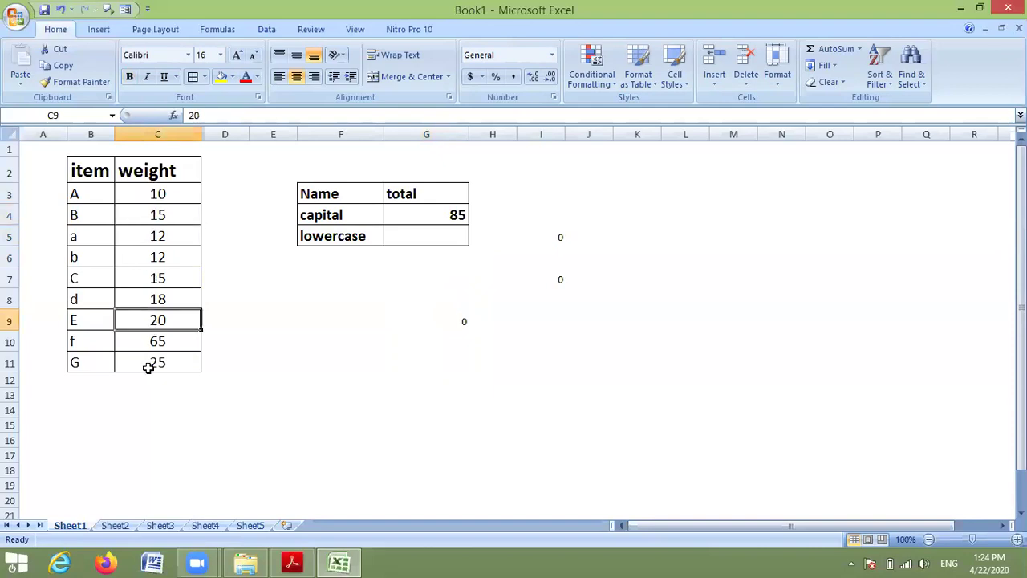
{"action": "left_click", "coordinate": [157, 364]}
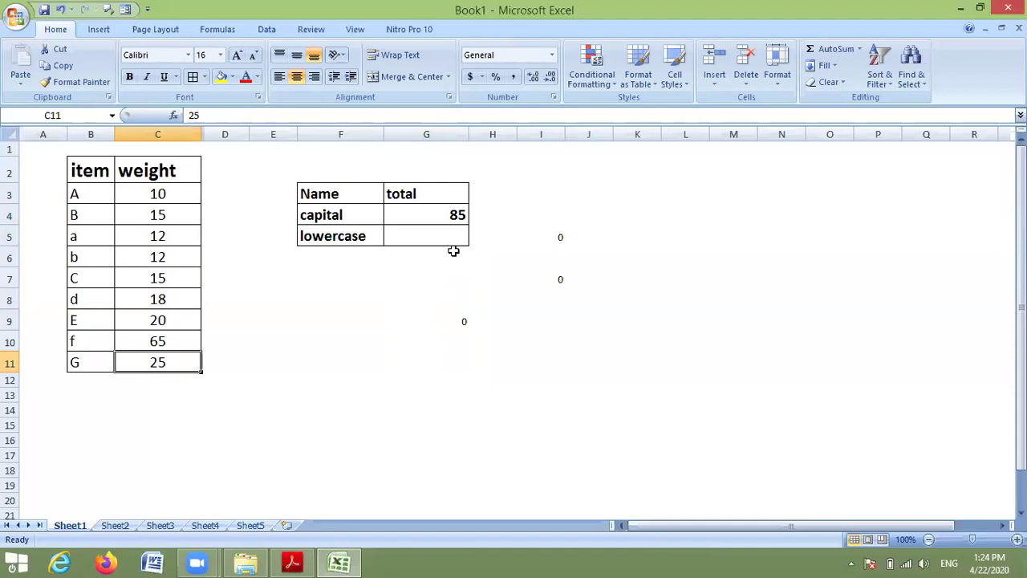
- Enter the formula =sum(low) as the lowercase total in cell G5
{"action": "double_click", "coordinate": [424, 228]}
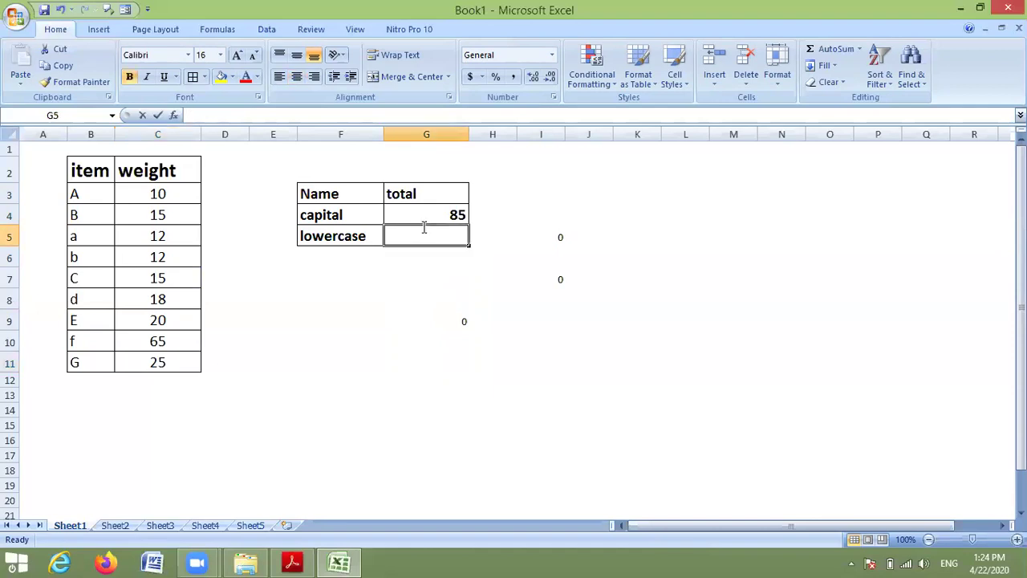
{"action": "type", "text": "=sum"}
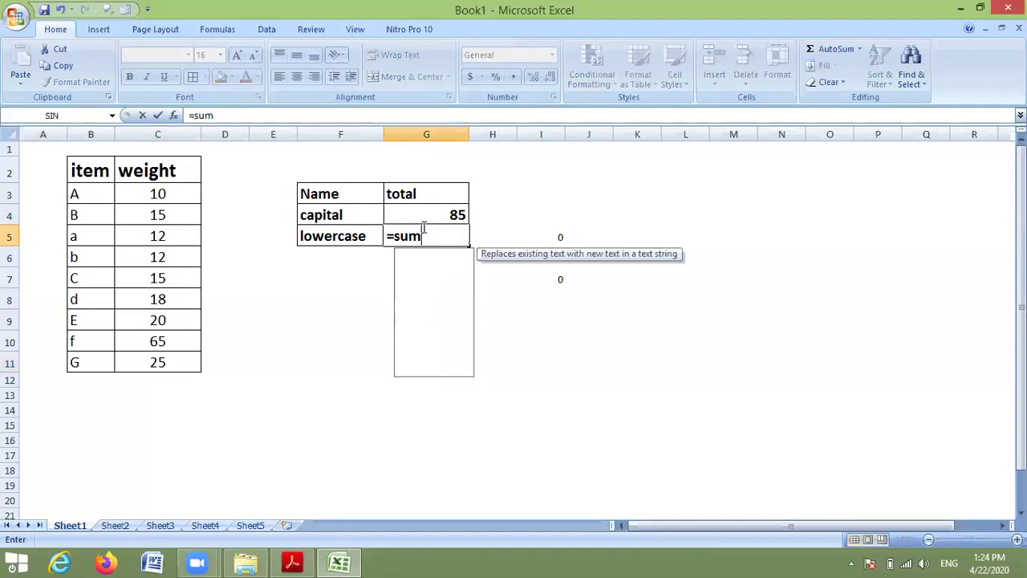
{"action": "type", "text": "("}
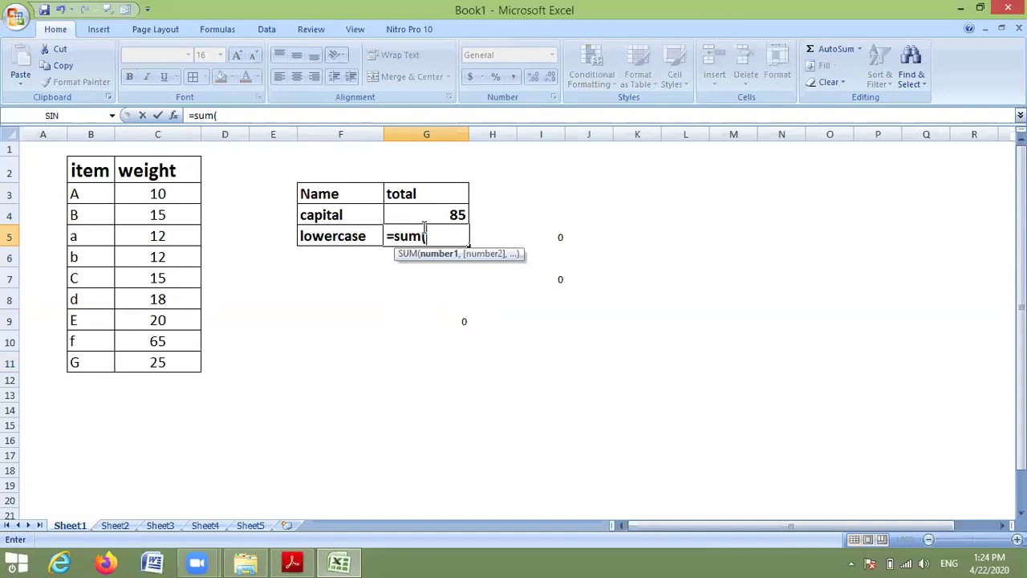
{"action": "type", "text": "low)"}
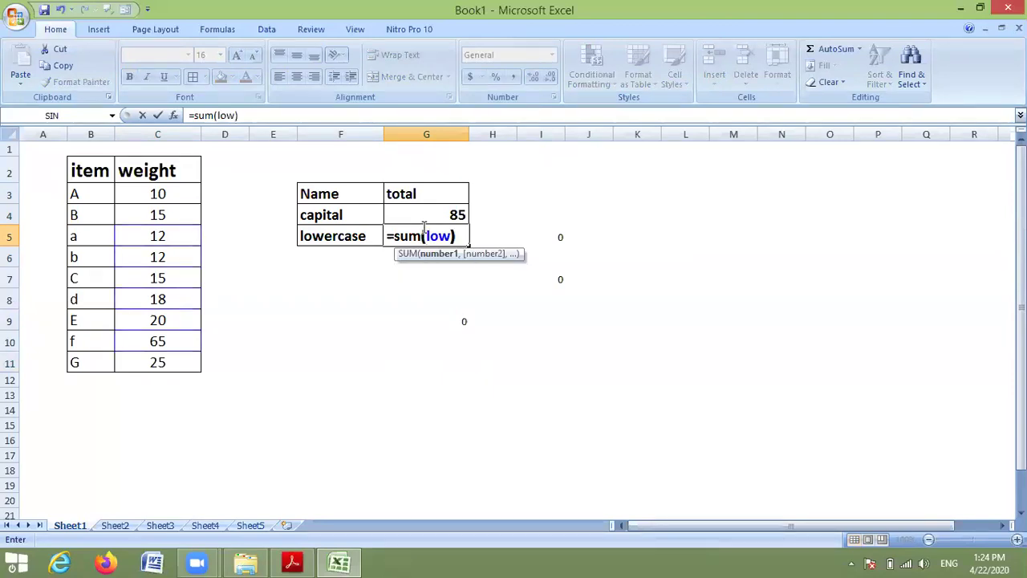
{"action": "key", "text": "Return"}
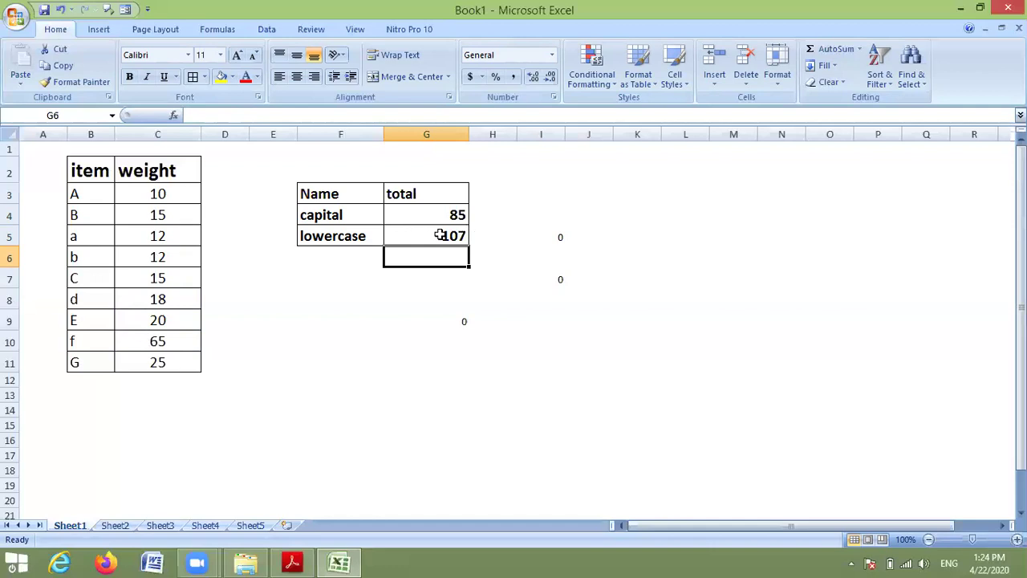
- Enter a SUM formula for the named range cap in the empty cell F11 below the summary table
{"action": "left_click", "coordinate": [350, 354]}
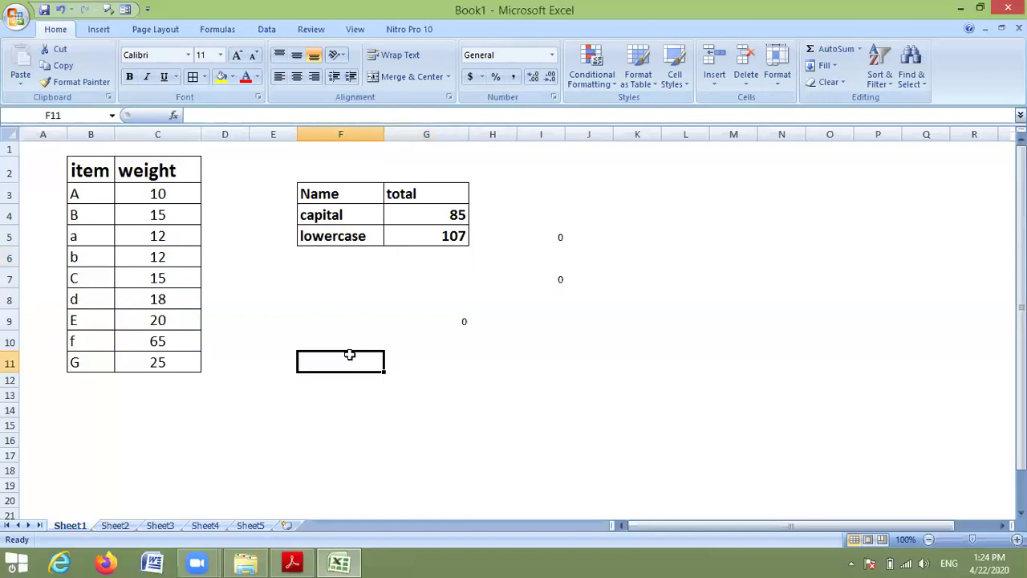
{"action": "type", "text": "=sum"}
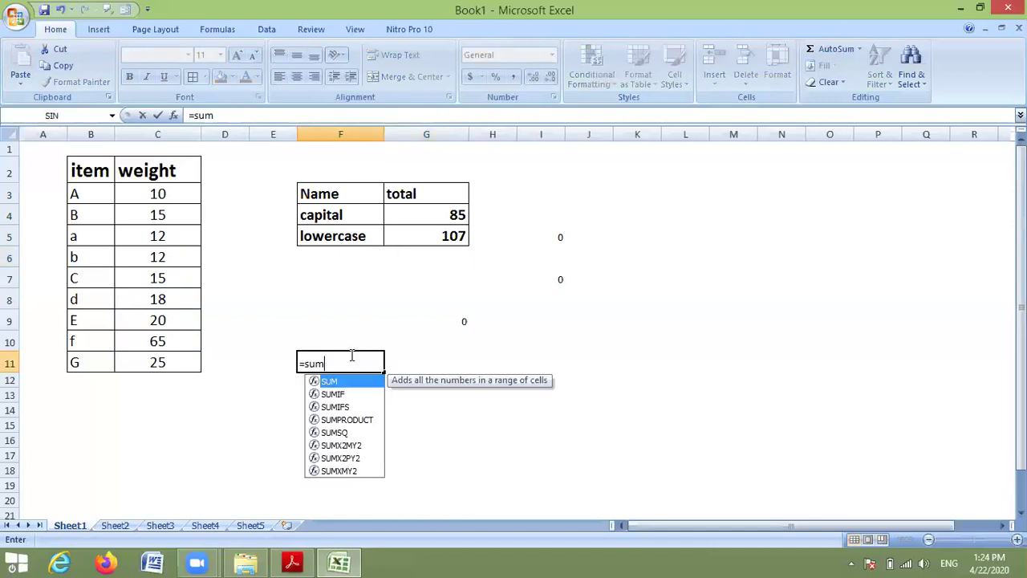
{"action": "type", "text": "(cap"}
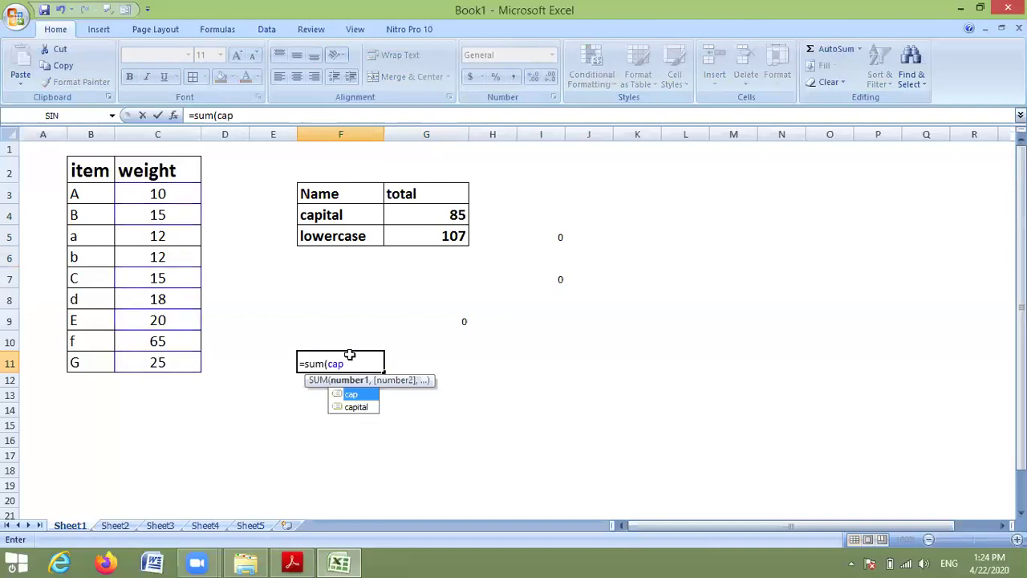
{"action": "key", "text": "Return"}
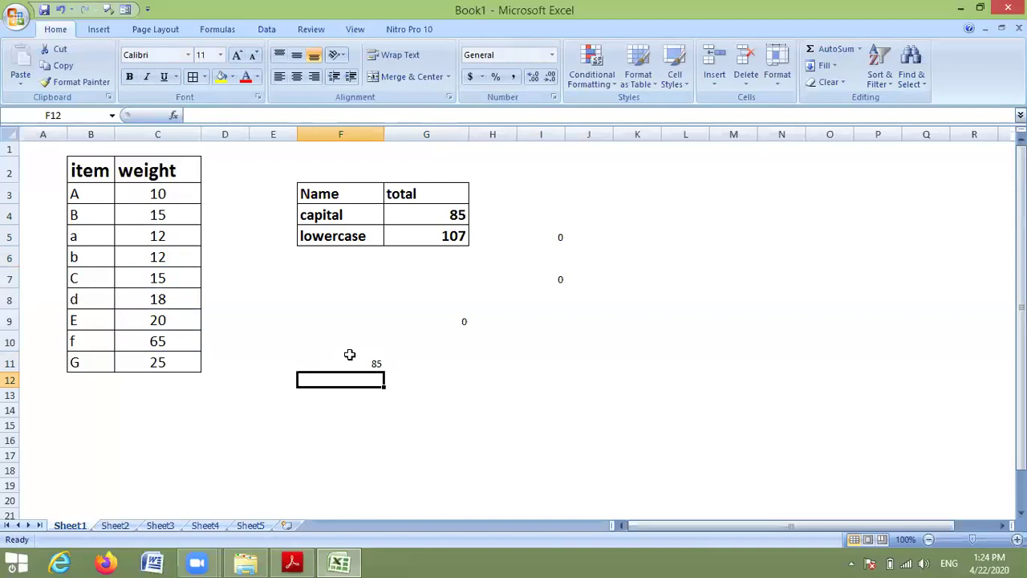
{"action": "left_click", "coordinate": [77, 193]}
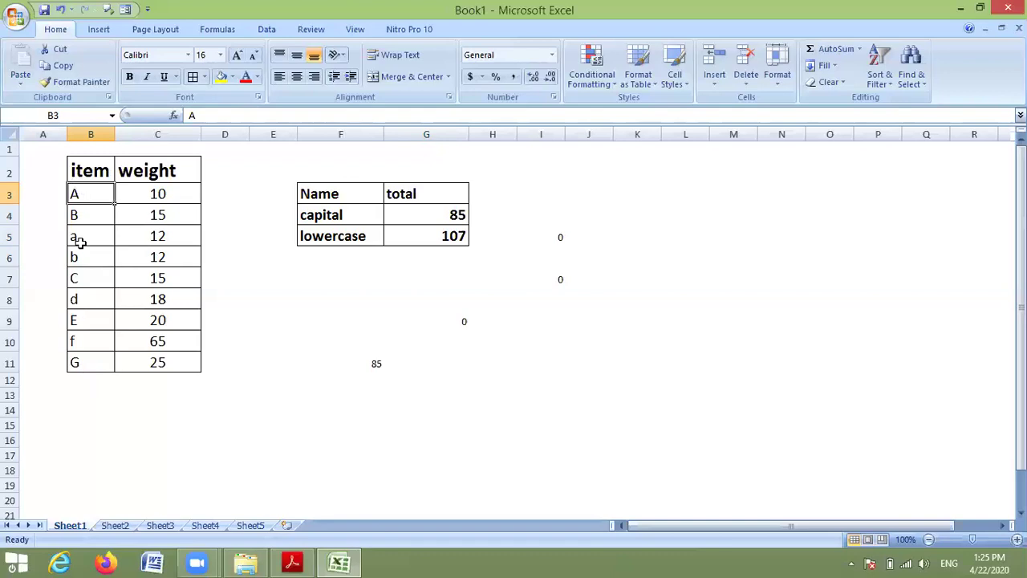
{"action": "left_click_drag", "start_coordinate": [81, 281], "coordinate": [83, 271]}
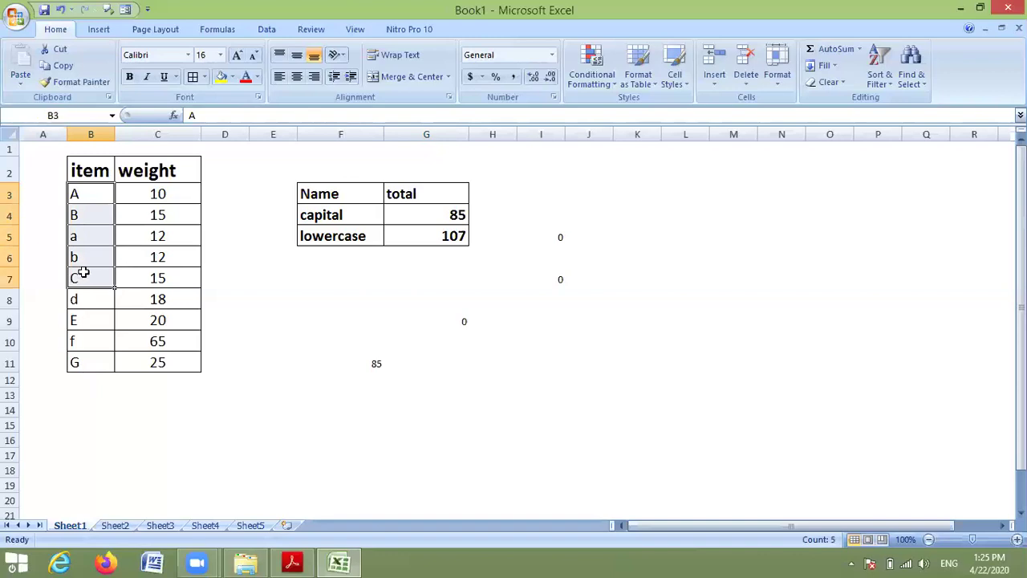
- Try to define the name r1 for the item cells B3:B7
{"action": "right_click", "coordinate": [83, 273]}
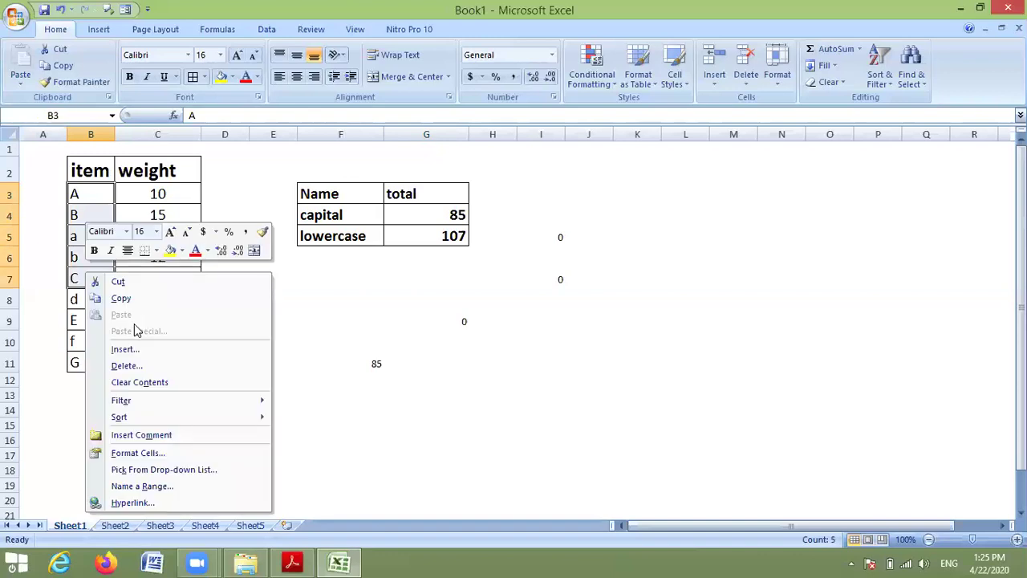
{"action": "left_click", "coordinate": [153, 485]}
{"action": "type", "text": "r1"}
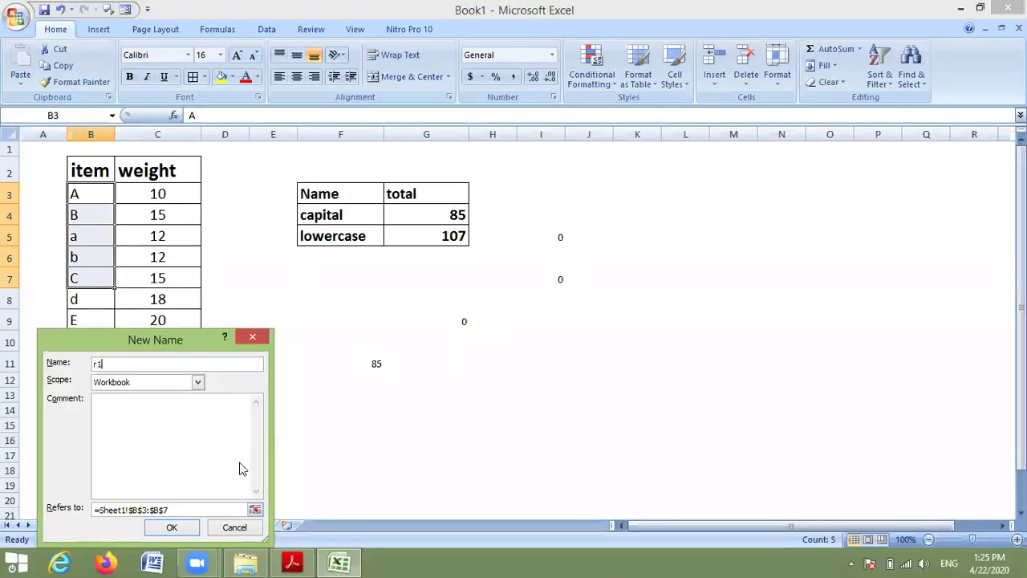
{"action": "key", "text": "Return"}
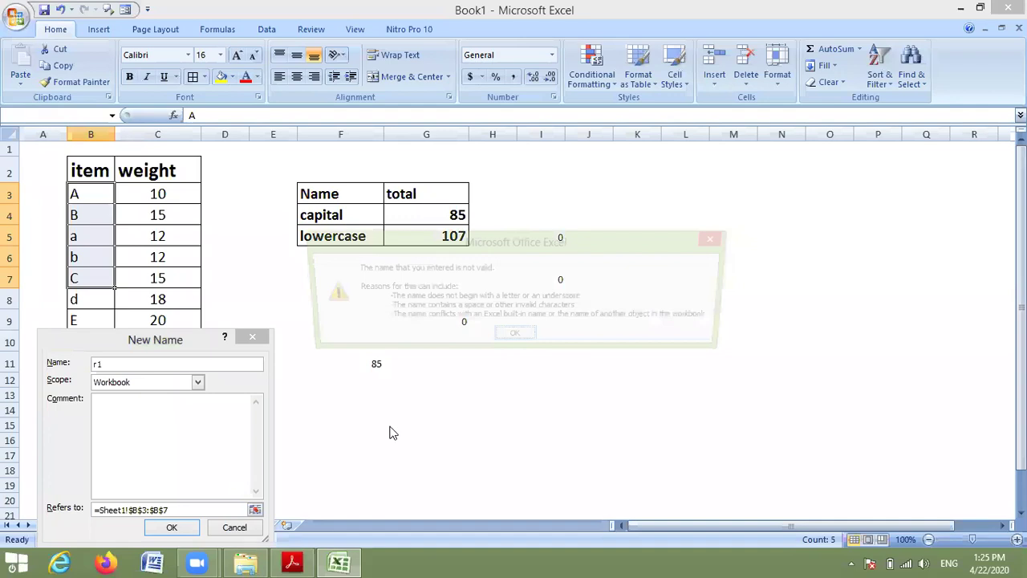
{"action": "key", "text": "Return"}
{"action": "left_click", "coordinate": [252, 337]}
- Try to define the name r1 for the weight cells C3:C6
{"action": "left_click_drag", "start_coordinate": [174, 193], "coordinate": [180, 267]}
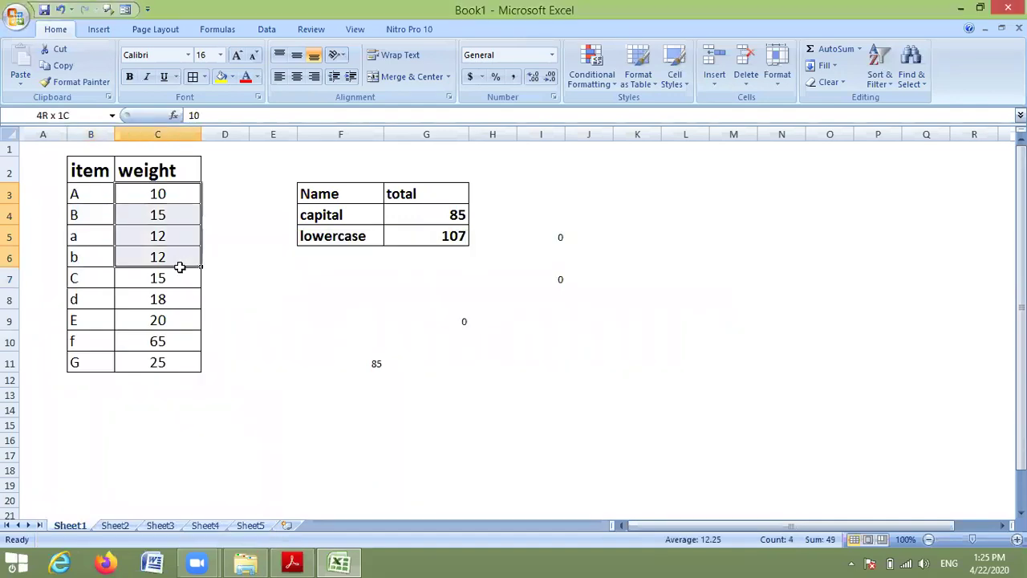
{"action": "right_click", "coordinate": [180, 261]}
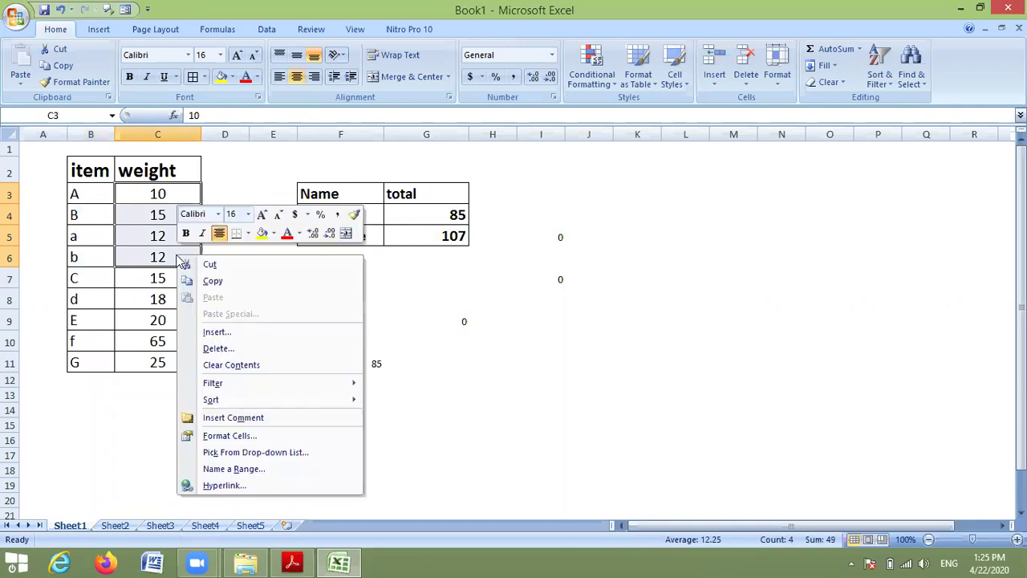
{"action": "key", "text": "Down"}
{"action": "key", "text": "Down"}
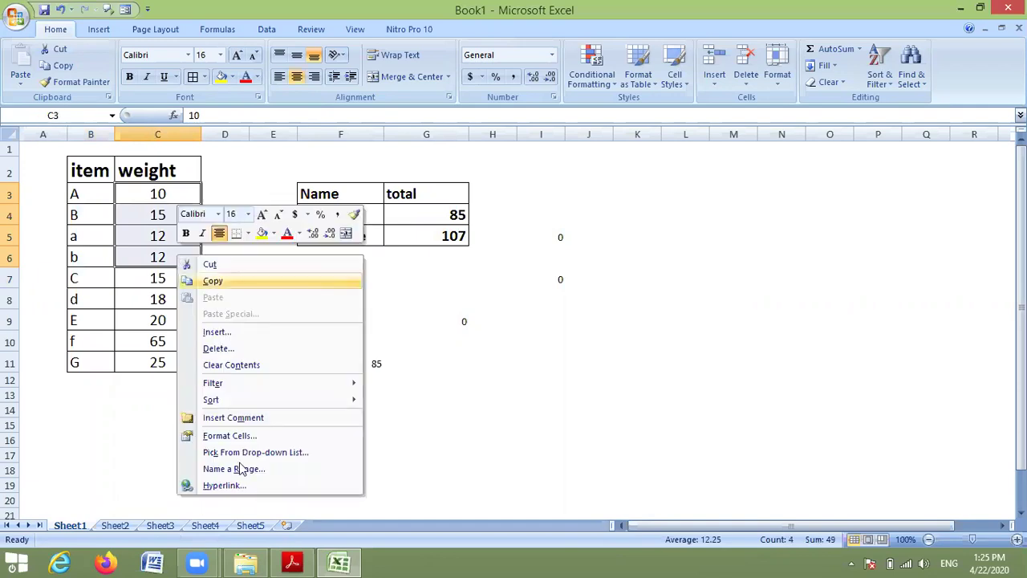
{"action": "left_click", "coordinate": [240, 469]}
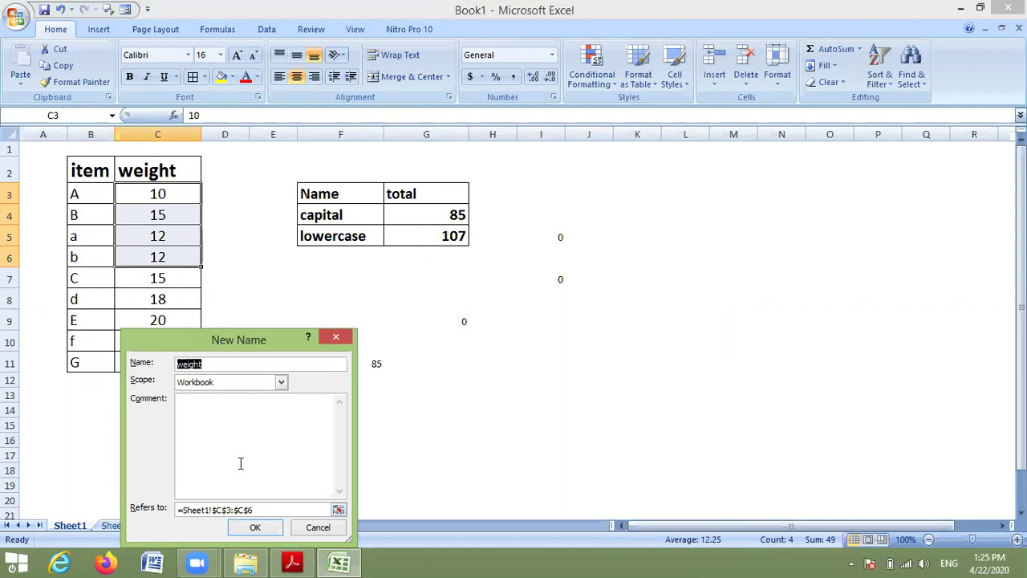
{"action": "type", "text": "r1"}
{"action": "left_click_drag", "start_coordinate": [272, 350], "coordinate": [447, 212]}
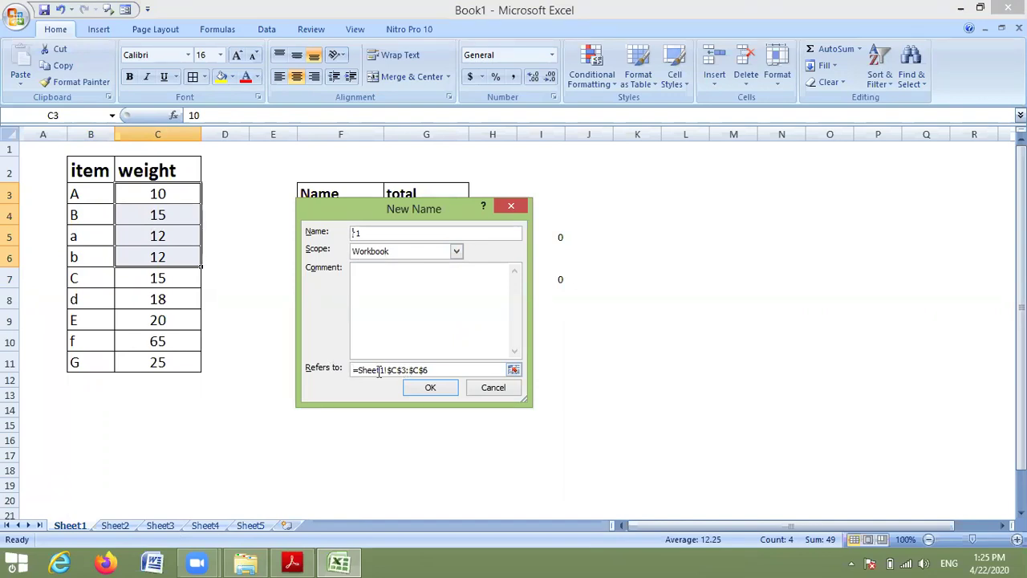
{"action": "left_click", "coordinate": [433, 390]}
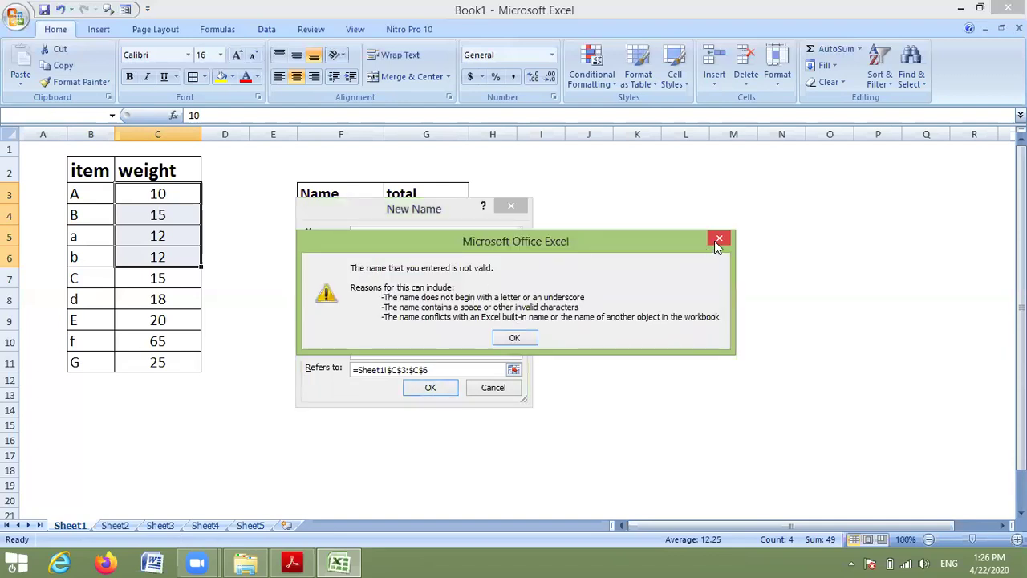
{"action": "left_click", "coordinate": [717, 241]}
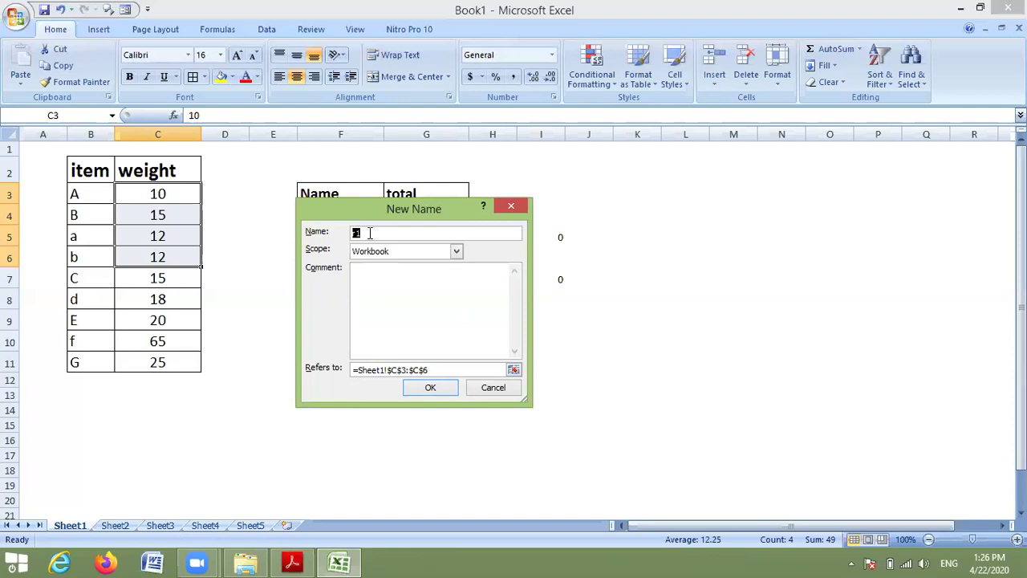
- Try the name r for the weight cells C3:C6 and define the range as lll instead
{"action": "type", "text": "r"}
{"action": "left_click", "coordinate": [416, 390]}
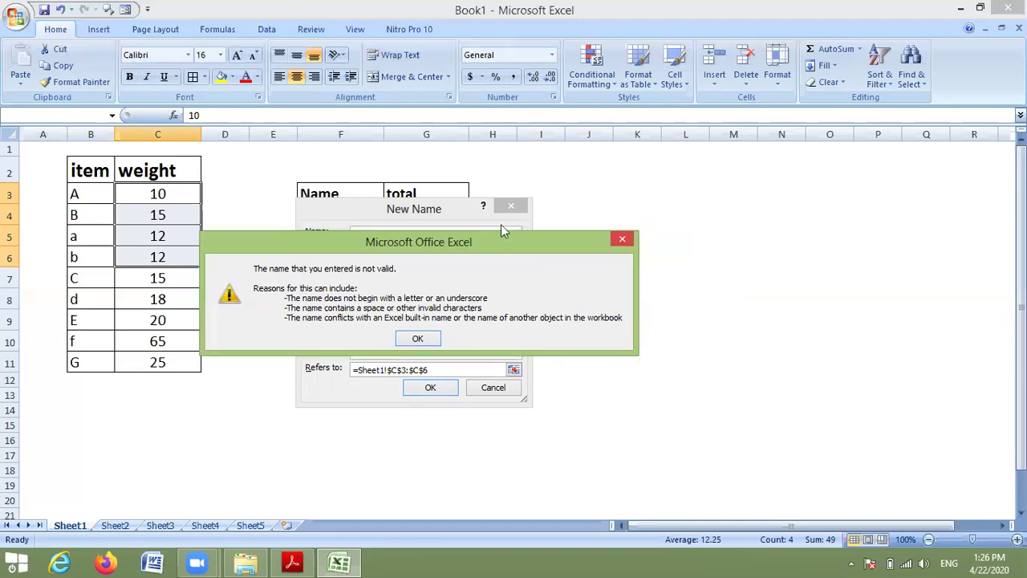
{"action": "key", "text": "Return"}
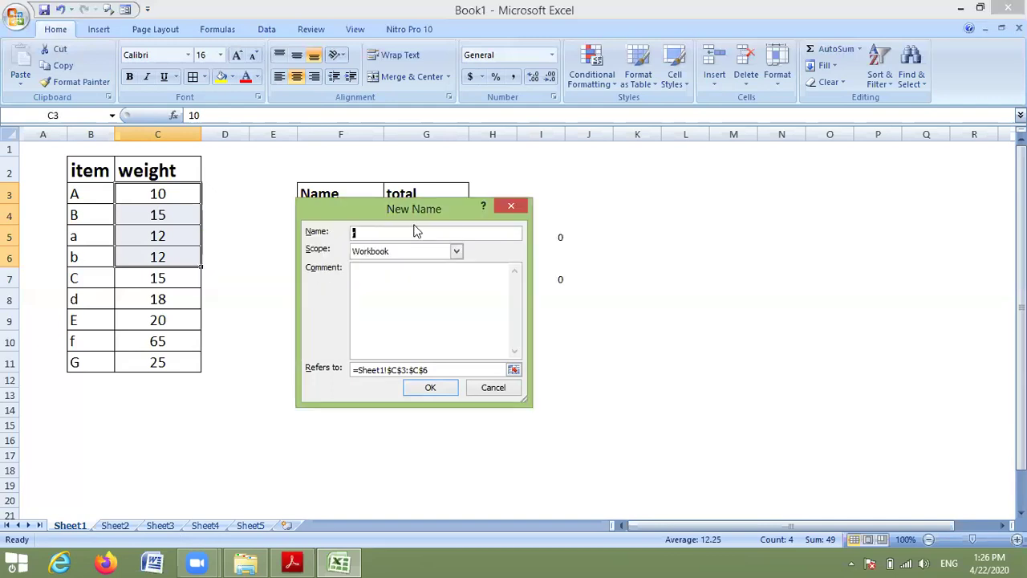
{"action": "type", "text": "ll"}
{"action": "left_click", "coordinate": [431, 388]}
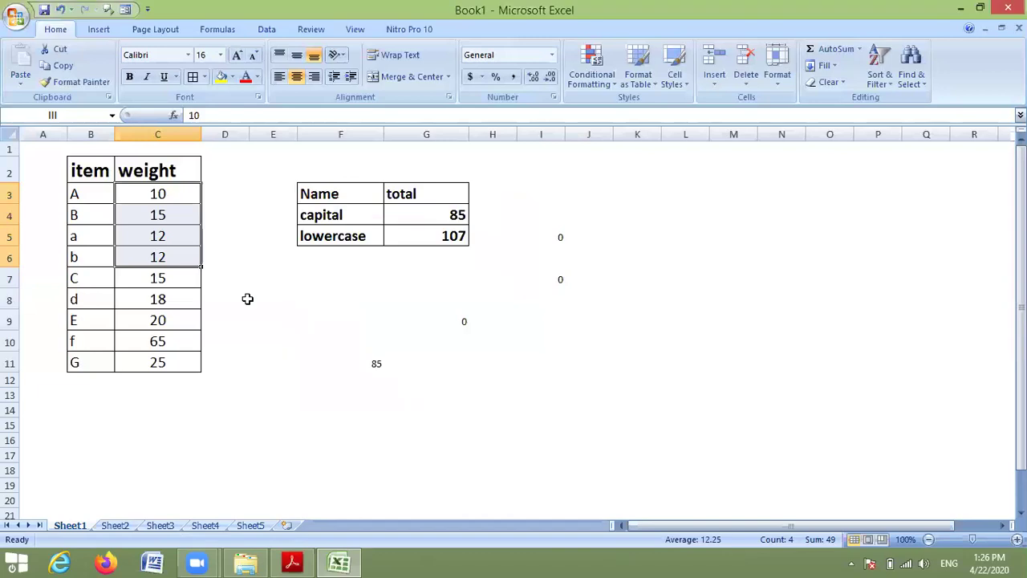
- Enter the formula =sum(lll) in cell E8 and reselect the weight cells C3:C6
{"action": "left_click", "coordinate": [226, 282]}
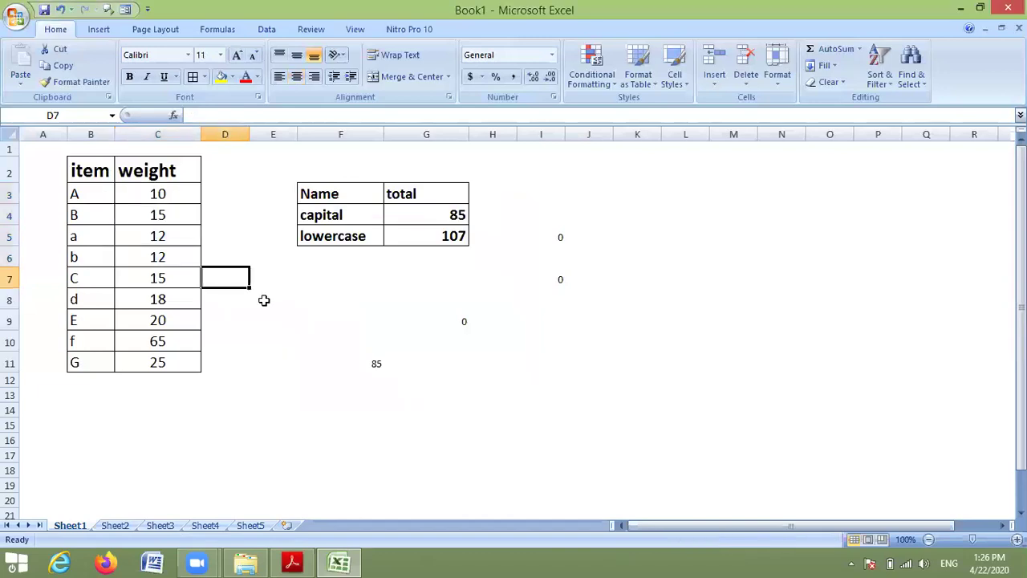
{"action": "left_click", "coordinate": [264, 300]}
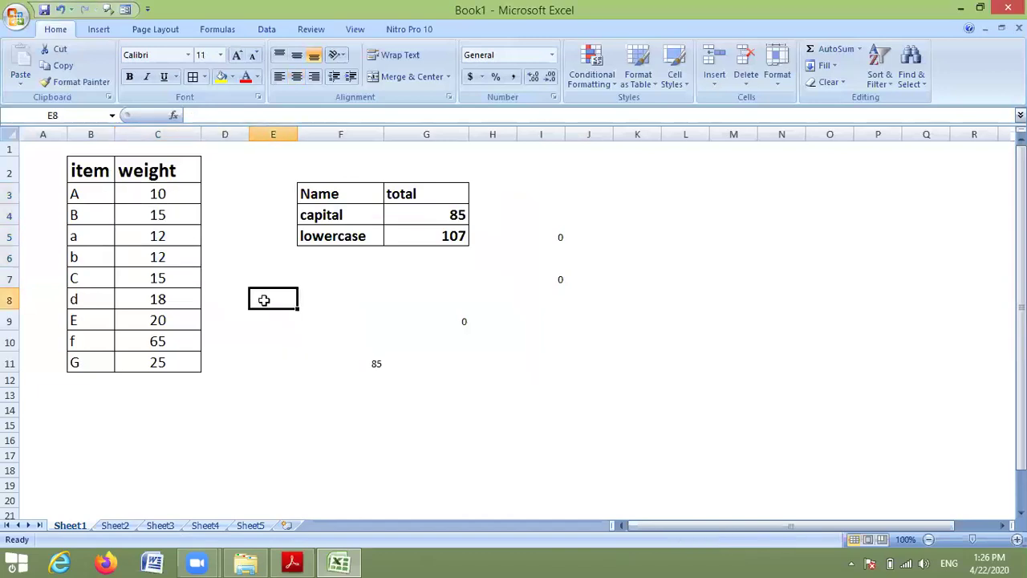
{"action": "type", "text": "=su"}
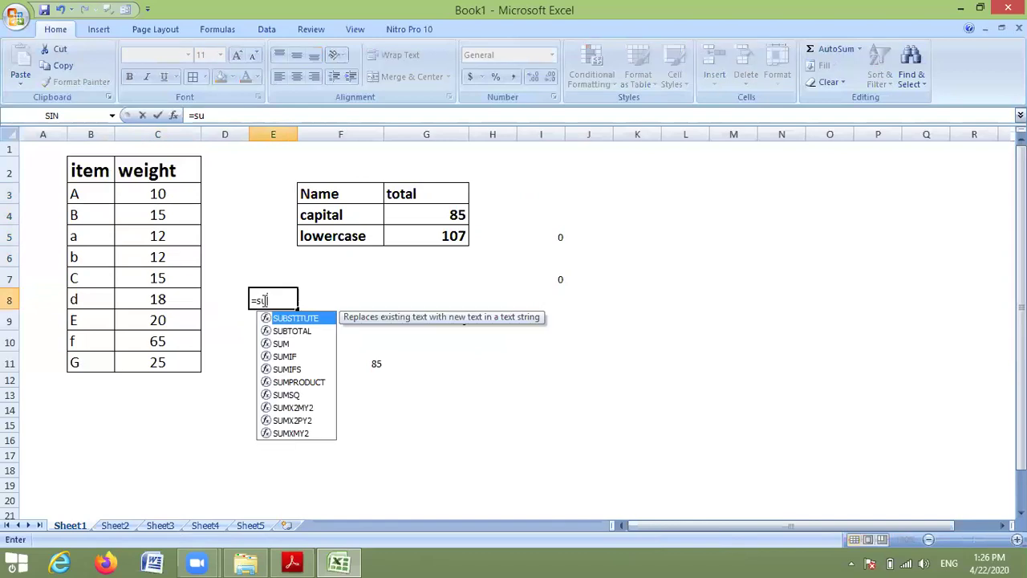
{"action": "type", "text": "m("}
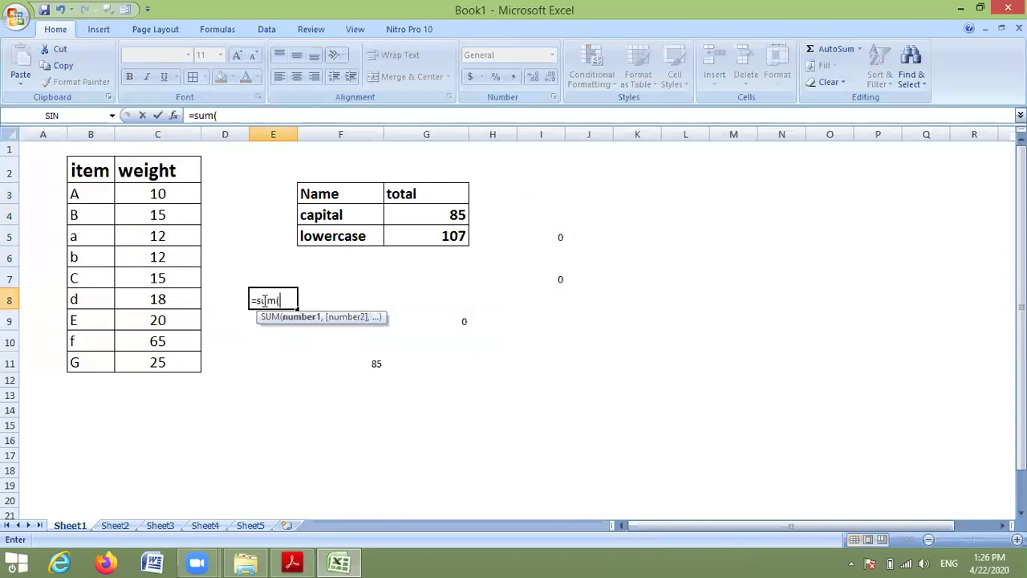
{"action": "type", "text": "lll)"}
{"action": "key", "text": "Return"}
{"action": "left_click_drag", "start_coordinate": [144, 199], "coordinate": [155, 260]}
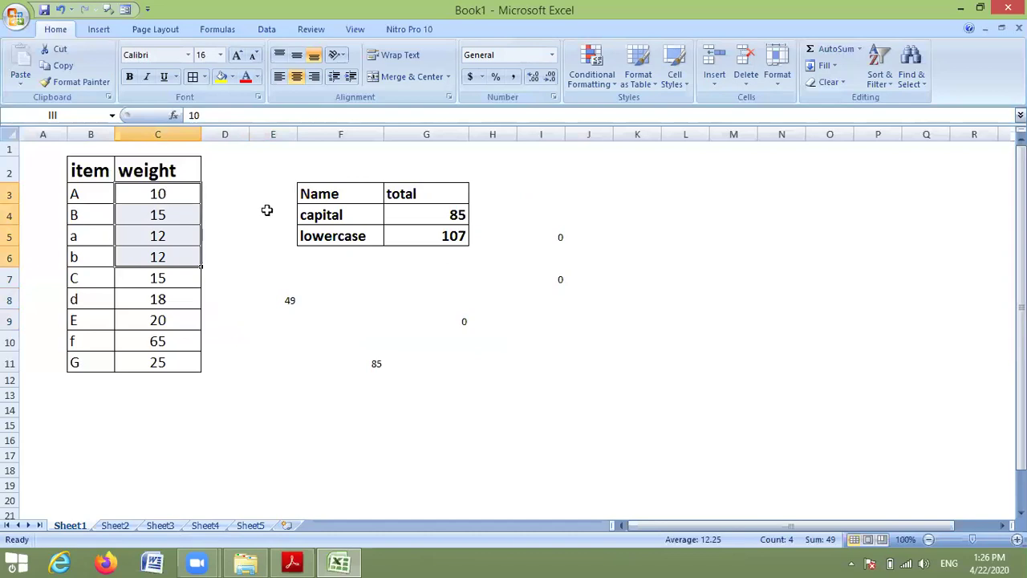
- Enter a SUM formula in cell E2 for the weight range C3:C7
{"action": "left_click", "coordinate": [274, 171]}
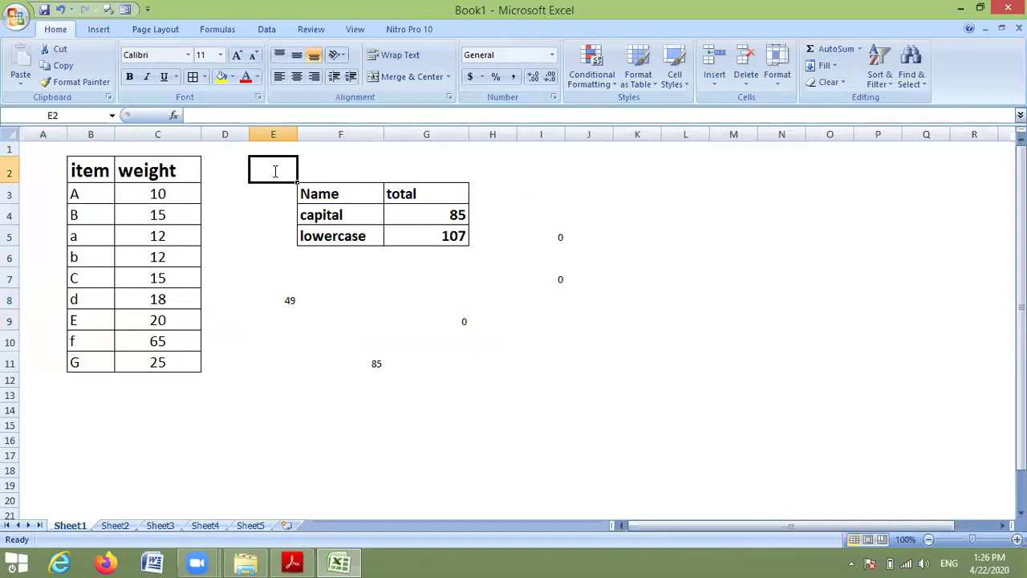
{"action": "type", "text": "=sum"}
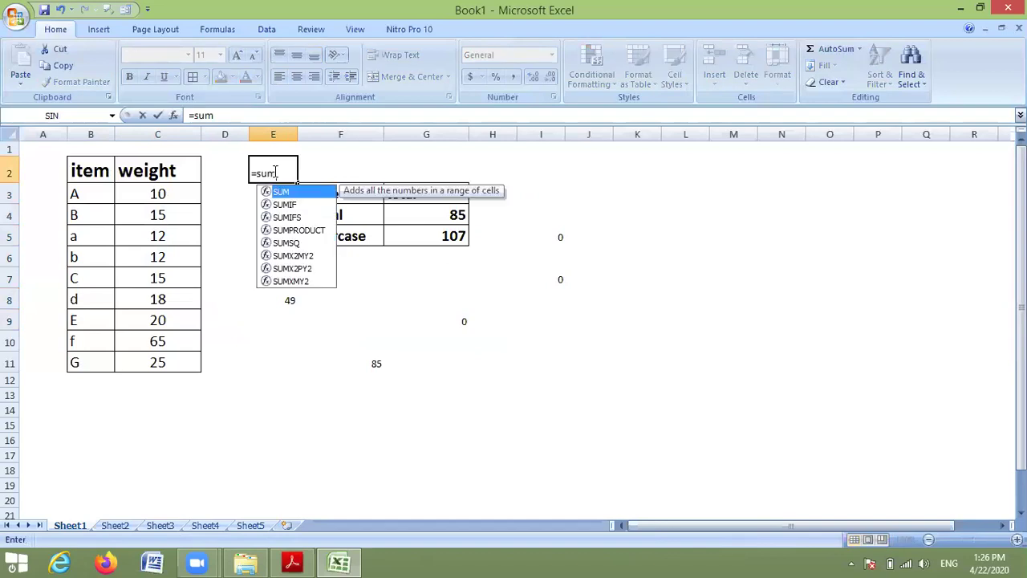
{"action": "type", "text": "("}
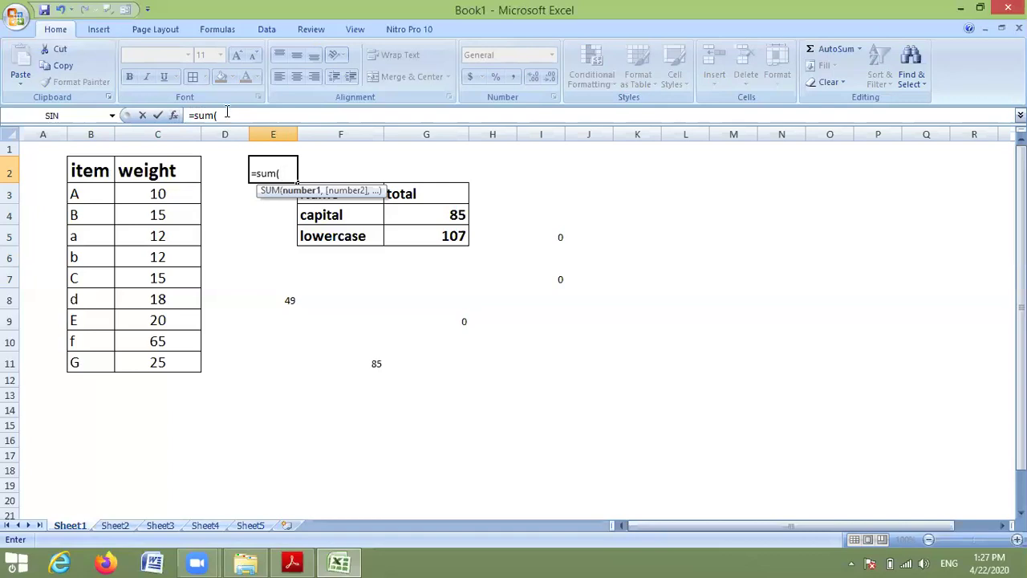
{"action": "left_click", "coordinate": [180, 196]}
{"action": "mouse_move", "coordinate": [183, 206]}
{"action": "left_mouse_down"}
{"action": "mouse_move", "coordinate": [178, 234]}
{"action": "mouse_move", "coordinate": [175, 210]}
{"action": "left_mouse_up"}
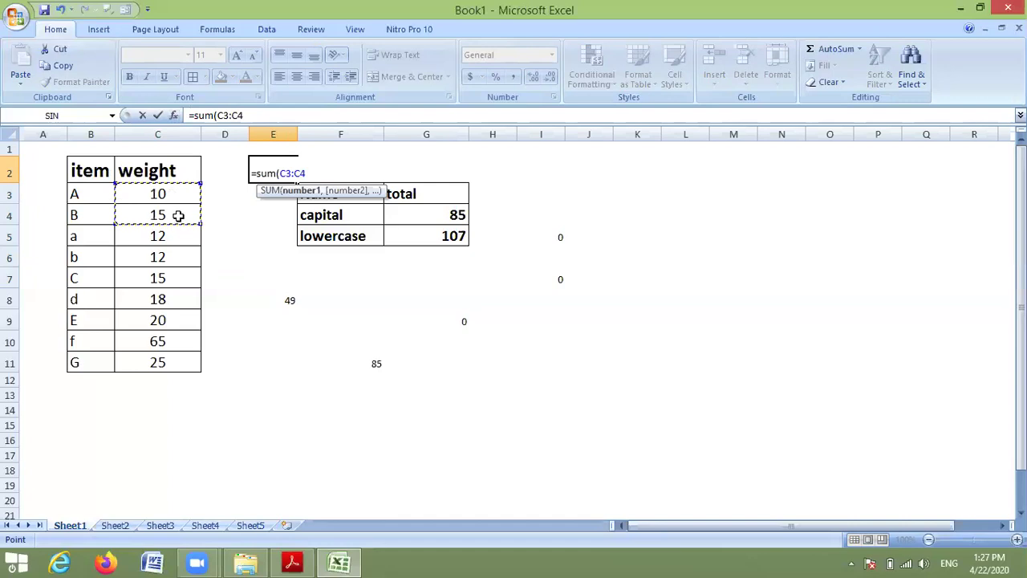
{"action": "left_click_drag", "start_coordinate": [180, 210], "coordinate": [171, 263]}
{"action": "left_click", "coordinate": [171, 258]}
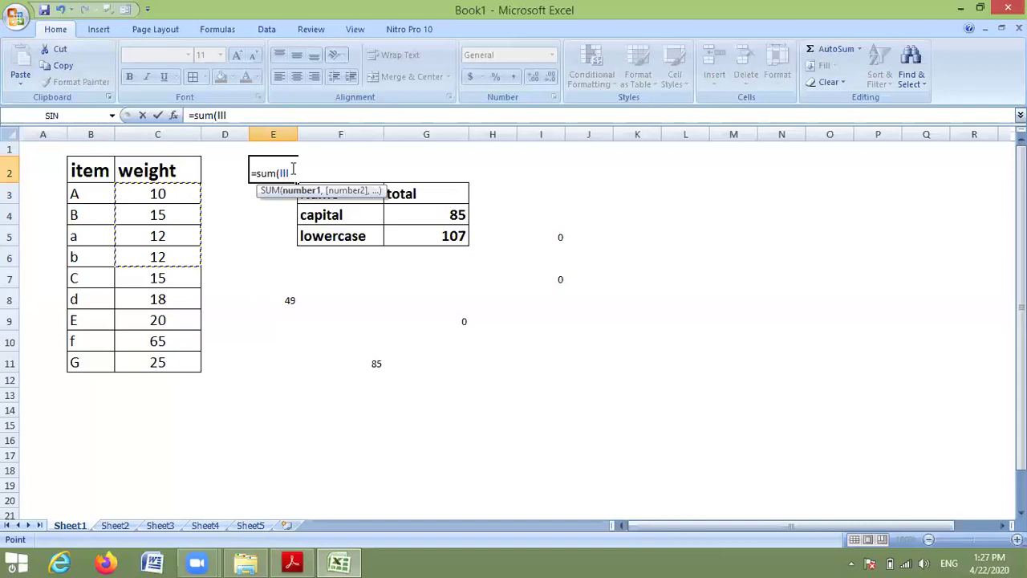
{"action": "left_click_drag", "start_coordinate": [178, 277], "coordinate": [178, 281]}
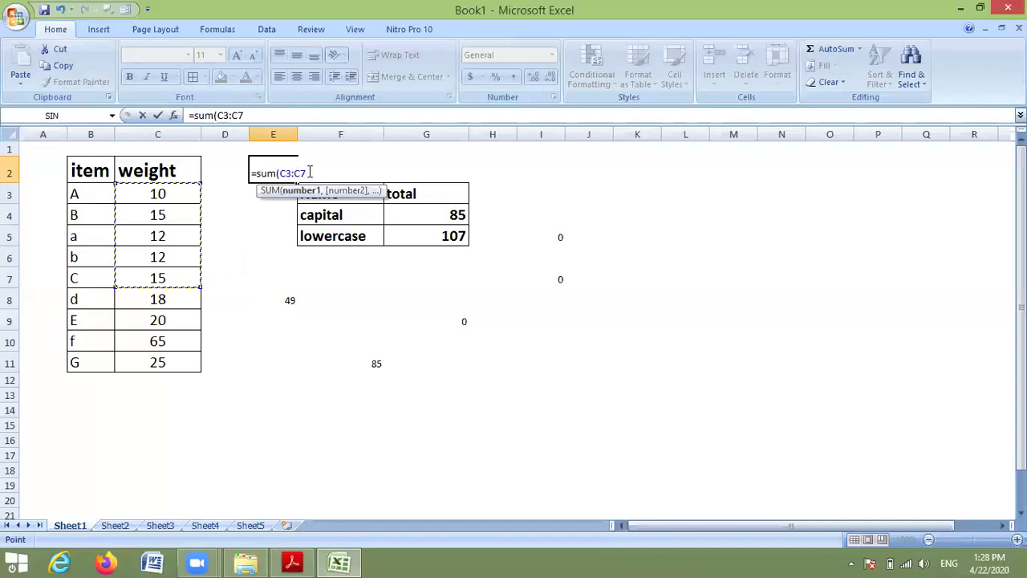
{"action": "key", "text": "Return"}
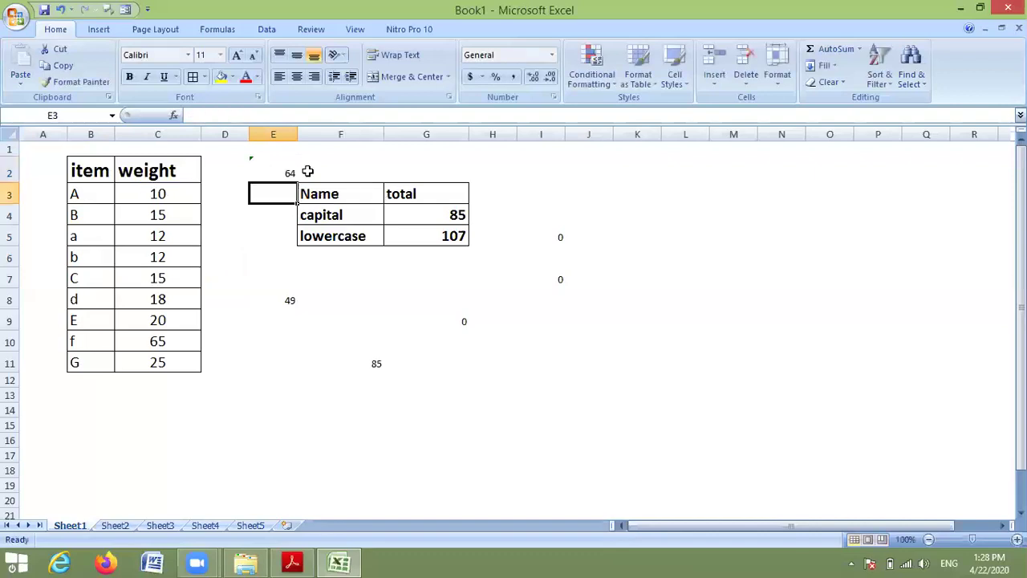
- Enter 1:100 in the empty cell E3 as an example of range notation
{"action": "left_click", "coordinate": [252, 118]}
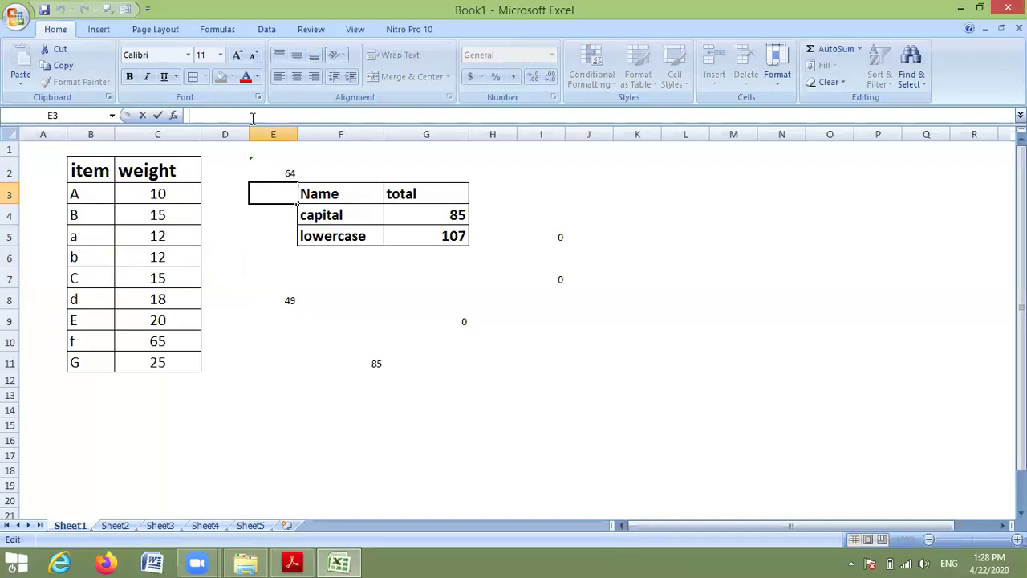
{"action": "type", "text": "1-100"}
{"action": "key", "text": "BackSpace"}
{"action": "type", "text": ":"}
{"action": "left_click", "coordinate": [175, 301]}
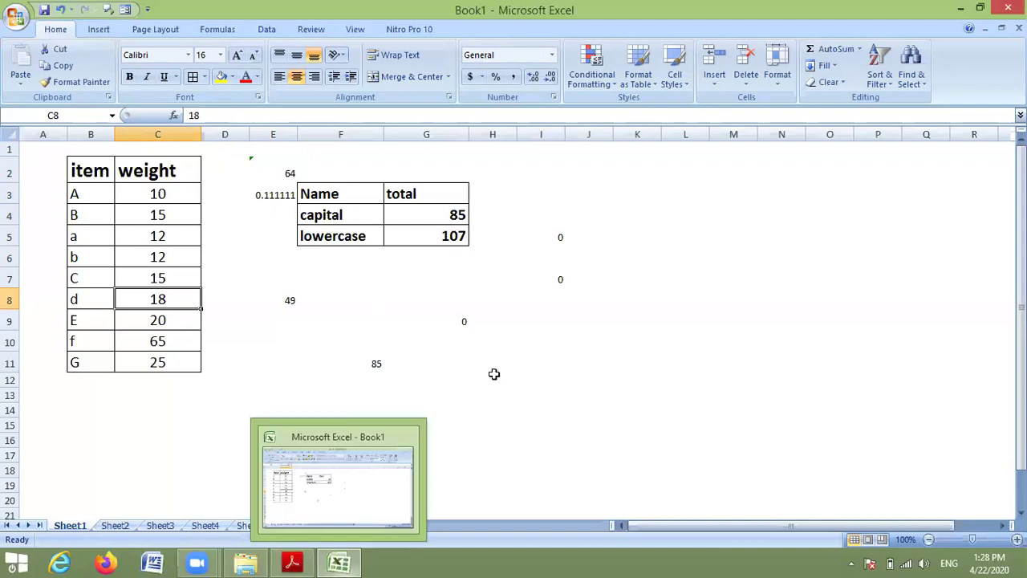
- Switch to 10th IT Book.pdf in Acrobat Reader and look through the upcoming spreadsheet sections up to Session 12 on sharing worksheet data
{"action": "left_click", "coordinate": [293, 562]}
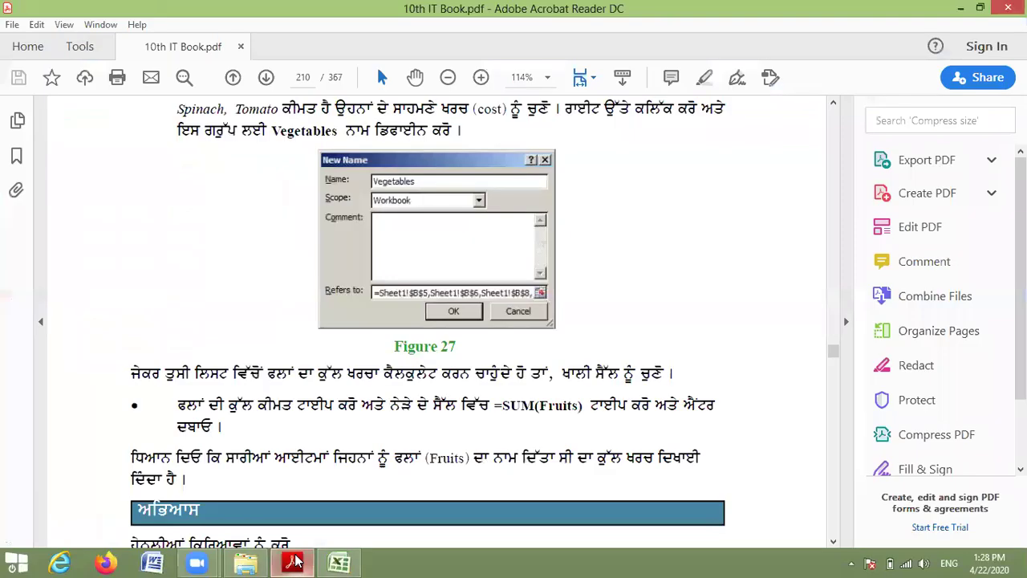
{"action": "scroll", "coordinate": [293, 562], "scroll_direction": "down", "scroll_amount": 15}
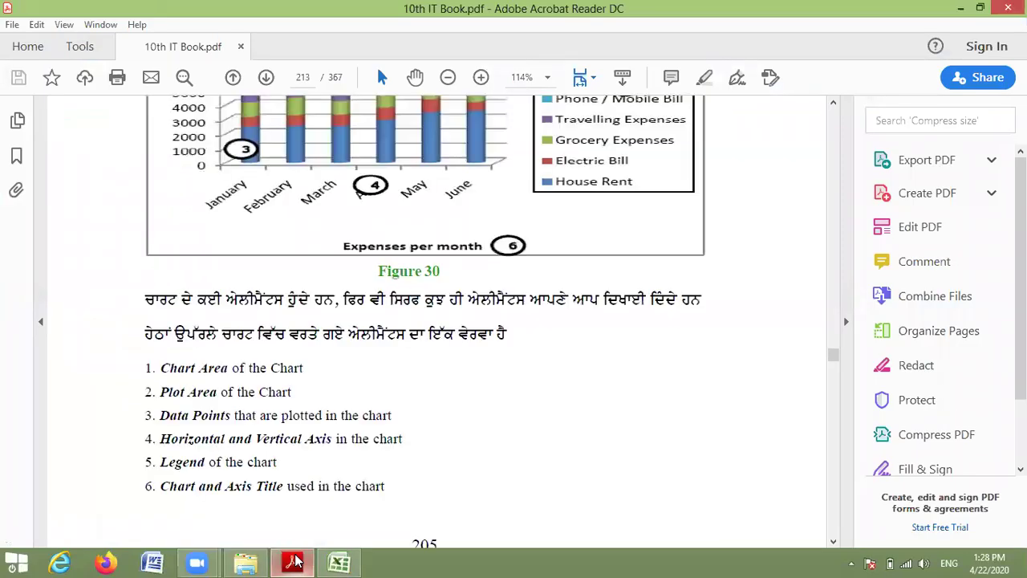
{"action": "scroll", "coordinate": [295, 561], "scroll_direction": "down", "scroll_amount": 10}
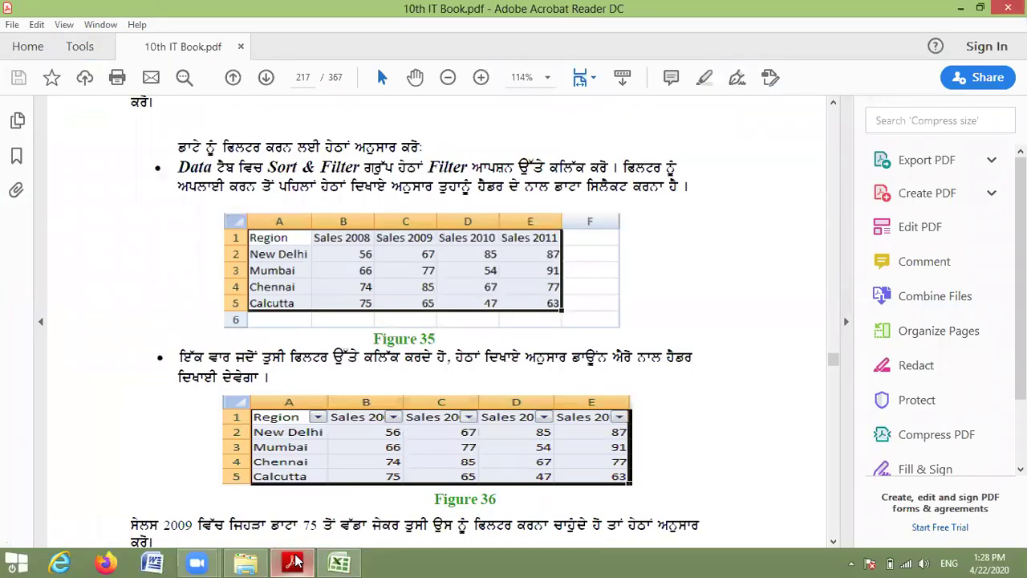
{"action": "scroll", "coordinate": [294, 561], "scroll_direction": "down", "scroll_amount": 10}
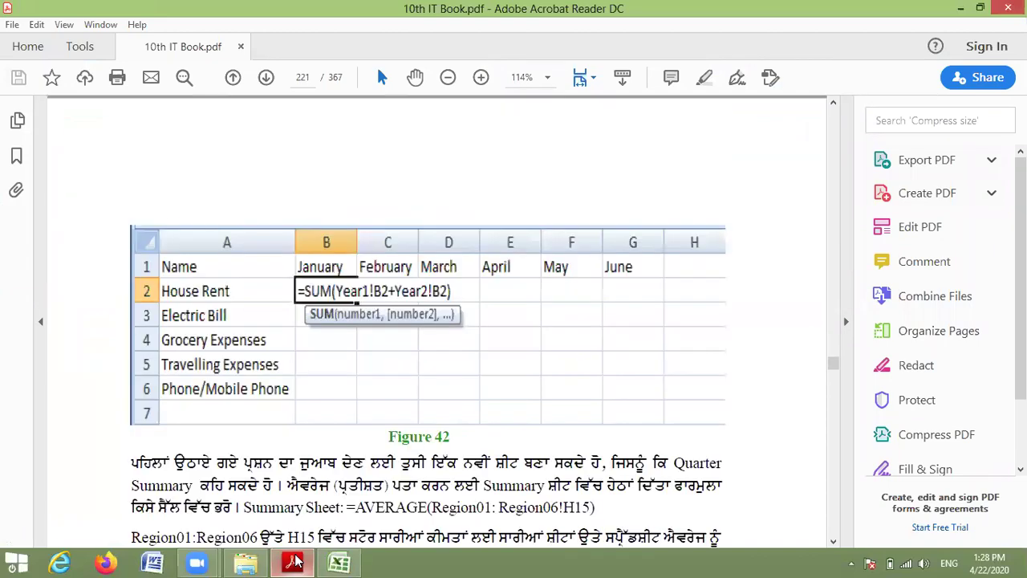
{"action": "scroll", "coordinate": [295, 561], "scroll_direction": "down", "scroll_amount": 8}
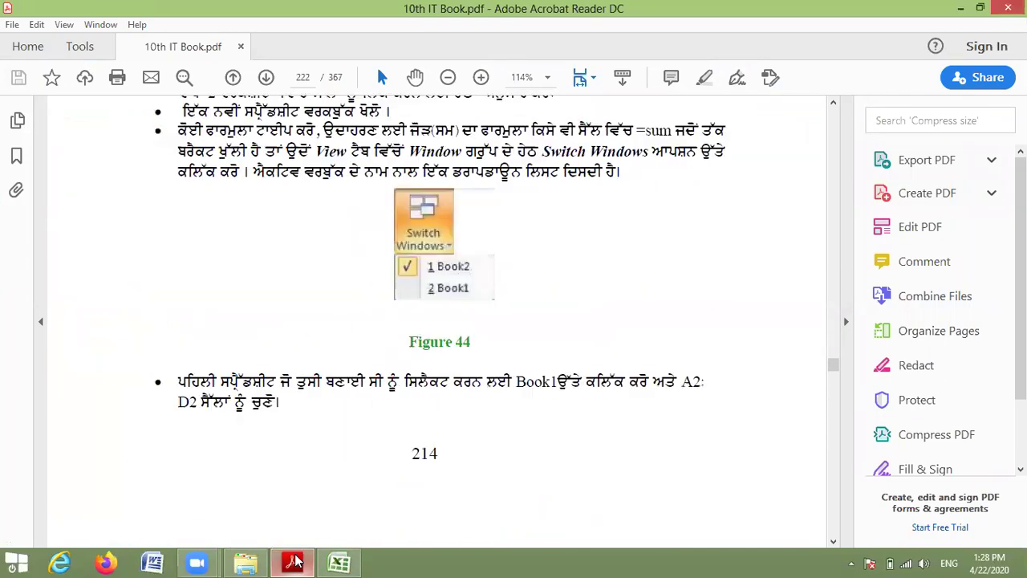
{"action": "scroll", "coordinate": [294, 561], "scroll_direction": "down", "scroll_amount": 4}
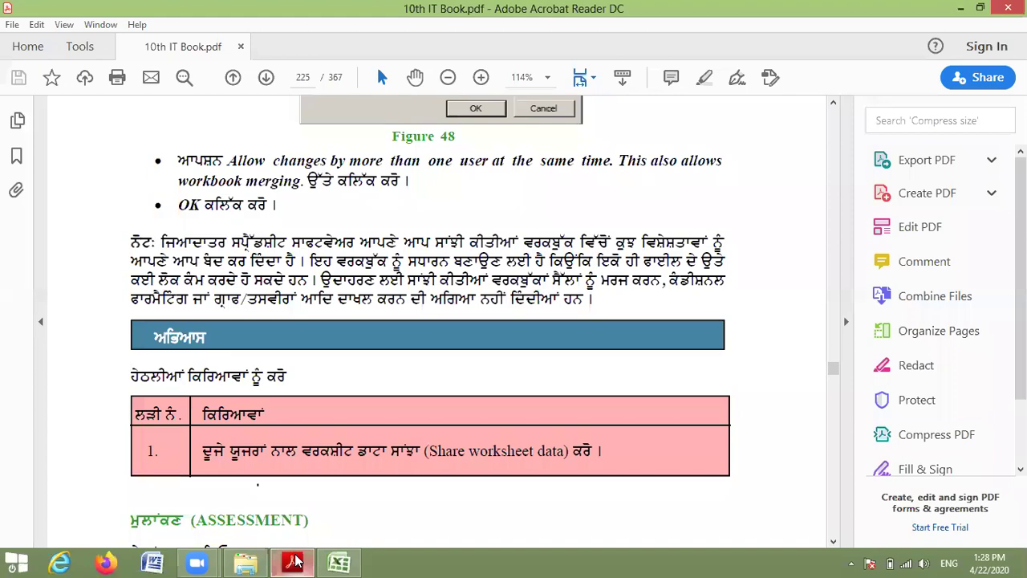
{"action": "scroll", "coordinate": [294, 561], "scroll_direction": "down", "scroll_amount": 5}
{"action": "scroll", "coordinate": [294, 560], "scroll_direction": "up", "scroll_amount": 8}
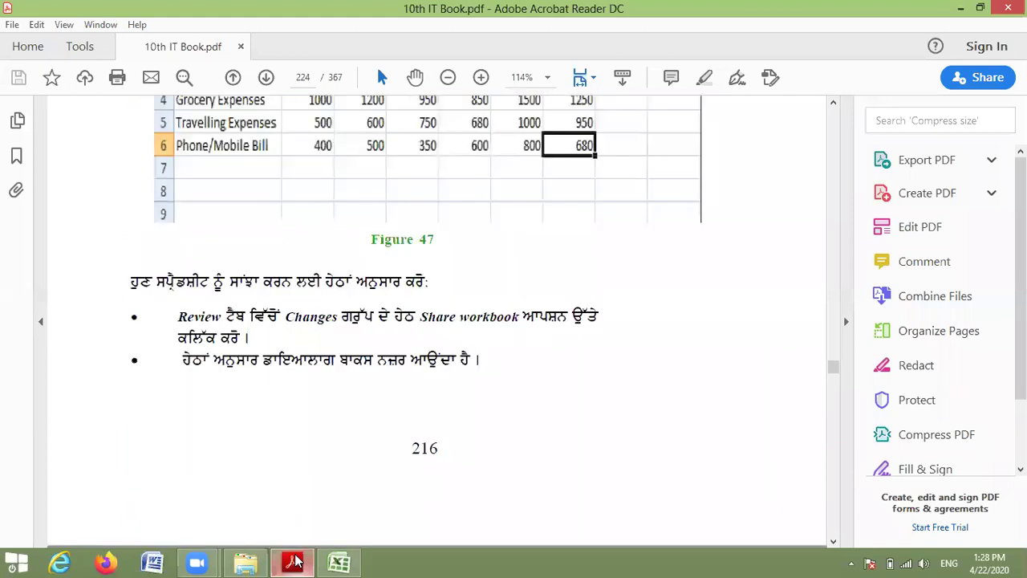
{"action": "scroll", "coordinate": [295, 561], "scroll_direction": "up", "scroll_amount": 5}
{"action": "scroll", "coordinate": [294, 561], "scroll_direction": "down", "scroll_amount": 1}
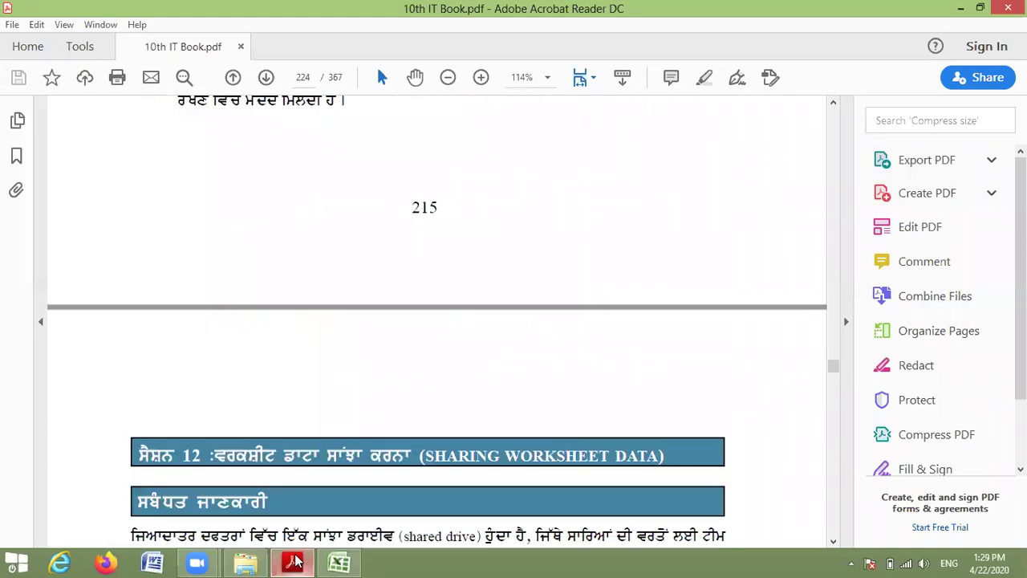
- Read the Session 12 instructions on sharing worksheet data, from the expenses example to the Share Workbook dialog figure and its note
{"action": "scroll", "coordinate": [294, 561], "scroll_direction": "down", "scroll_amount": 3}
{"action": "scroll", "coordinate": [294, 561], "scroll_direction": "down", "scroll_amount": 3}
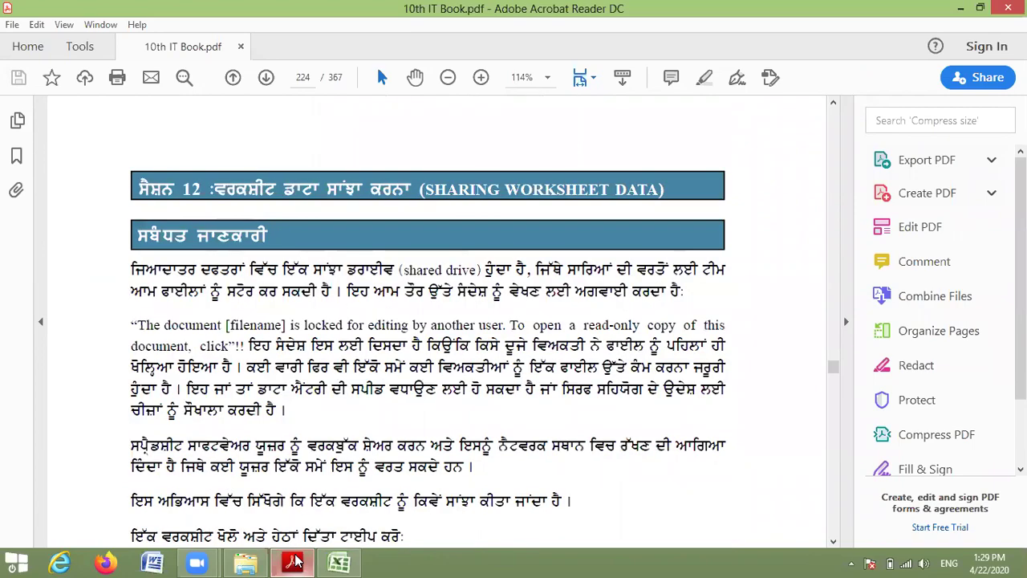
{"action": "scroll", "coordinate": [294, 561], "scroll_direction": "down", "scroll_amount": 1}
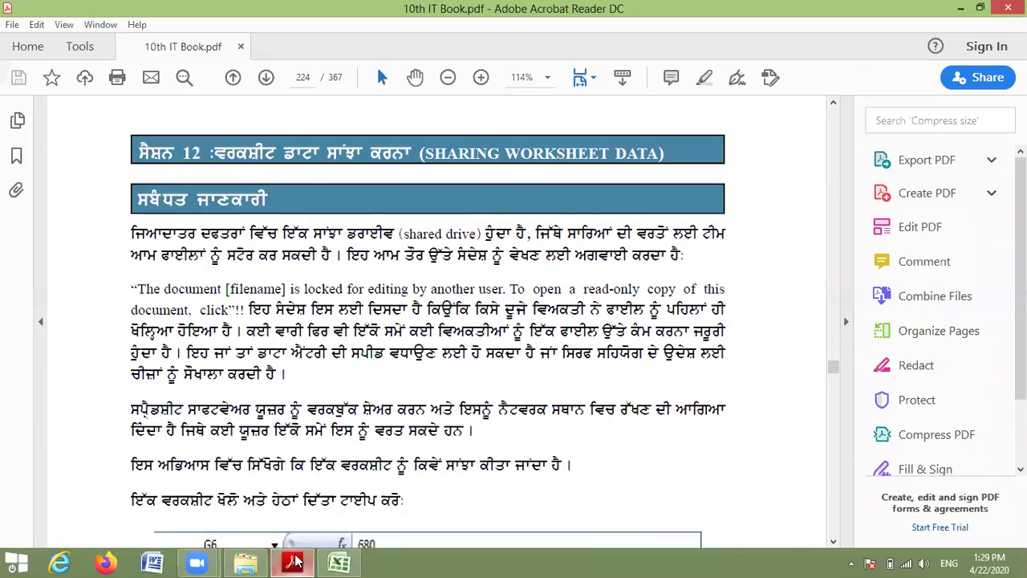
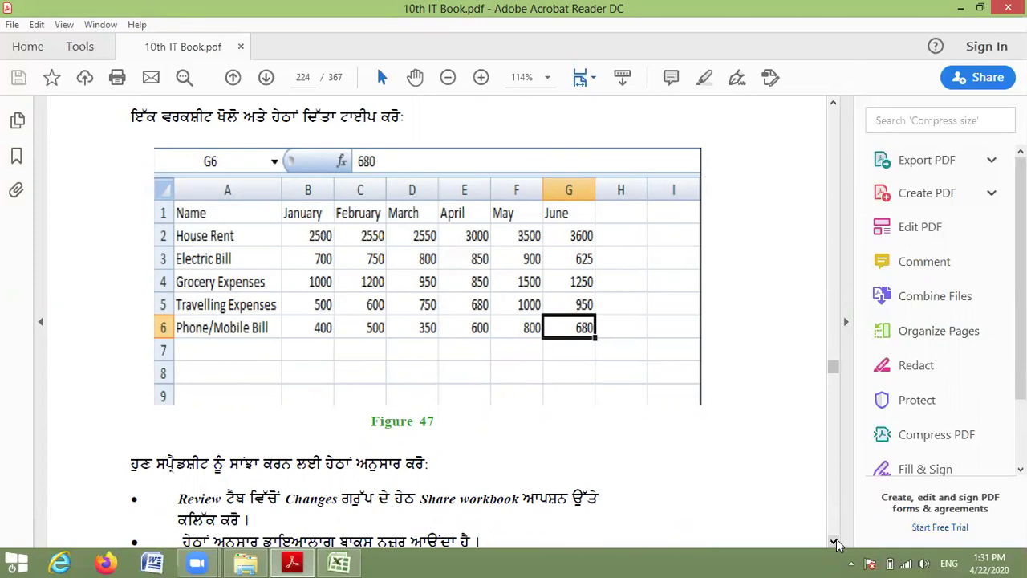
{"action": "left_click", "coordinate": [834, 542]}
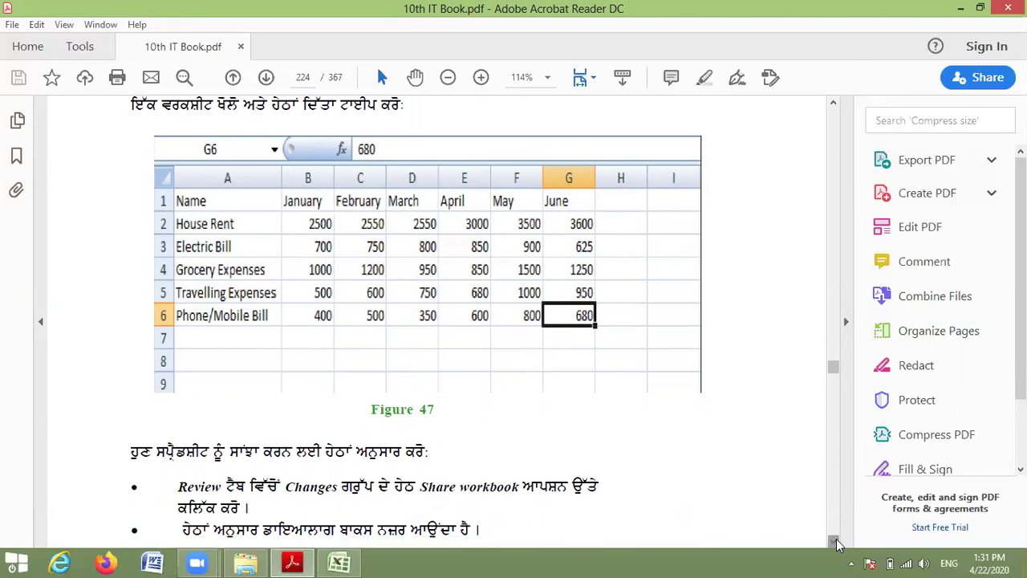
{"action": "left_click", "coordinate": [834, 542]}
{"action": "left_click", "coordinate": [834, 543]}
{"action": "left_click", "coordinate": [834, 543]}
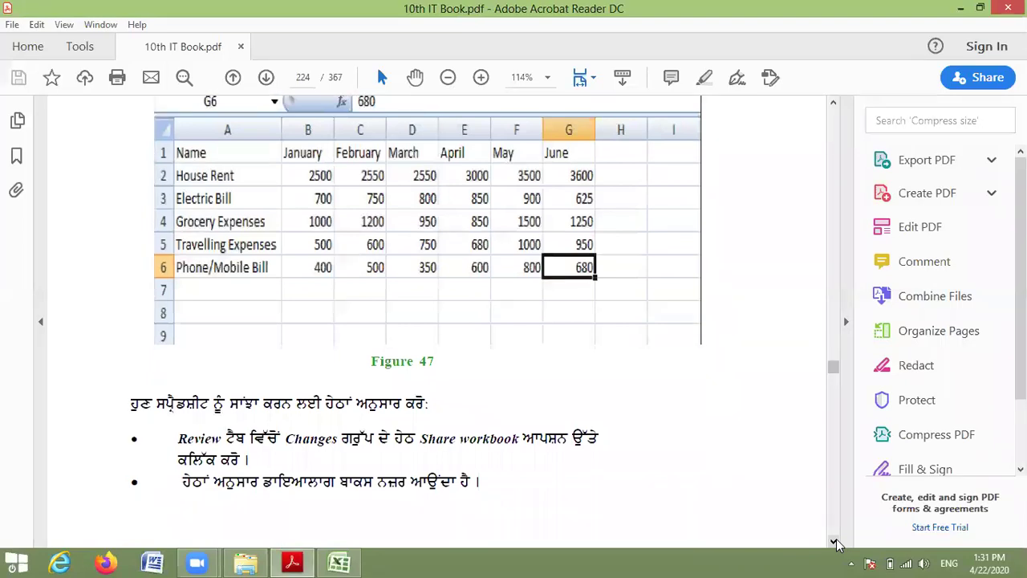
{"action": "left_click", "coordinate": [834, 543]}
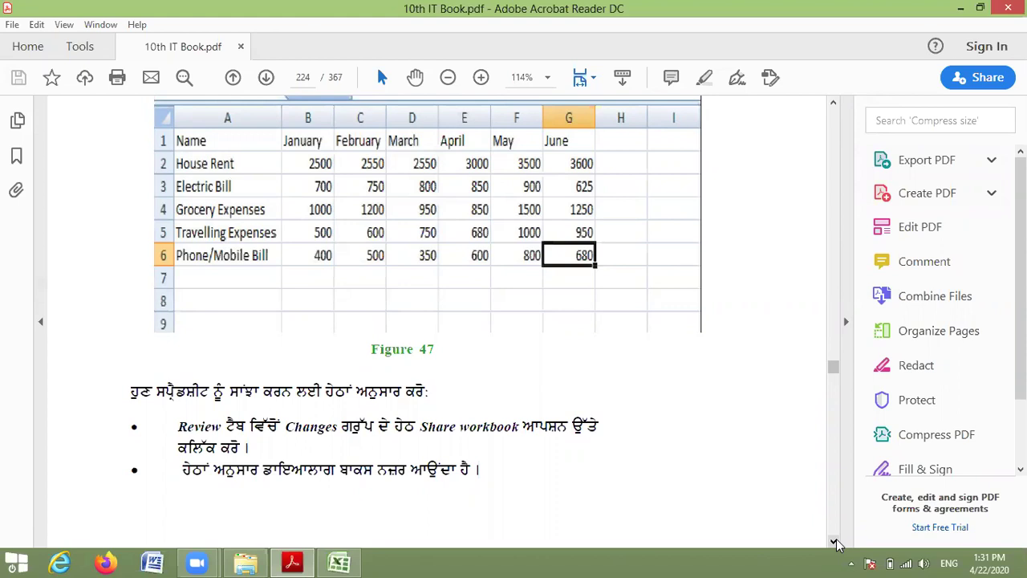
{"action": "scroll", "coordinate": [835, 543], "scroll_direction": "down", "scroll_amount": 1}
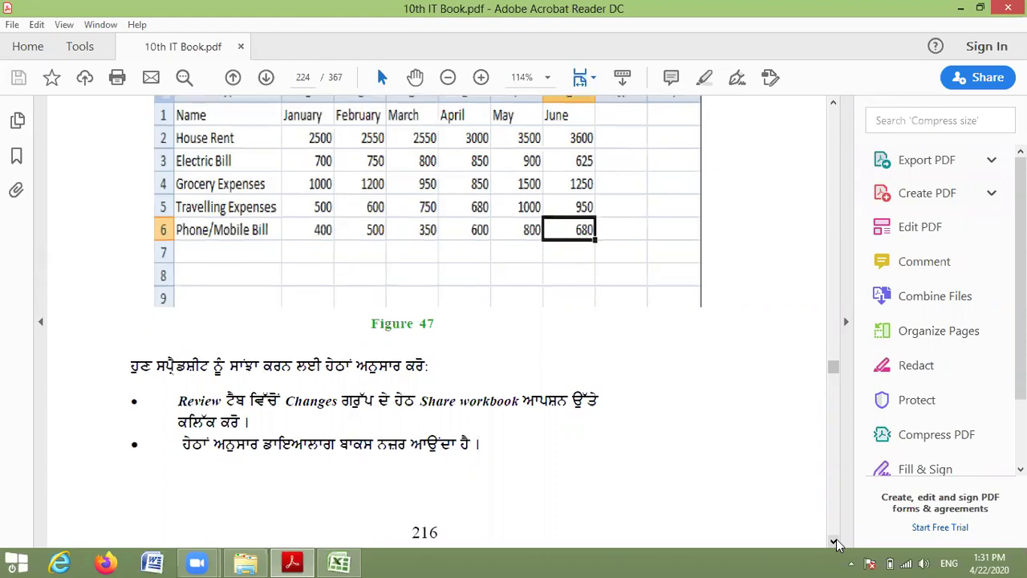
{"action": "scroll", "coordinate": [836, 543], "scroll_direction": "down", "scroll_amount": 5}
{"action": "scroll", "coordinate": [836, 543], "scroll_direction": "down", "scroll_amount": 1}
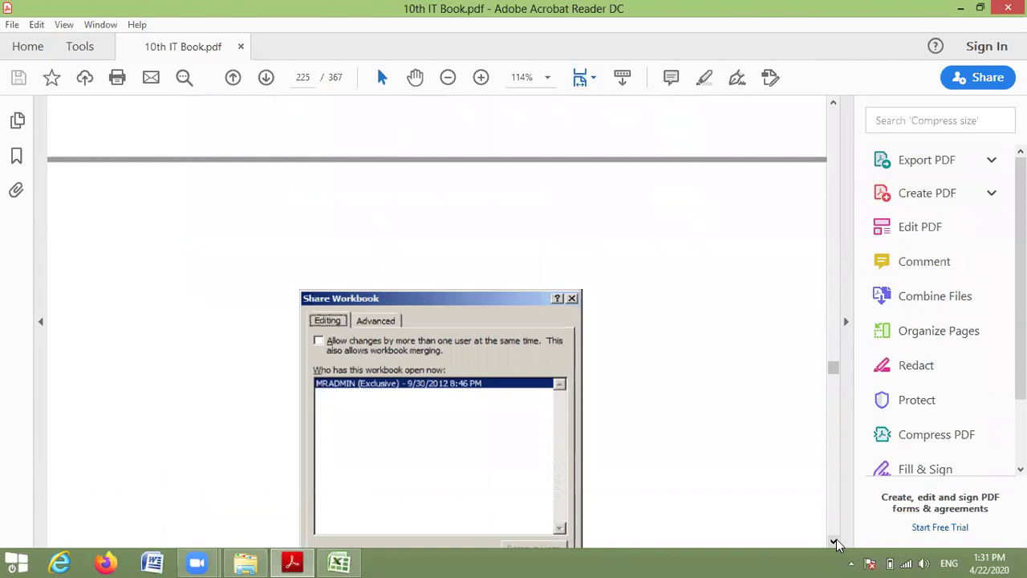
{"action": "scroll", "coordinate": [835, 543], "scroll_direction": "down", "scroll_amount": 1}
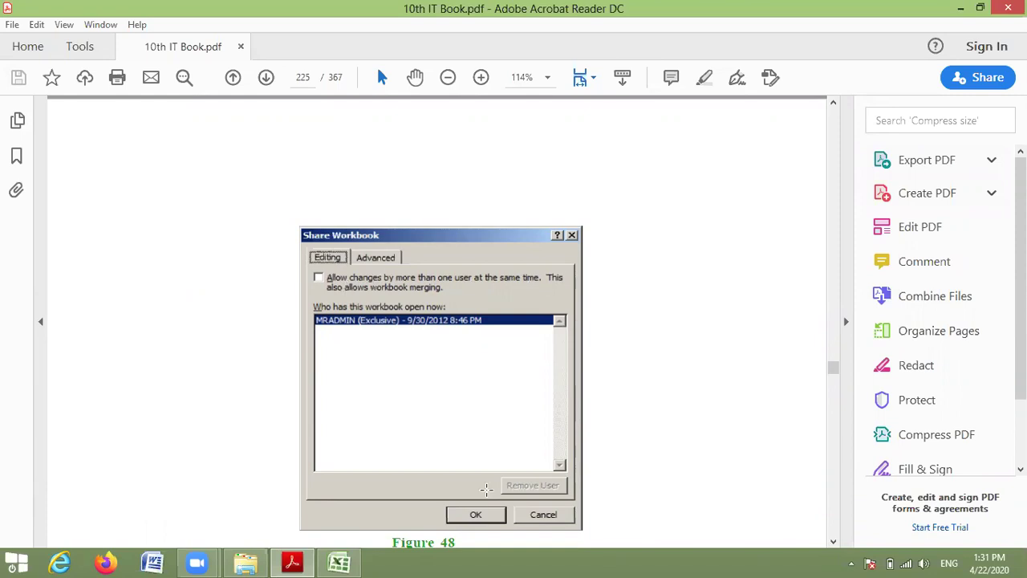
{"action": "left_click", "coordinate": [833, 542]}
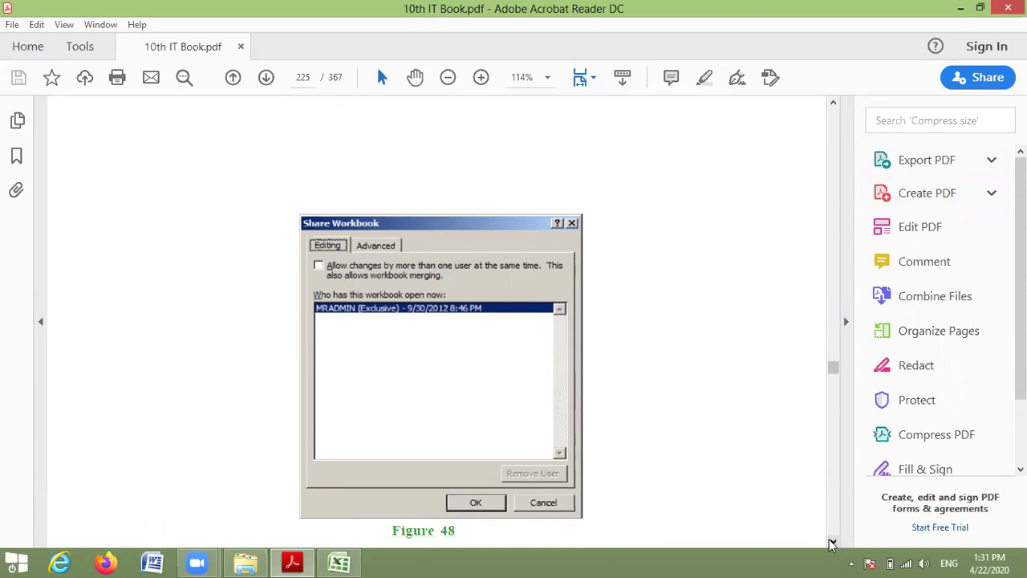
{"action": "left_click", "coordinate": [833, 542]}
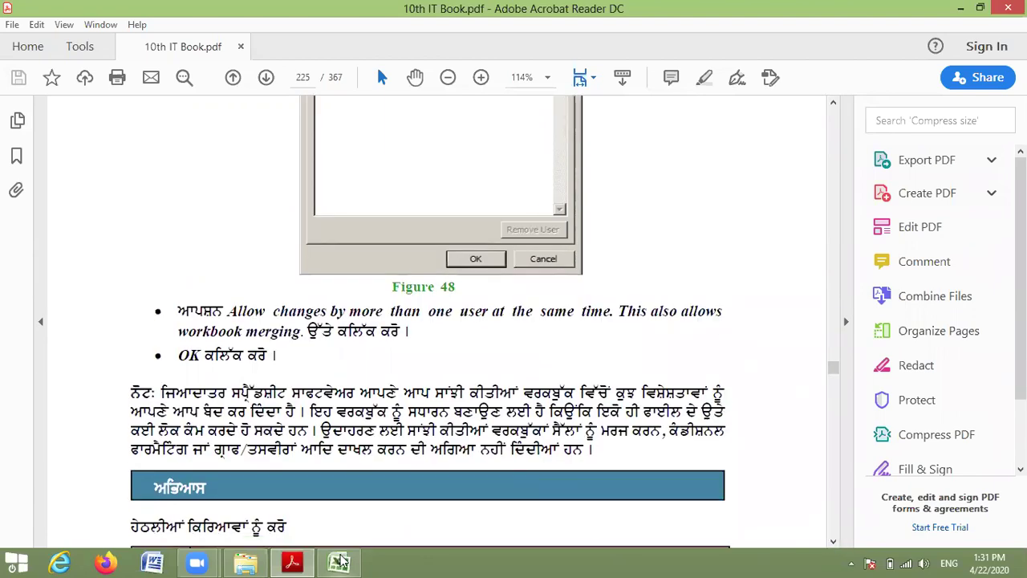
- Switch to the Book1 workbook in Excel and try to share it, allowing changes by more than one user at the same time
{"action": "mouse_move", "coordinate": [341, 562]}
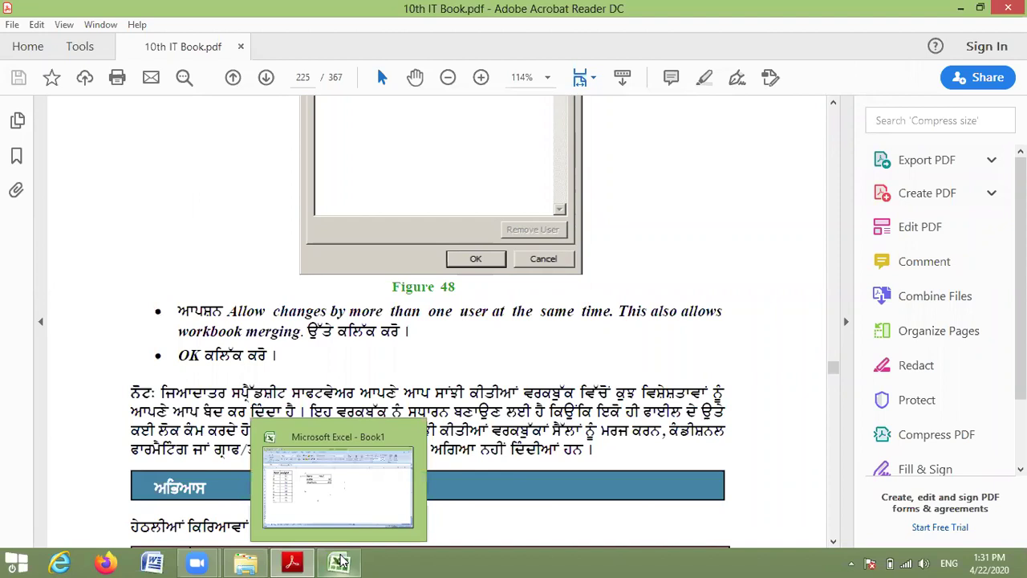
{"action": "left_click", "coordinate": [341, 561]}
{"action": "left_click", "coordinate": [440, 305]}
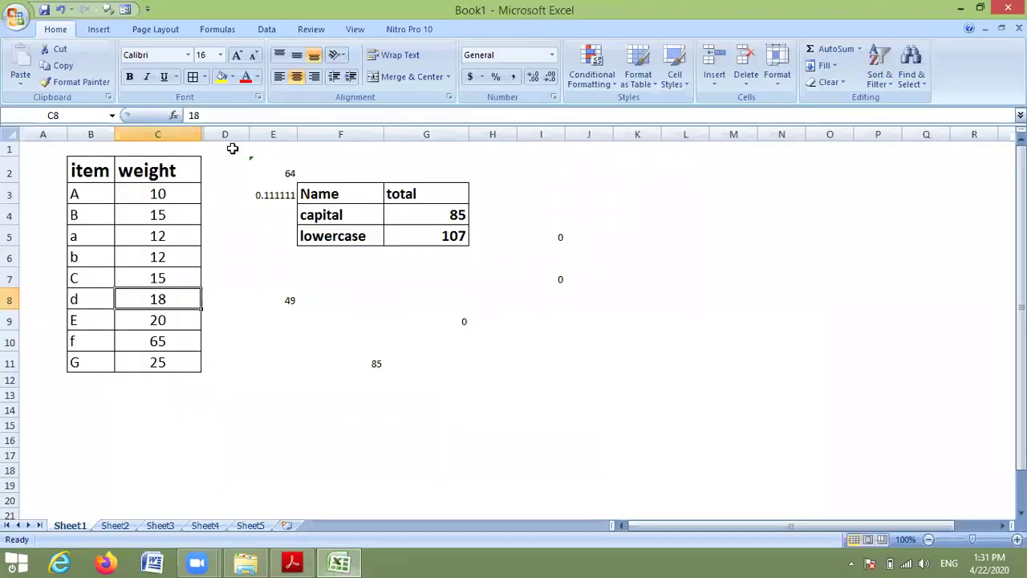
{"action": "left_click", "coordinate": [313, 30]}
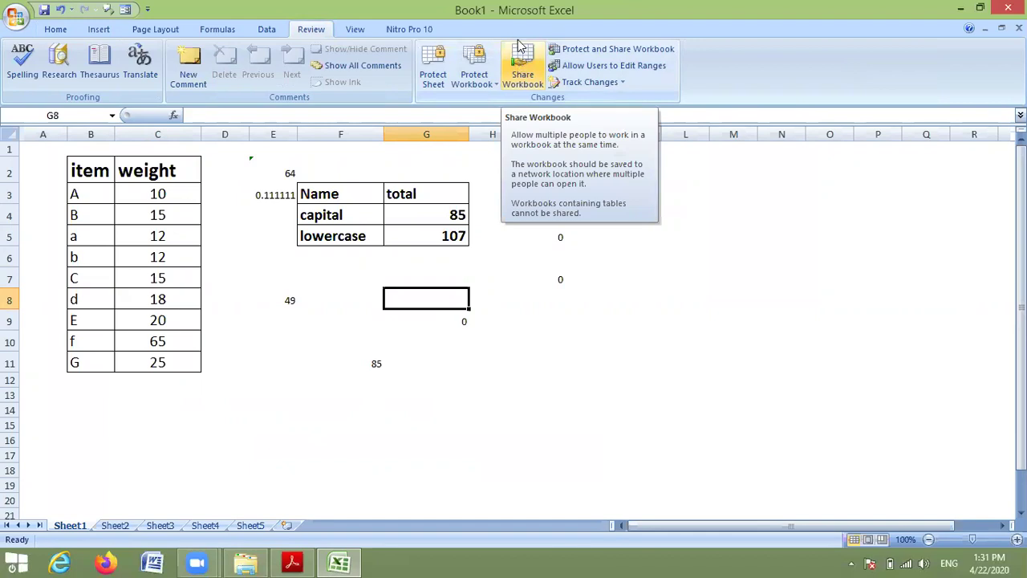
{"action": "left_click", "coordinate": [536, 61]}
{"action": "left_click", "coordinate": [526, 65]}
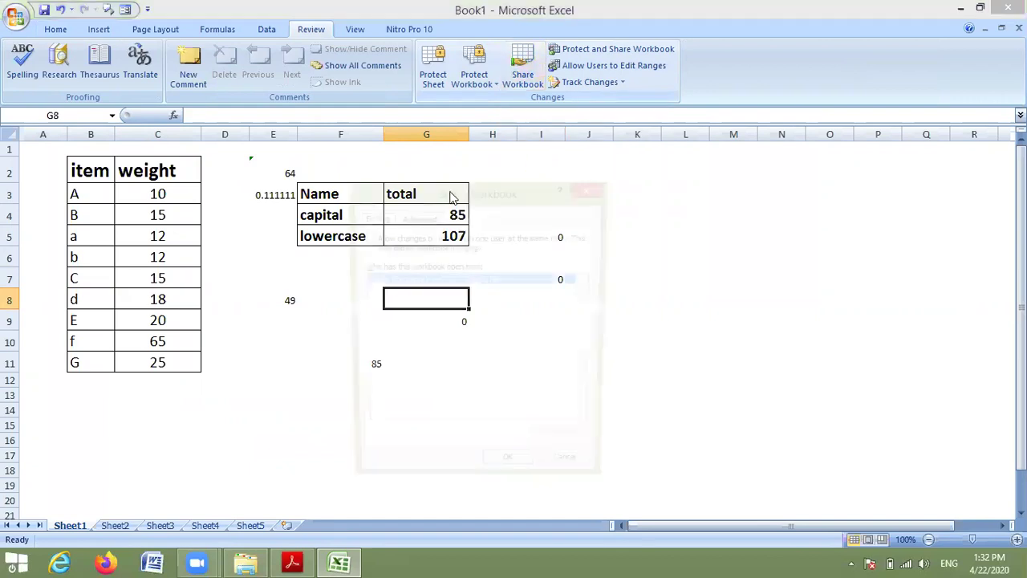
{"action": "left_click_drag", "start_coordinate": [418, 191], "coordinate": [413, 154]}
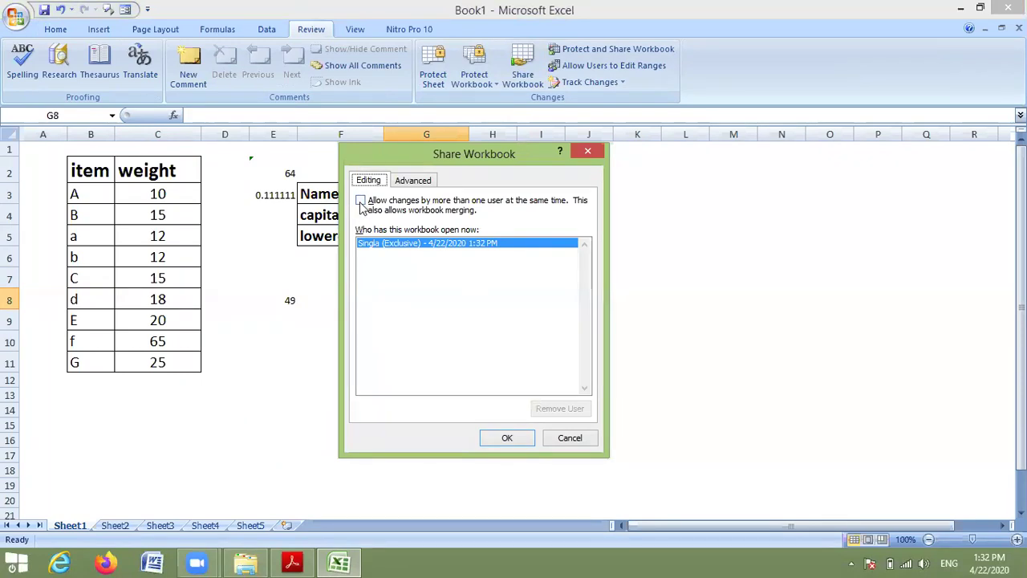
{"action": "left_click", "coordinate": [361, 203]}
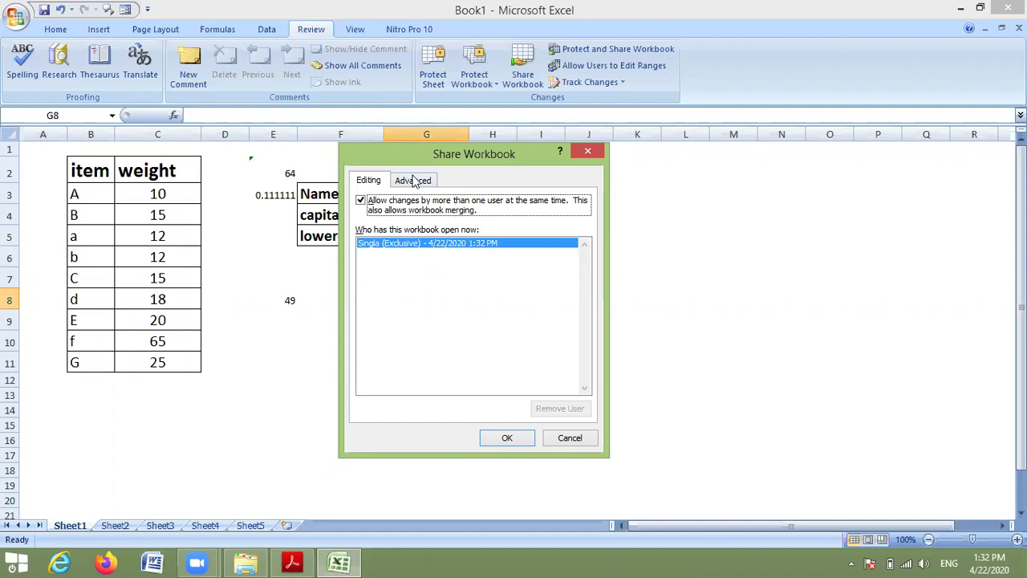
{"action": "left_click", "coordinate": [507, 438]}
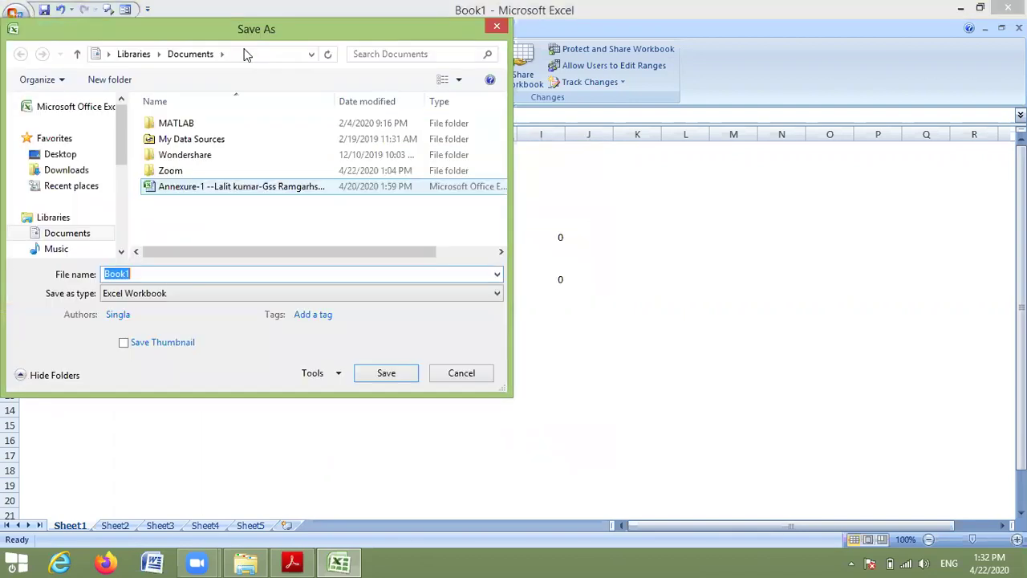
{"action": "left_click_drag", "start_coordinate": [241, 29], "coordinate": [446, 48]}
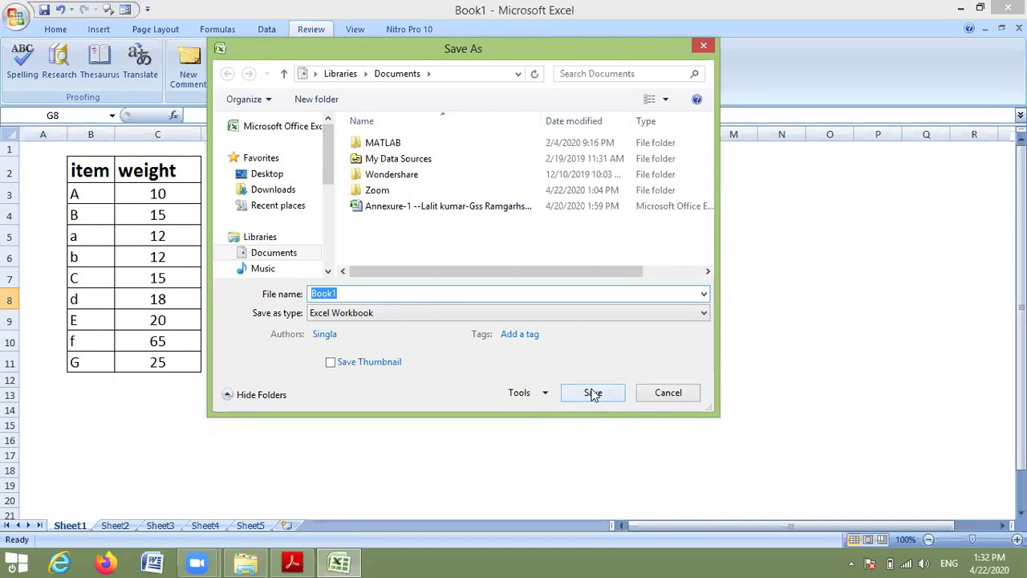
{"action": "key", "text": "Escape"}
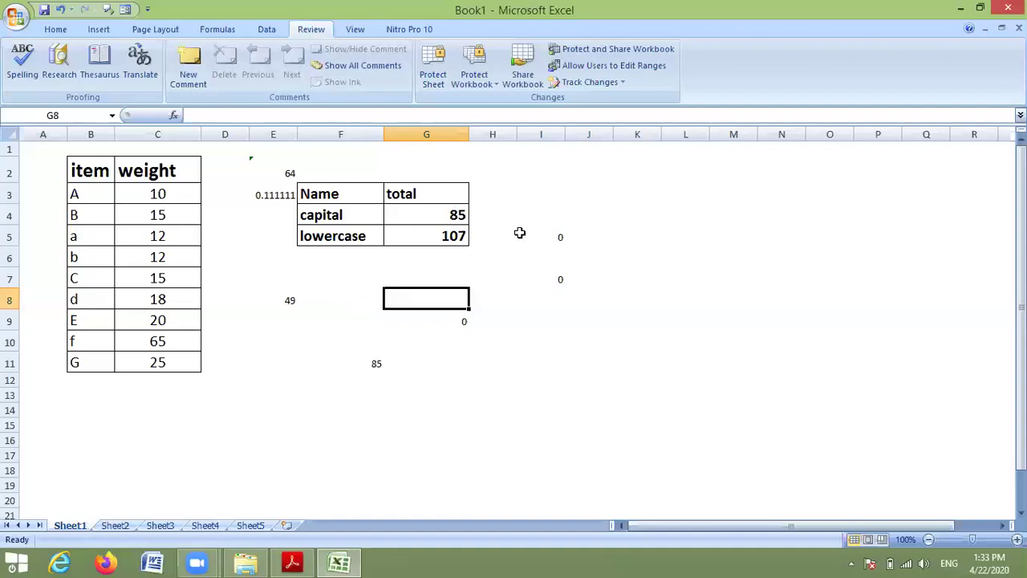
{"action": "left_click", "coordinate": [55, 32]}
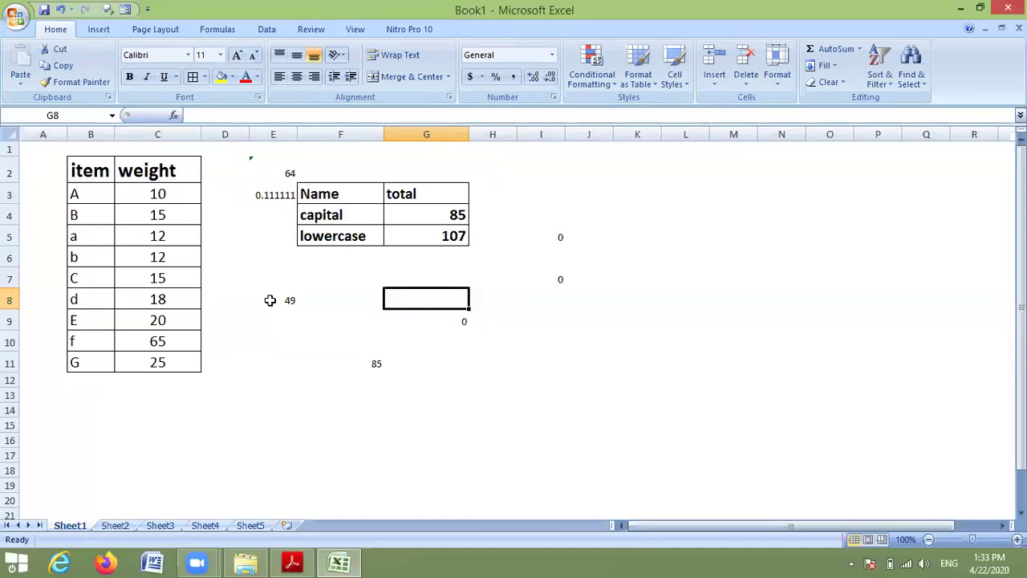
{"action": "left_click", "coordinate": [16, 18]}
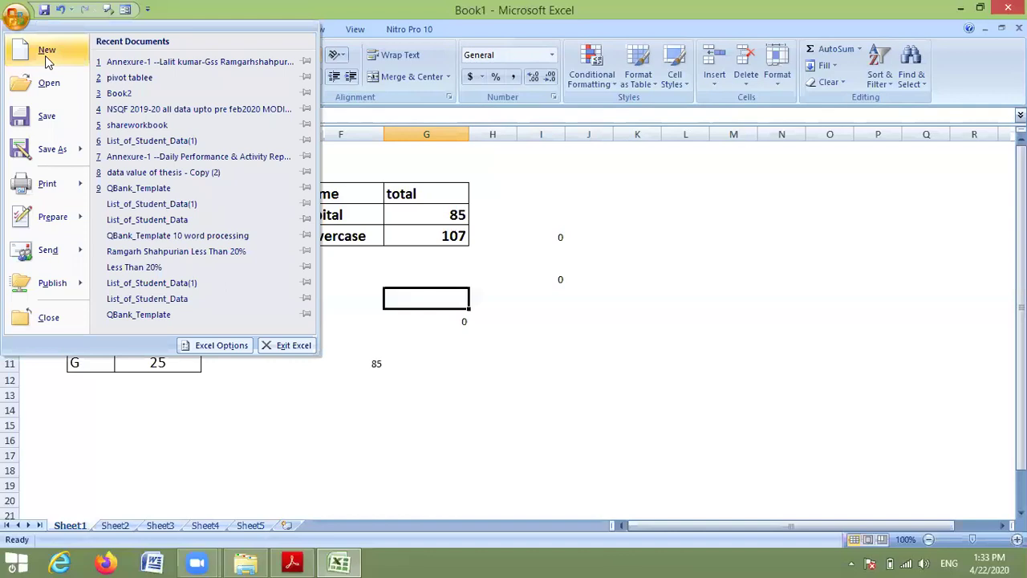
{"action": "left_click", "coordinate": [195, 34]}
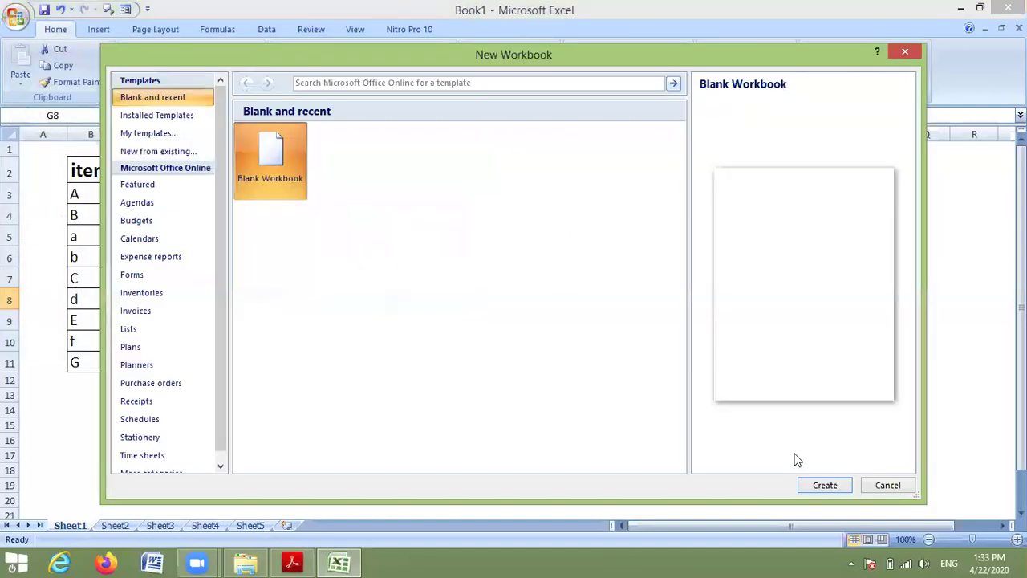
{"action": "left_click", "coordinate": [902, 53]}
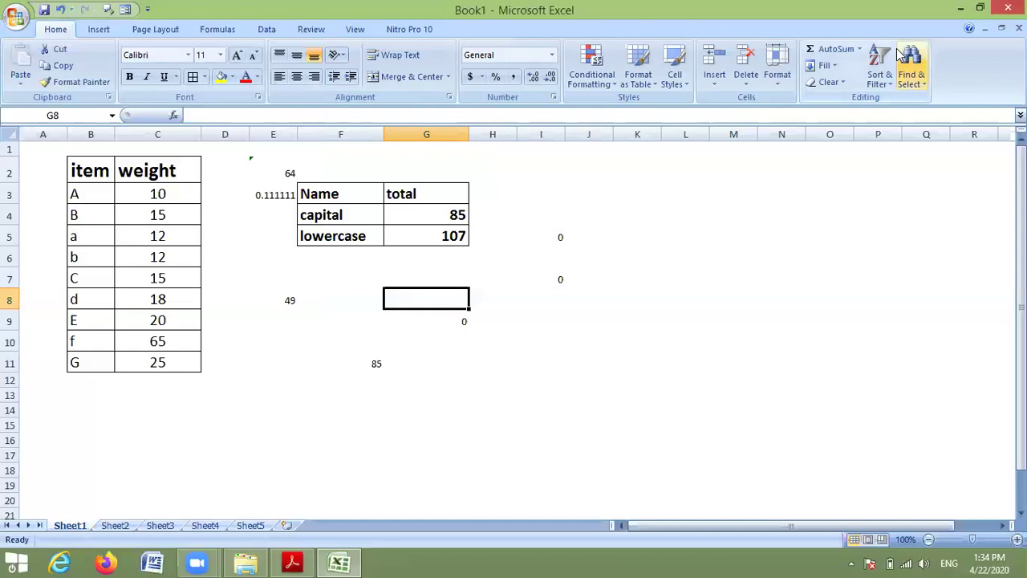
- Save the workbook in the Documents library under the file name range
{"action": "key", "text": "alt+f"}
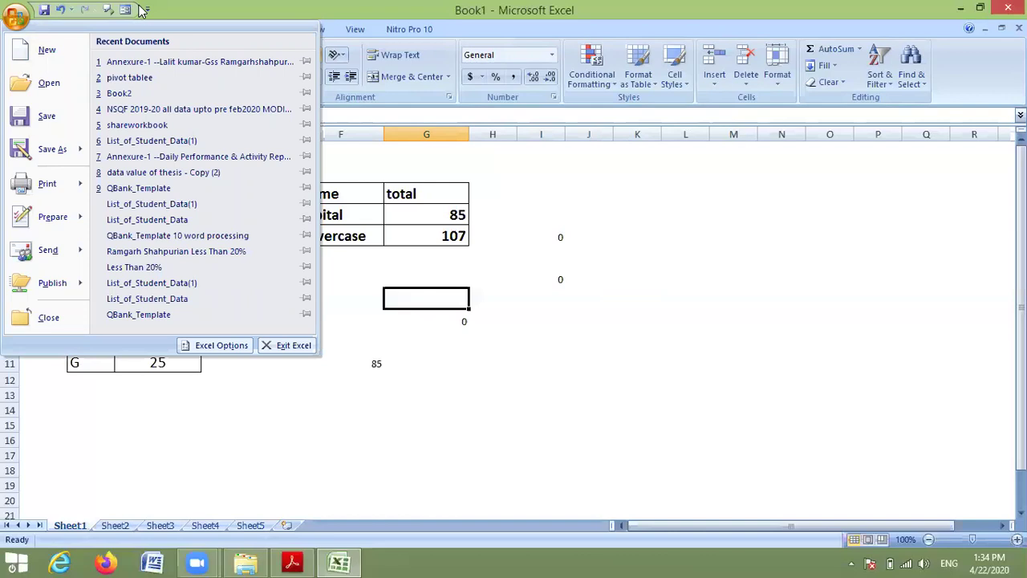
{"action": "left_click", "coordinate": [51, 119]}
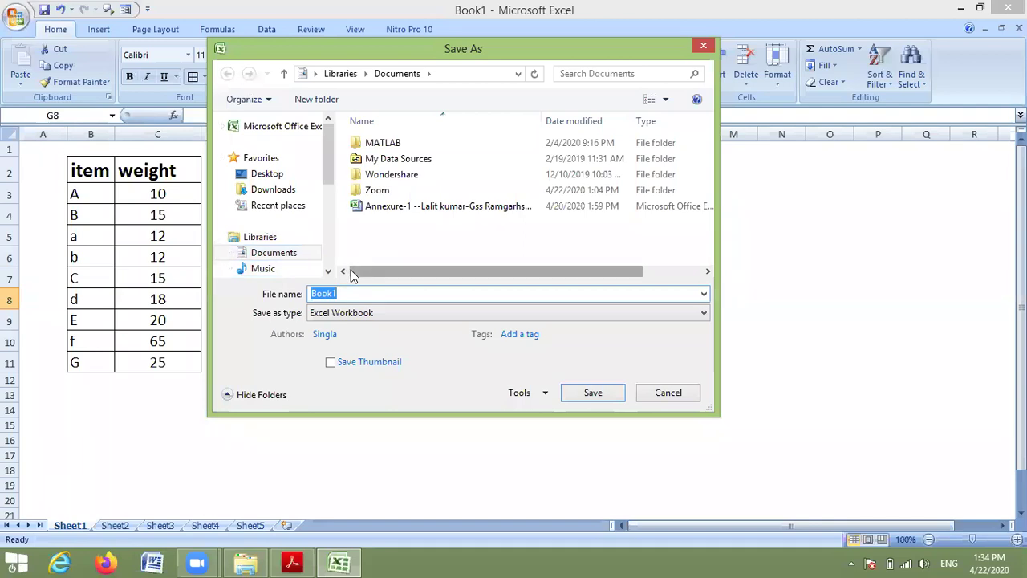
{"action": "type", "text": "range"}
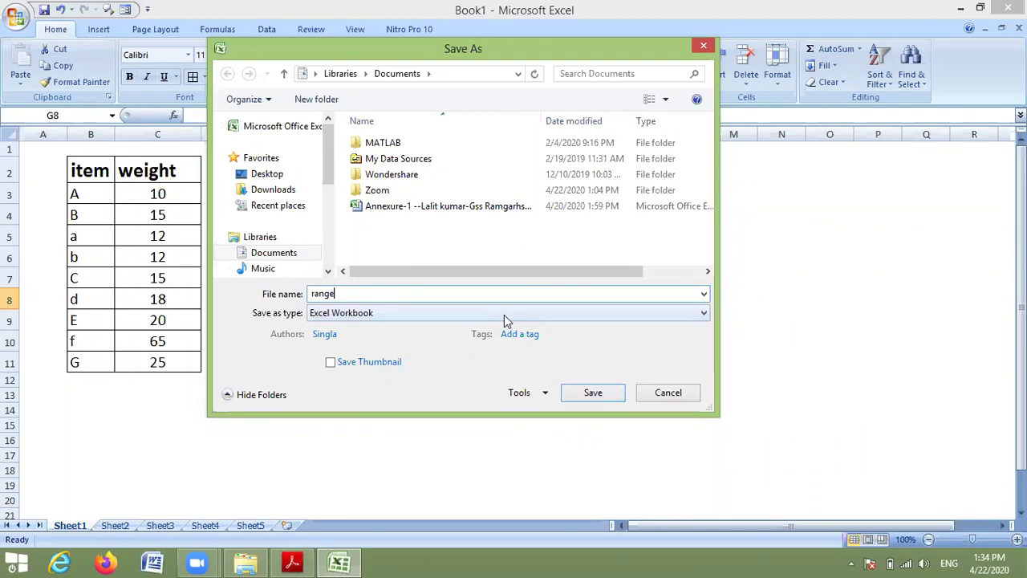
{"action": "left_click", "coordinate": [592, 392]}
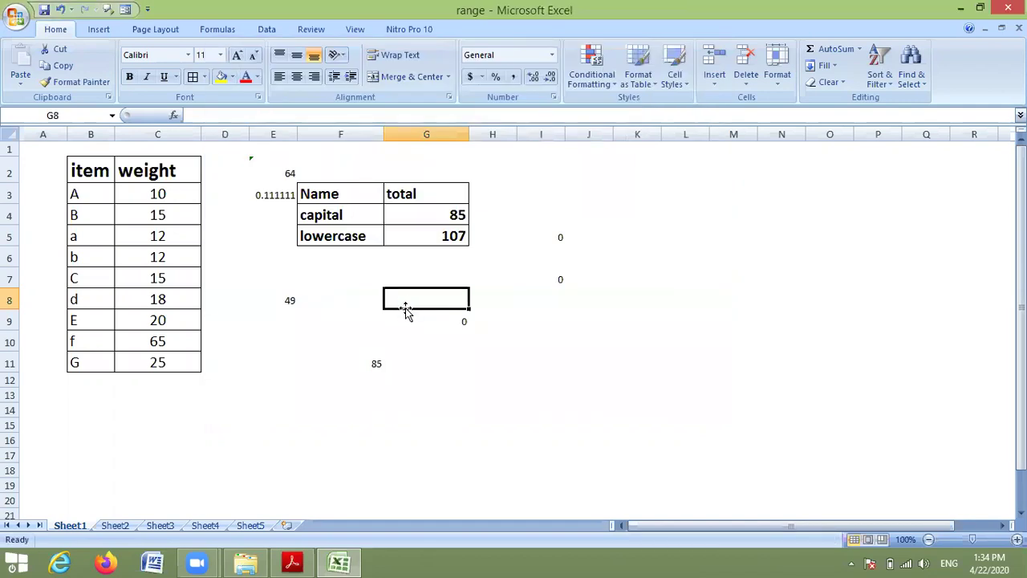
{"action": "left_click", "coordinate": [17, 18]}
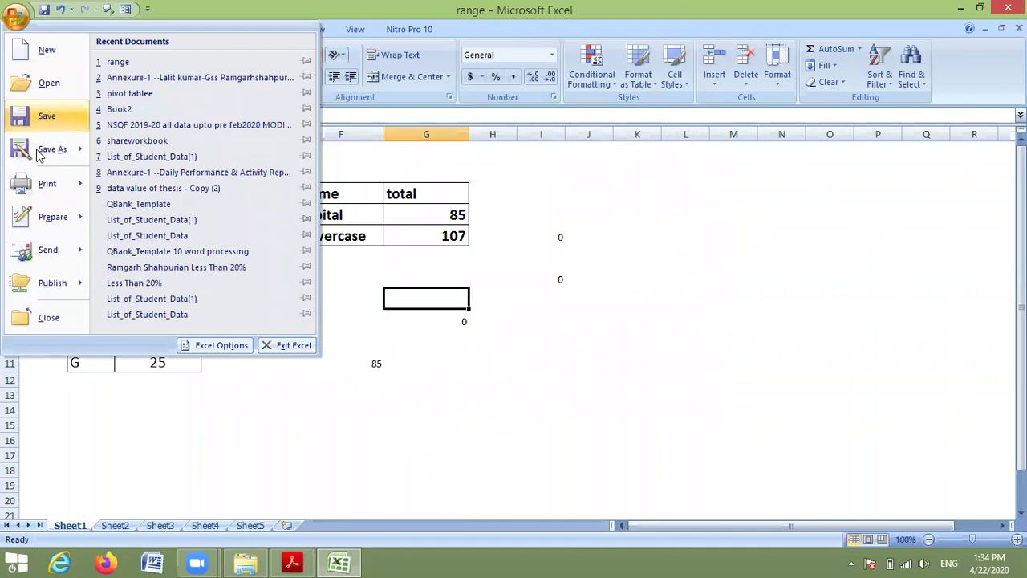
{"action": "mouse_move", "coordinate": [74, 154]}
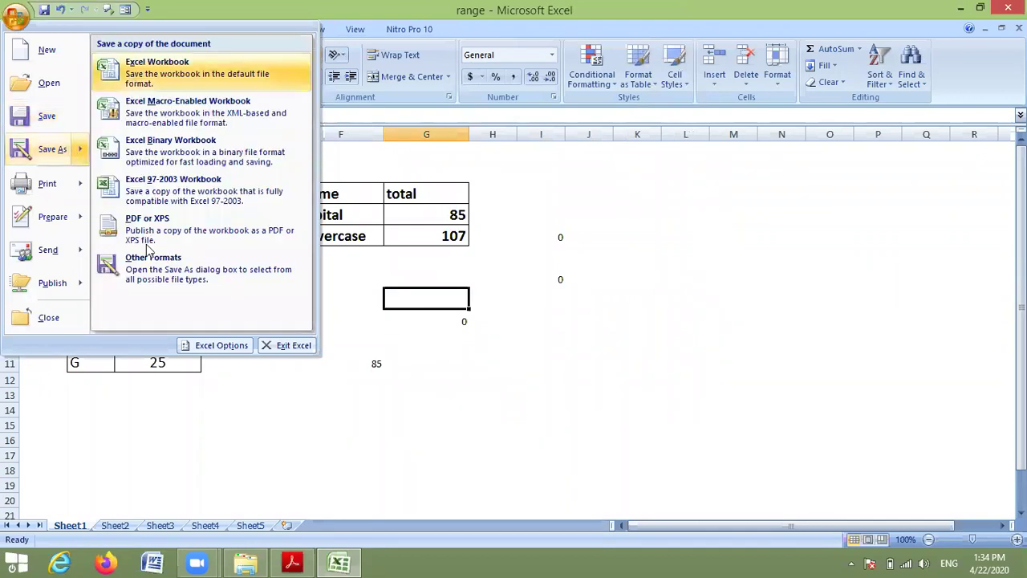
{"action": "left_click", "coordinate": [446, 372]}
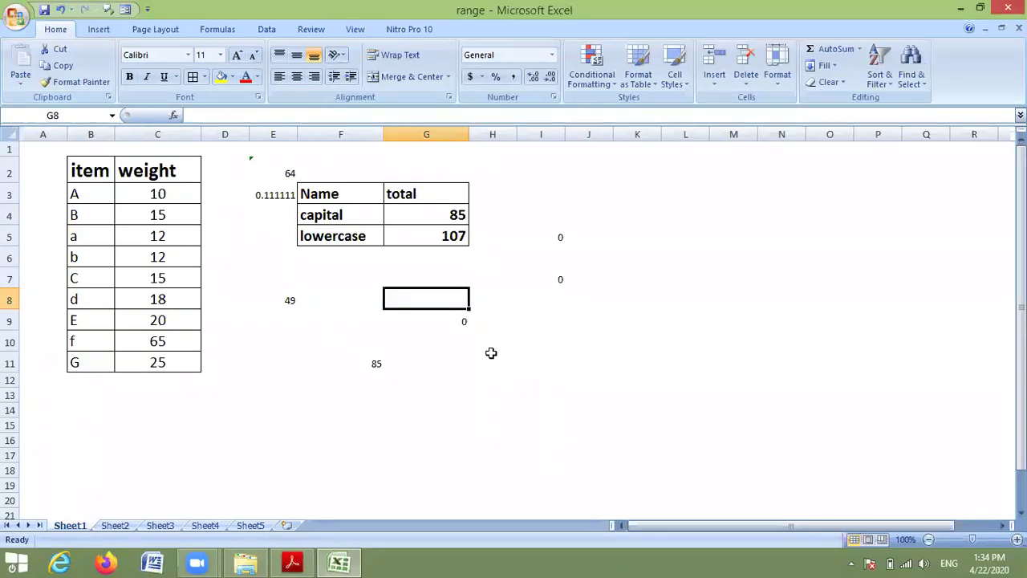
- Enter the sample text dfhfdhgu in G8, fnsdf in G13, bgdhfg in F11 and sfhbghsdf in G12
{"action": "type", "text": "dfhfdhgu"}
{"action": "left_click", "coordinate": [455, 391]}
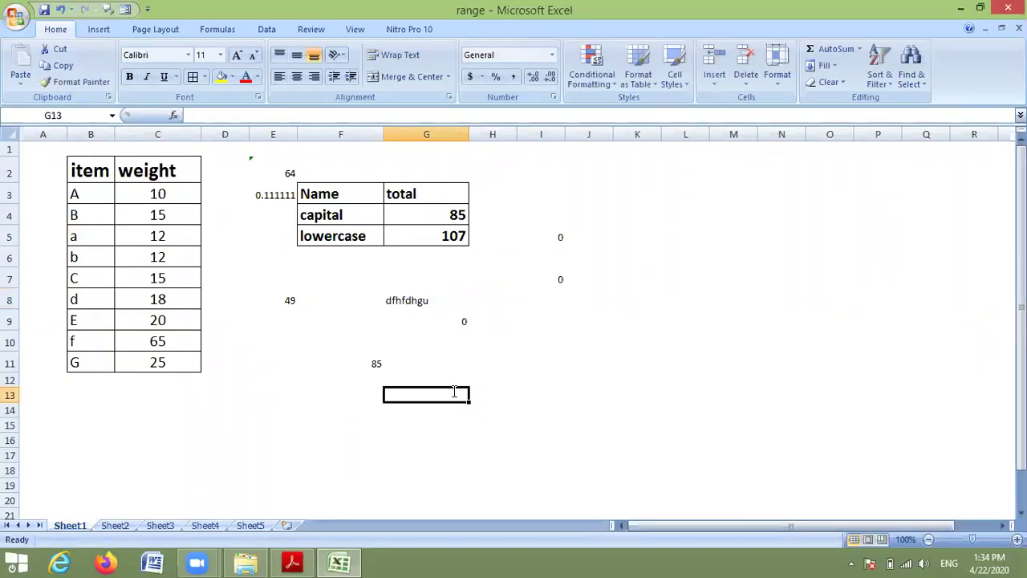
{"action": "type", "text": "fnsdf"}
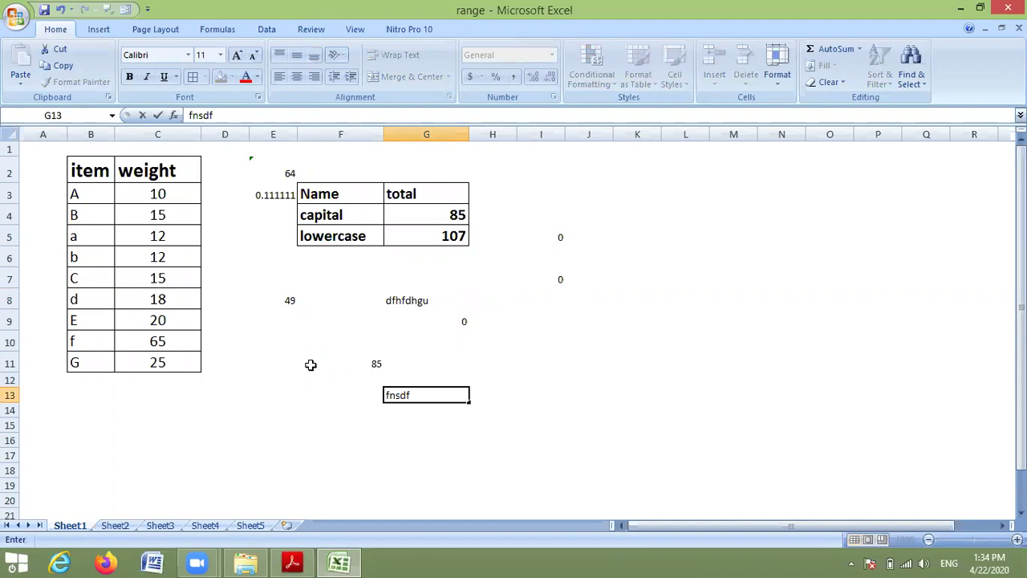
{"action": "key", "text": "Up"}
{"action": "type", "text": "sfhbghsdf"}
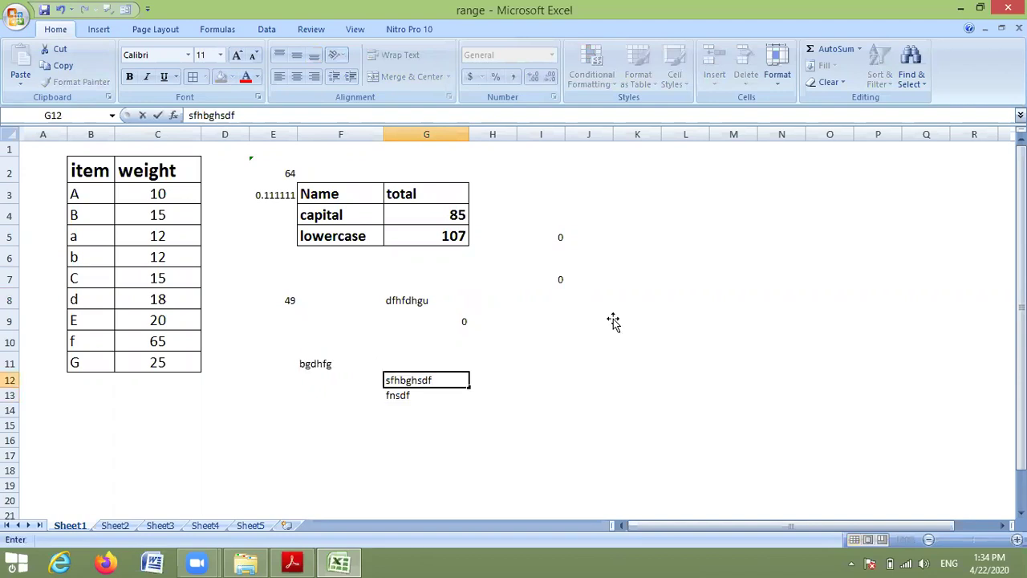
{"action": "left_click", "coordinate": [613, 321]}
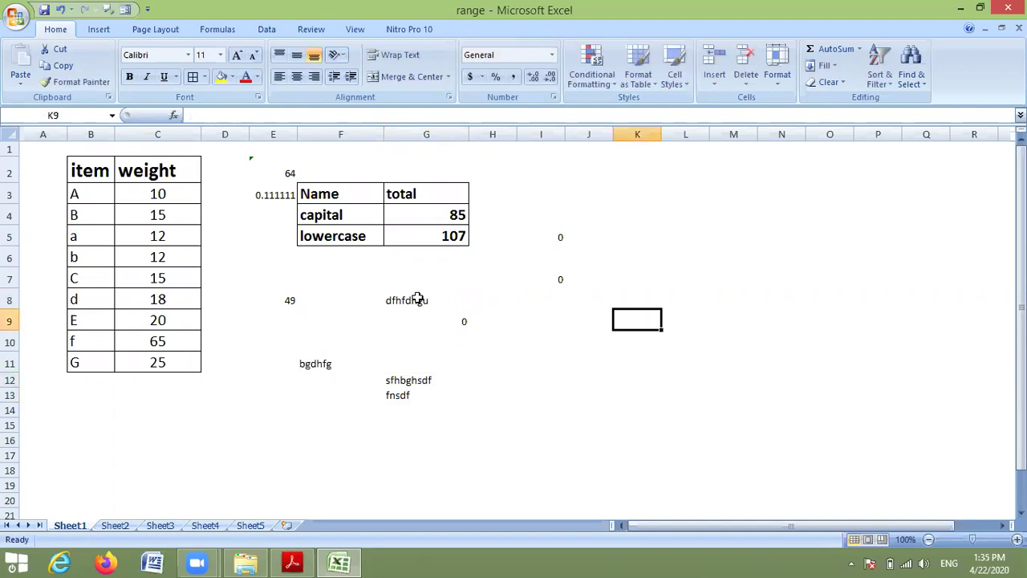
- Save the changes to the range workbook and close Excel, returning to 10th IT Book.pdf in Acrobat Reader
{"action": "left_click", "coordinate": [16, 18]}
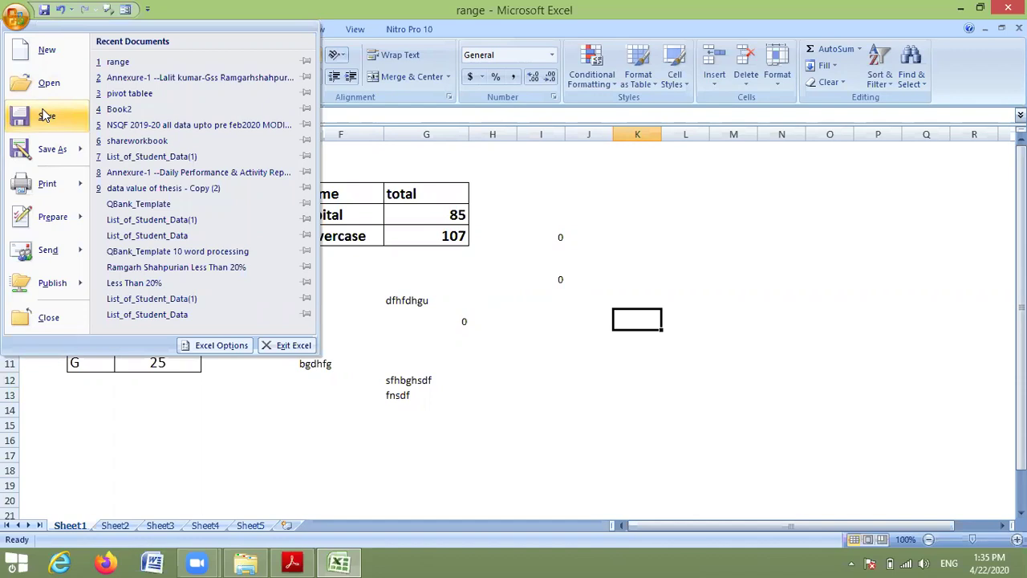
{"action": "mouse_move", "coordinate": [72, 151]}
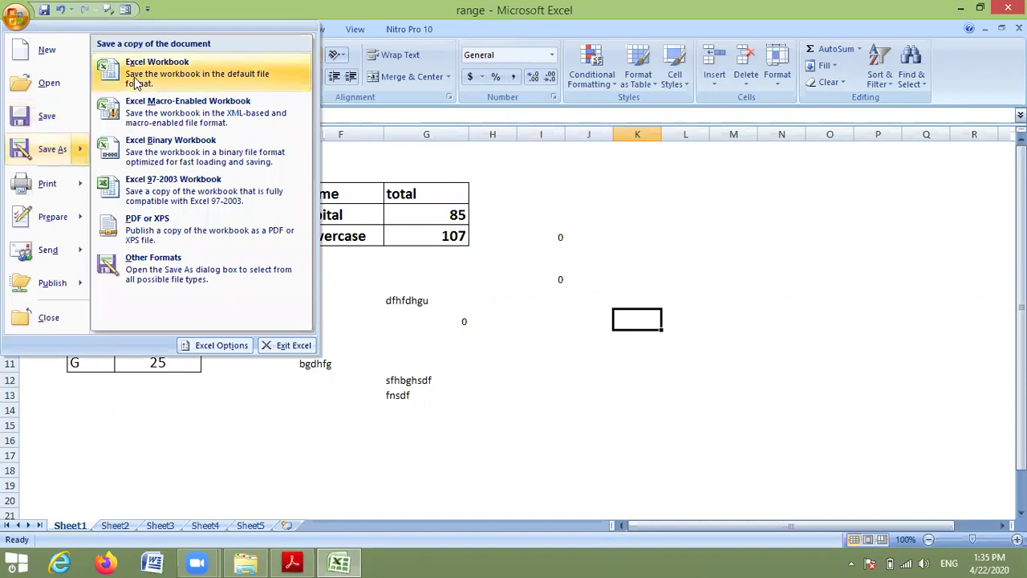
{"action": "left_click", "coordinate": [60, 122]}
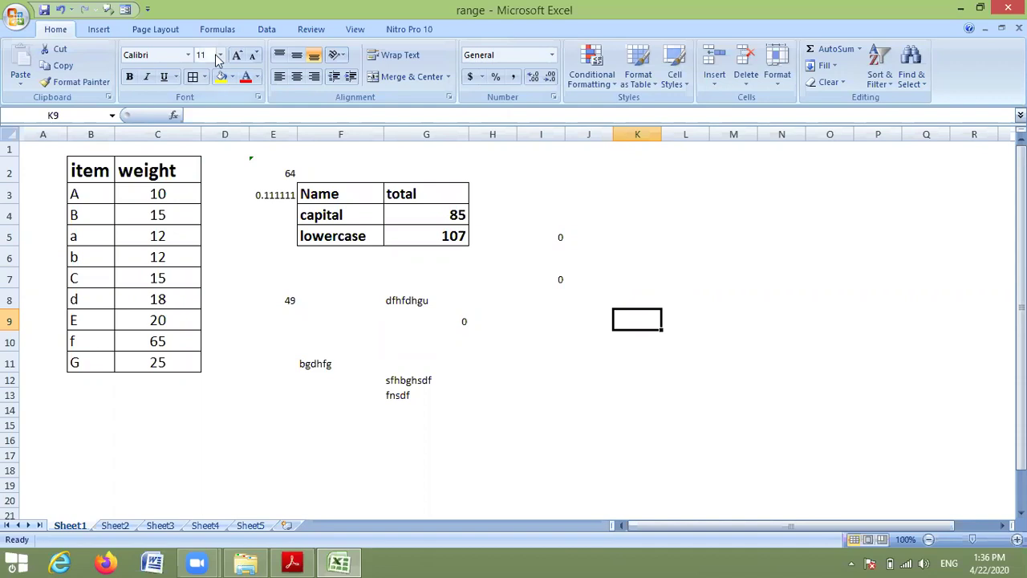
{"action": "left_click", "coordinate": [18, 18]}
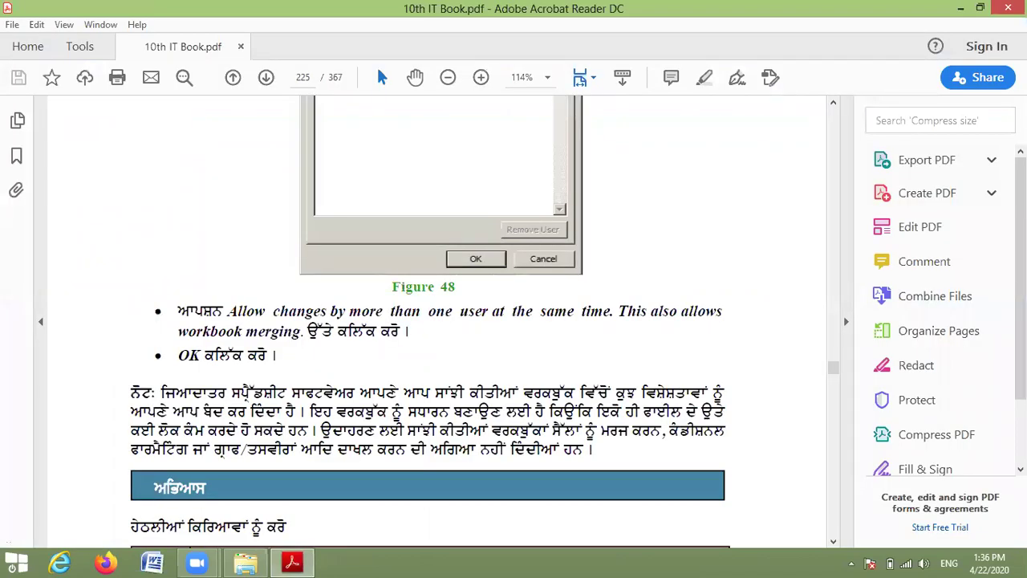
{"action": "mouse_move", "coordinate": [1026, 0]}
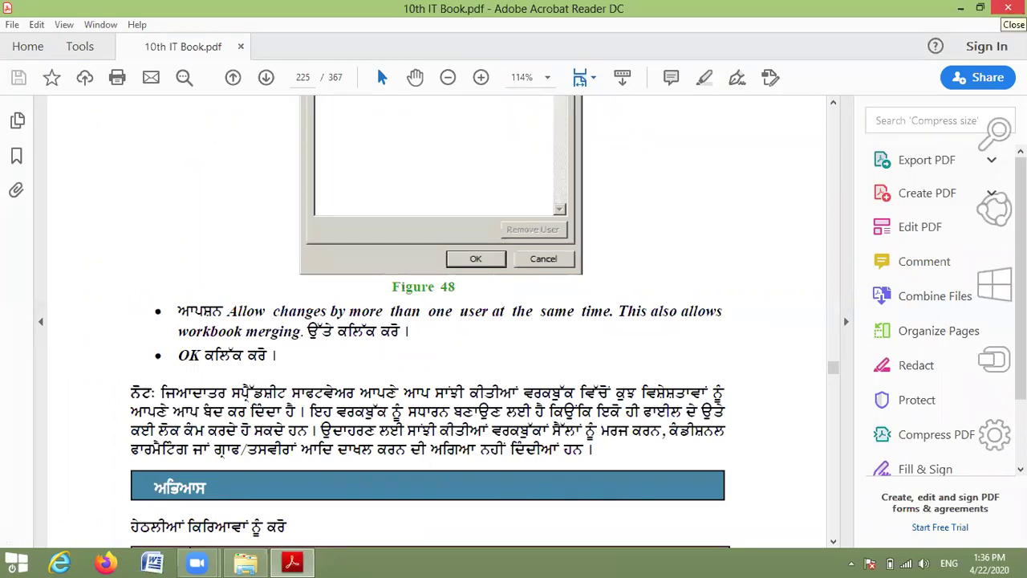